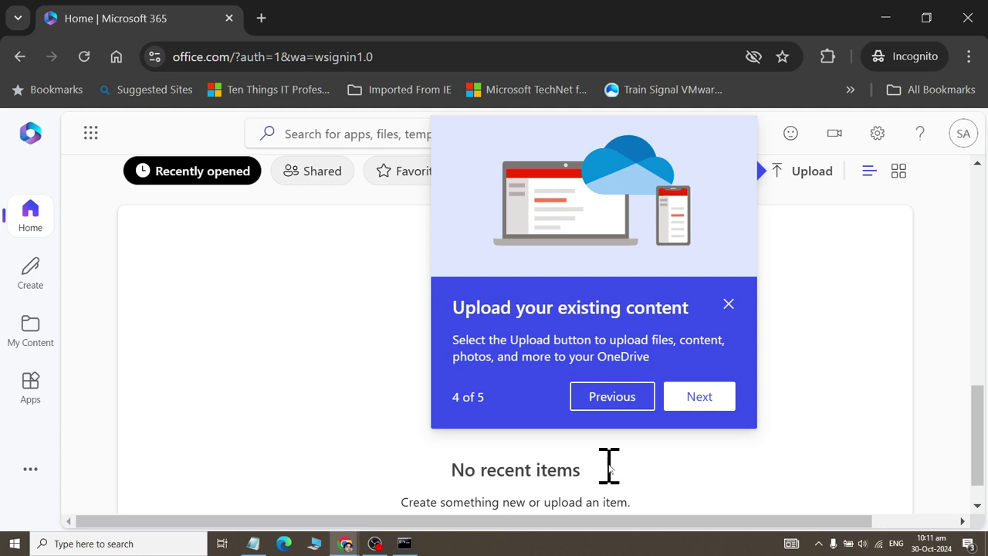
- Finish and dismiss the welcome tour, then scroll down to the Create New options
left_click(697, 399)
left_click(719, 494)
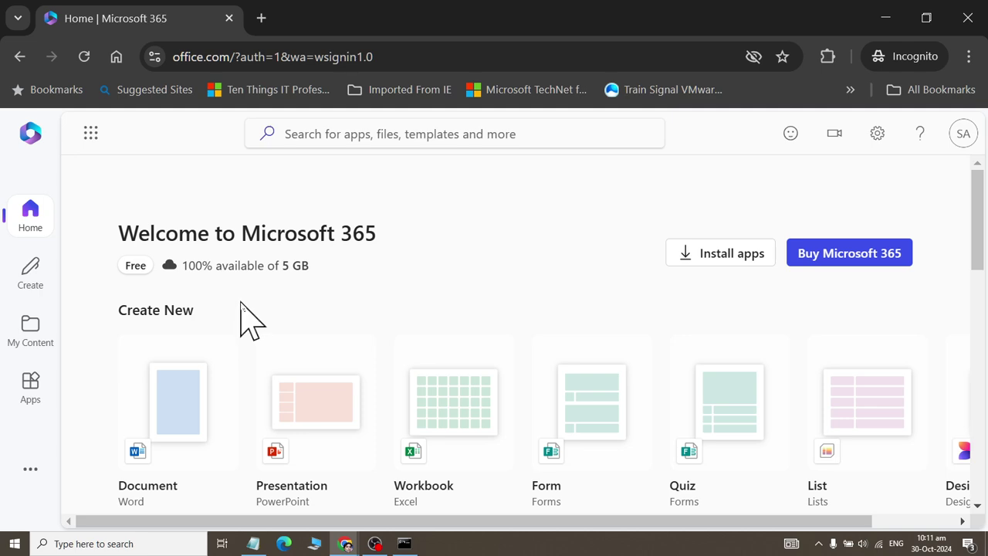
scroll(241, 334, "down", 1)
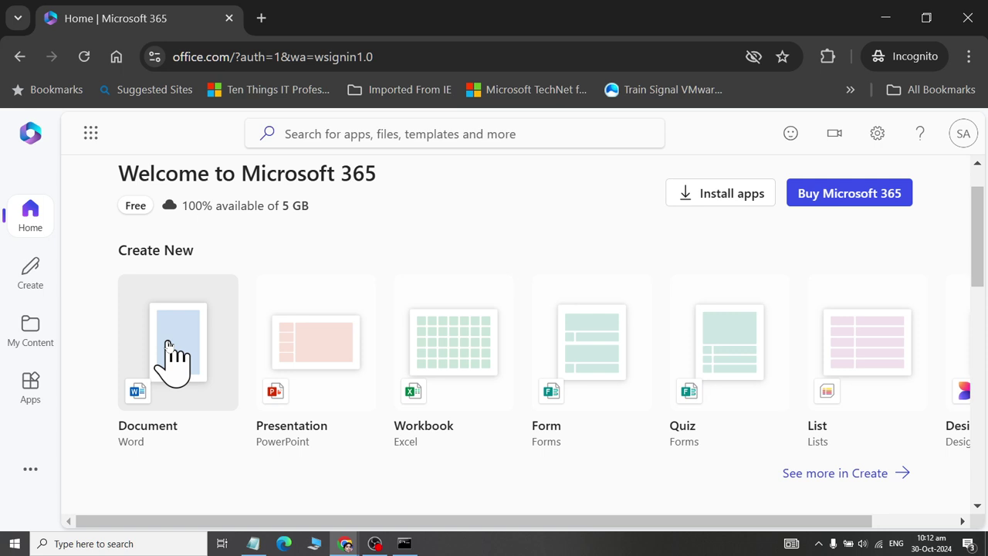
- Create a new blank Excel workbook (Book), peek at its File menu, and return to Sheet1
left_click(466, 386)
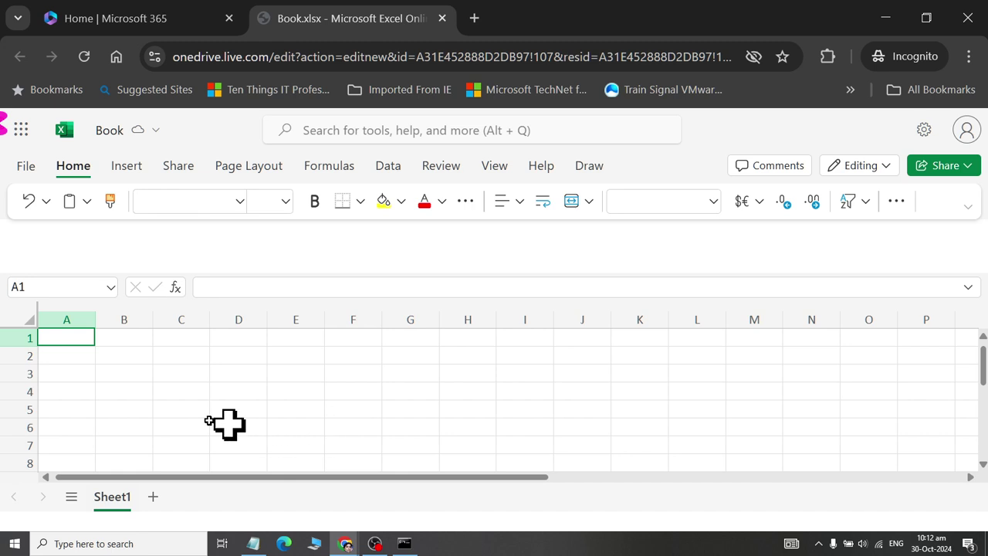
left_click(31, 167)
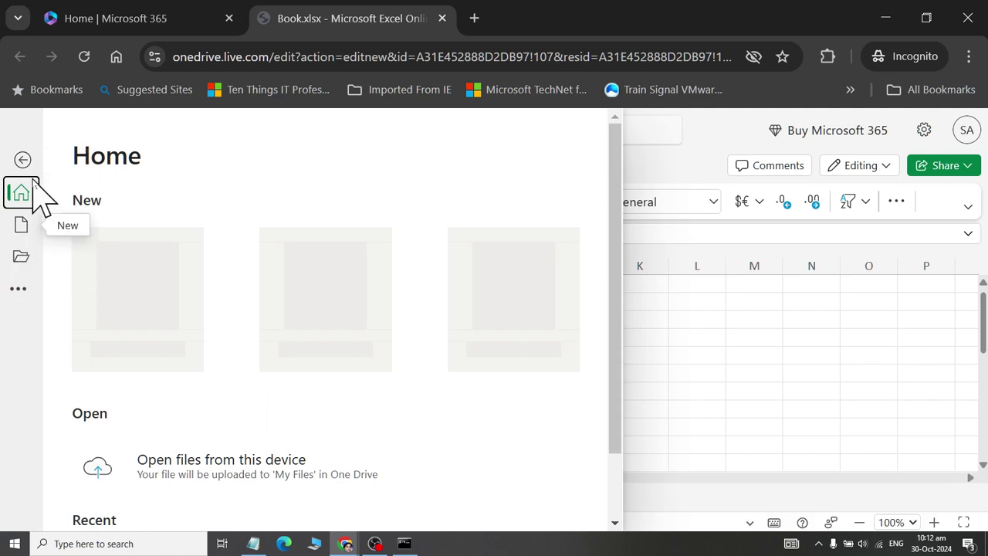
left_click(23, 160)
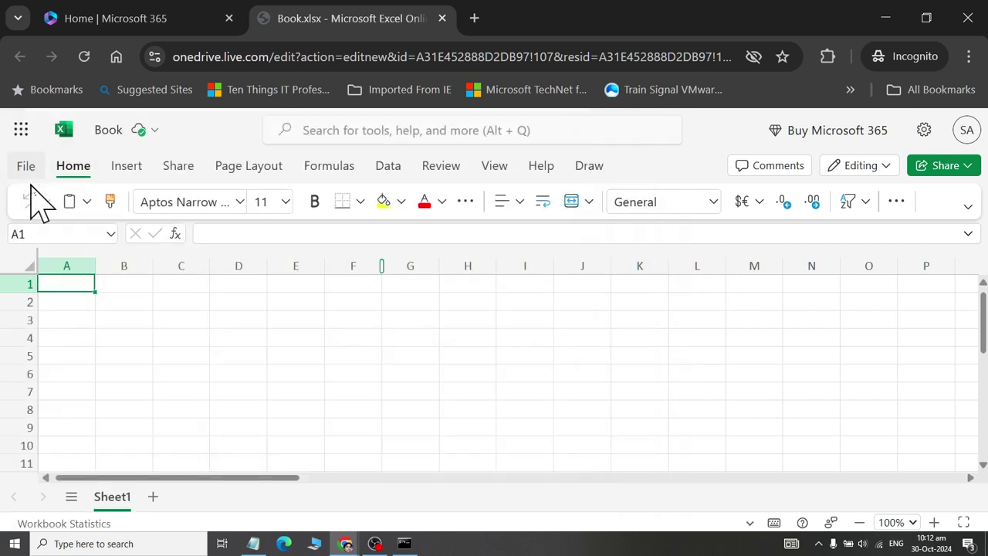
- Open the Book workbook's name and location details and cancel the Move dialog
left_click(108, 132)
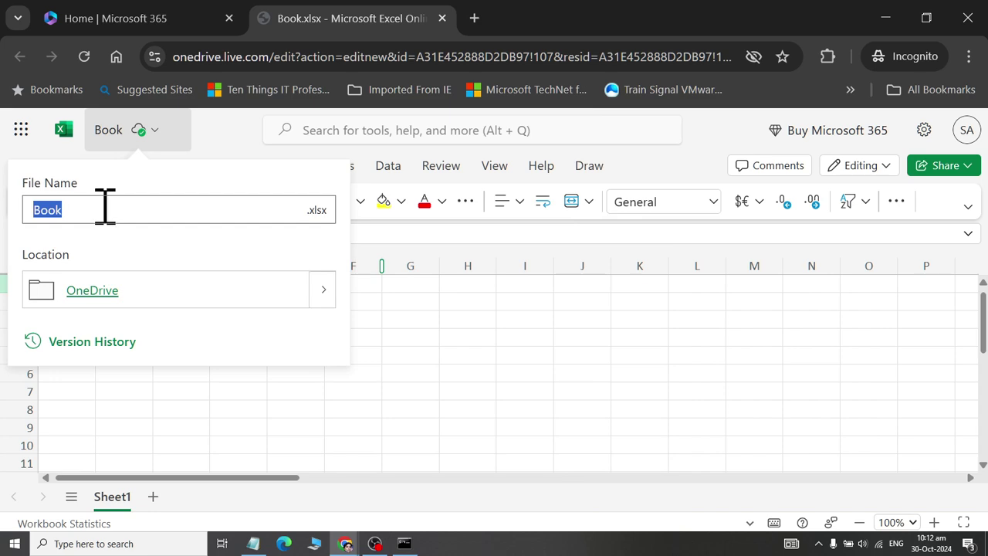
left_click(298, 292)
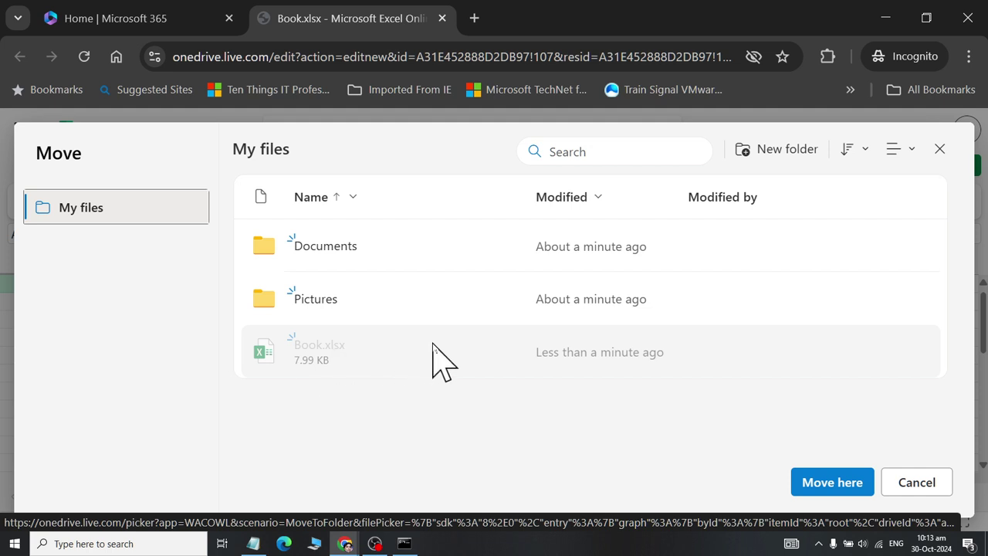
left_click(922, 486)
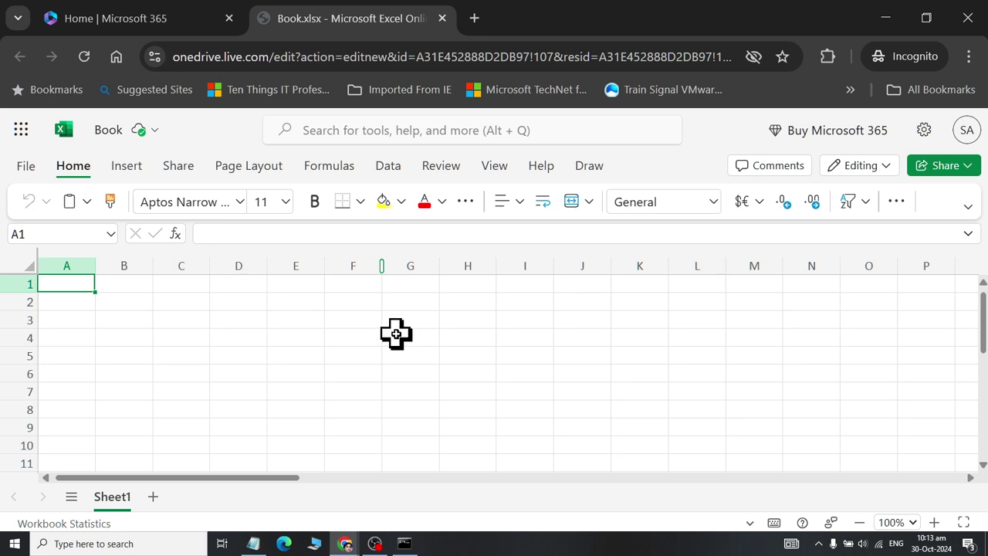
- Browse the File menu's extra commands, close it, and switch to the Microsoft 365 home tab
left_click(24, 166)
scroll(75, 461, "down", 1)
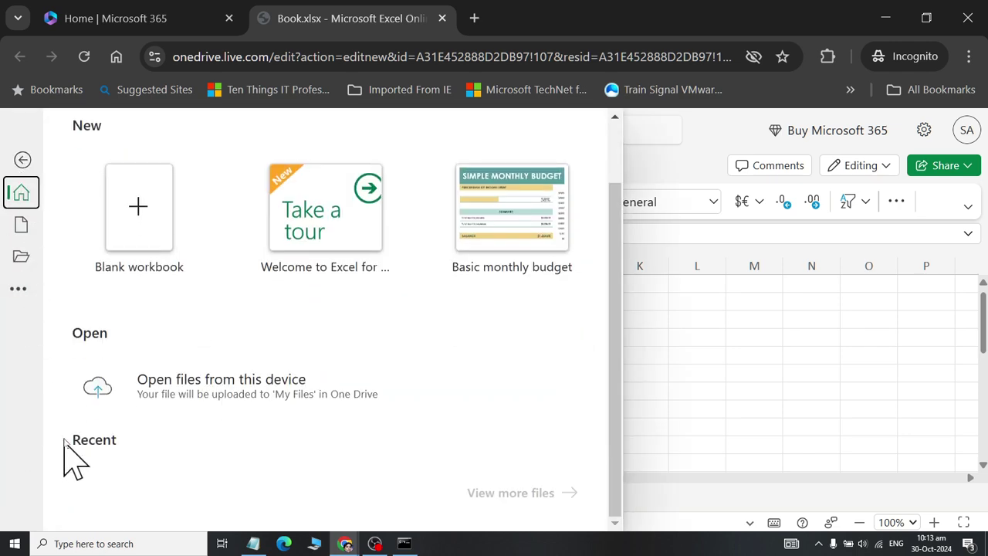
left_click(20, 291)
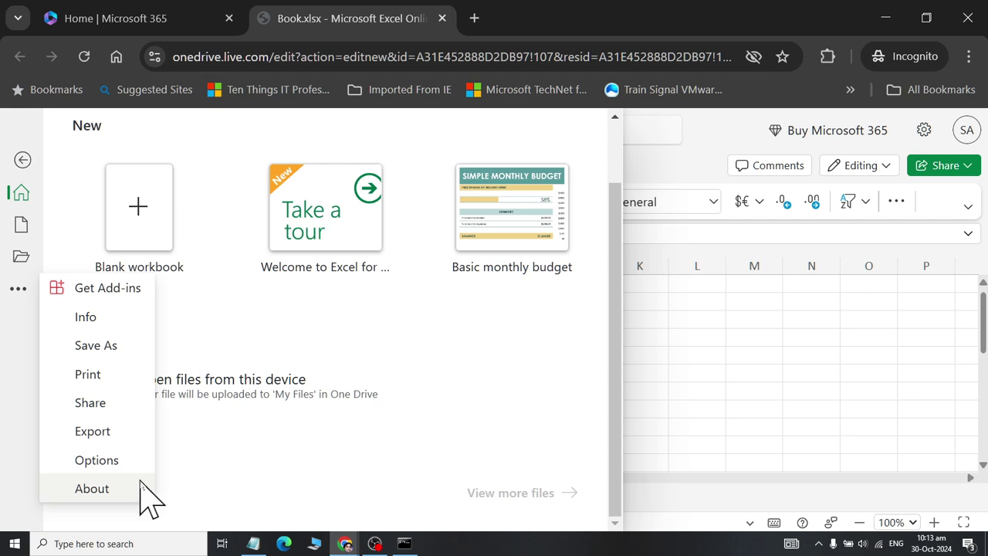
left_click(726, 415)
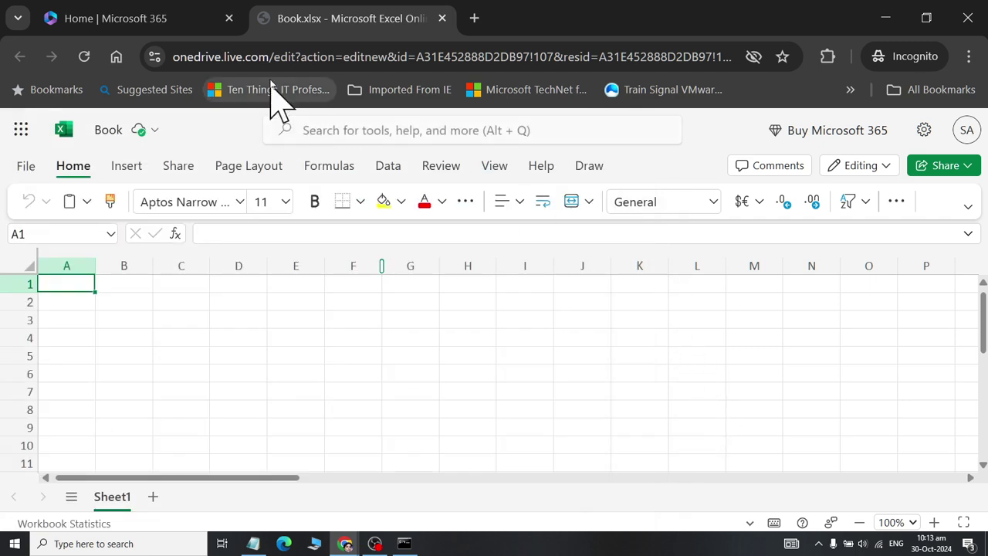
left_click(141, 27)
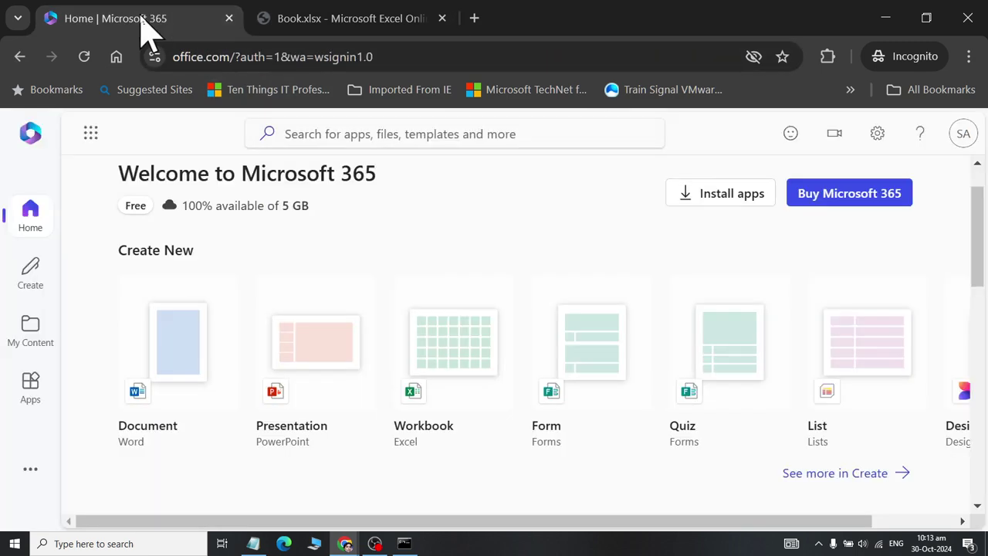
- Rename the workbook from Book to 'Class 01' and close its Excel tab
left_click(328, 23)
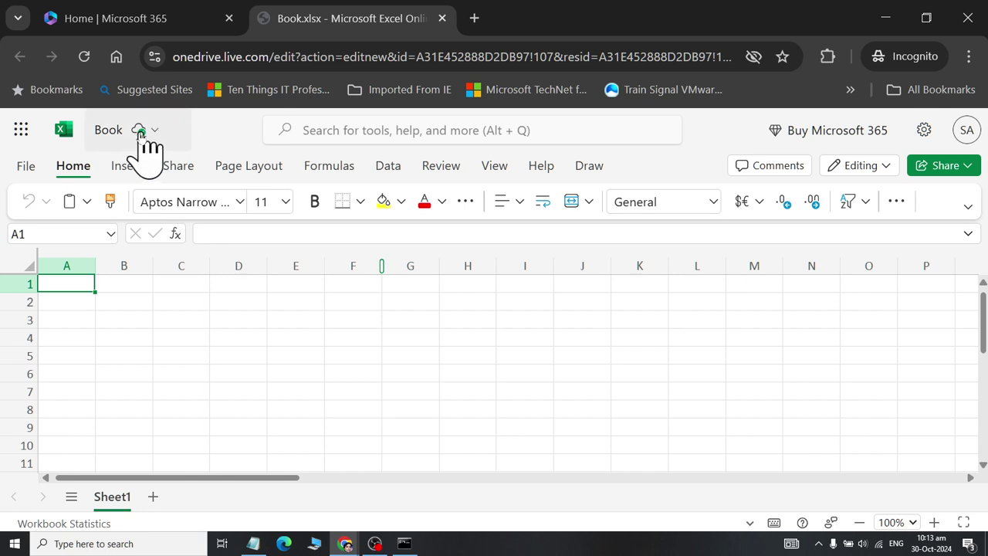
left_click(110, 131)
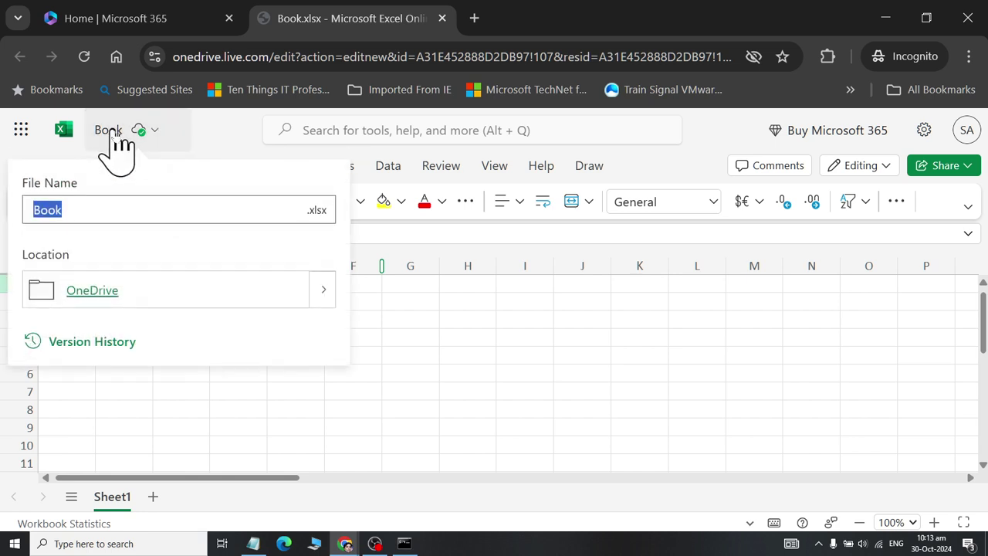
left_click(114, 210)
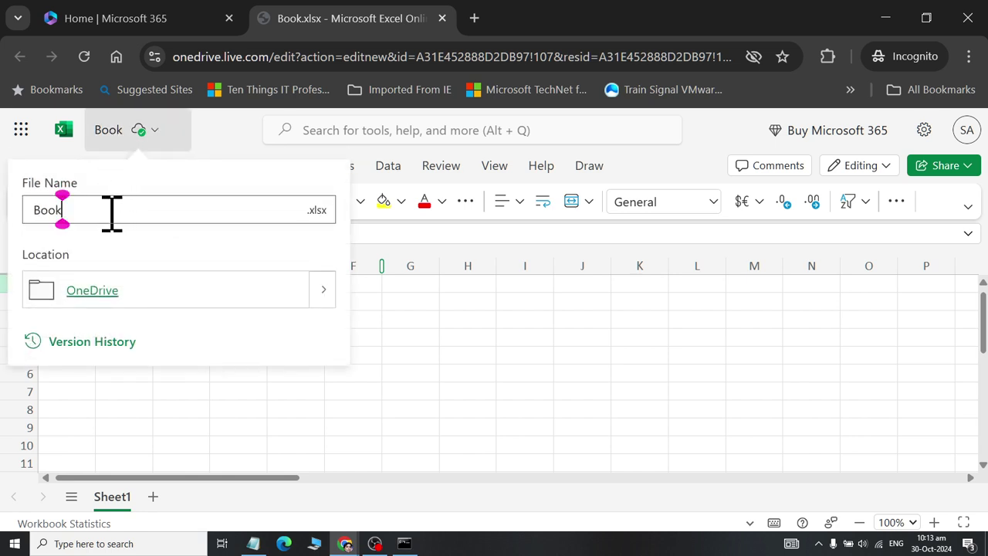
left_click_drag(112, 210, 9, 210)
type("Class 01")
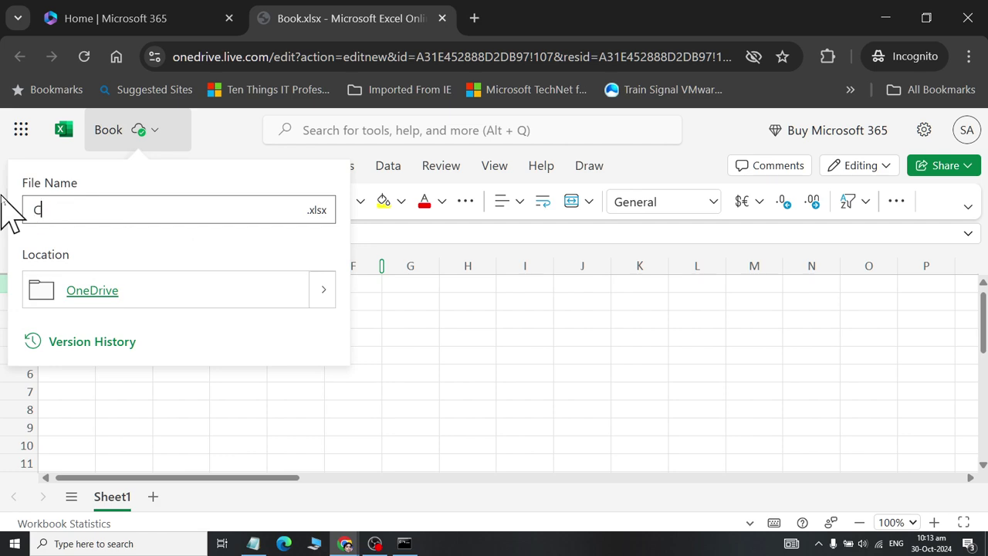
left_click(231, 414)
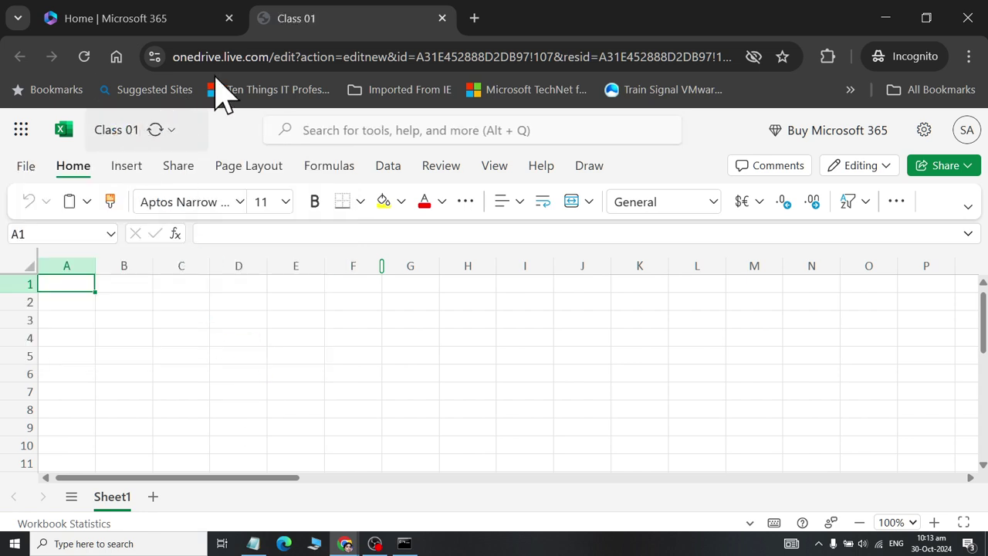
left_click(441, 18)
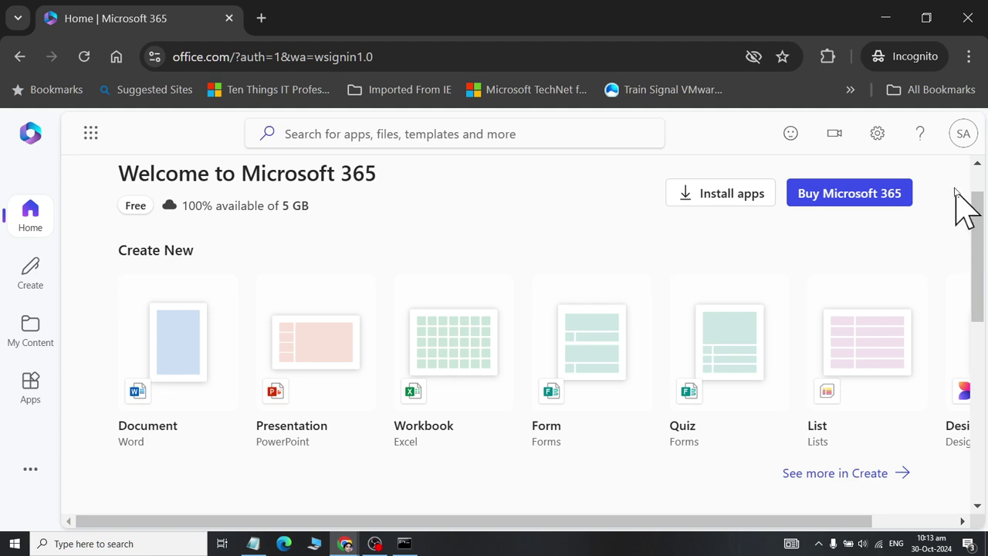
- Sign out of the Microsoft account from the avatar menu and close the incognito window
left_click(957, 127)
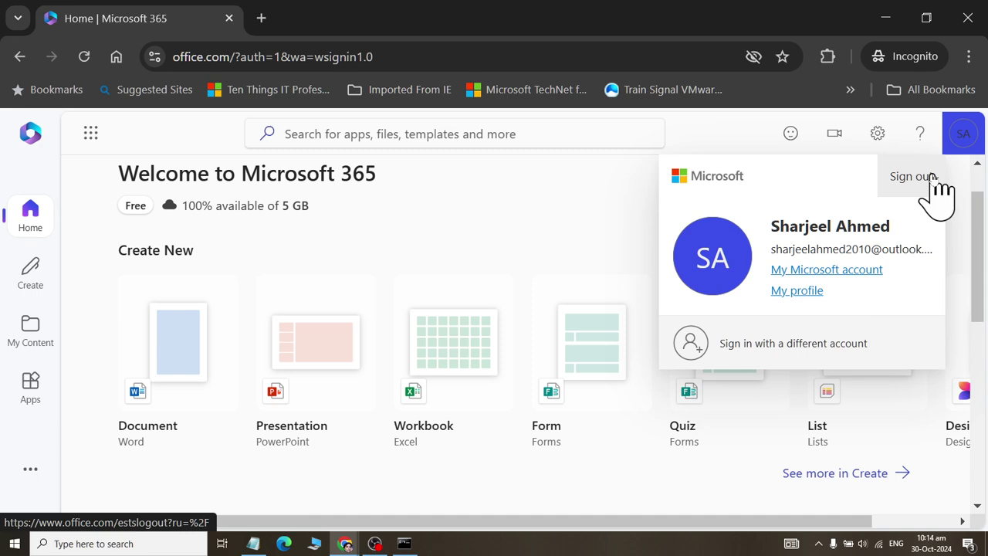
left_click(932, 177)
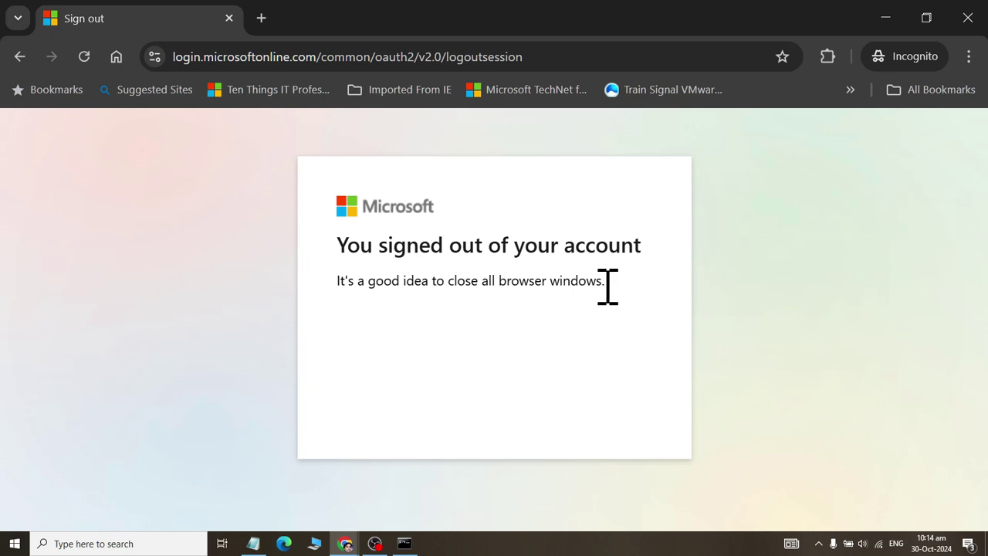
left_click(228, 17)
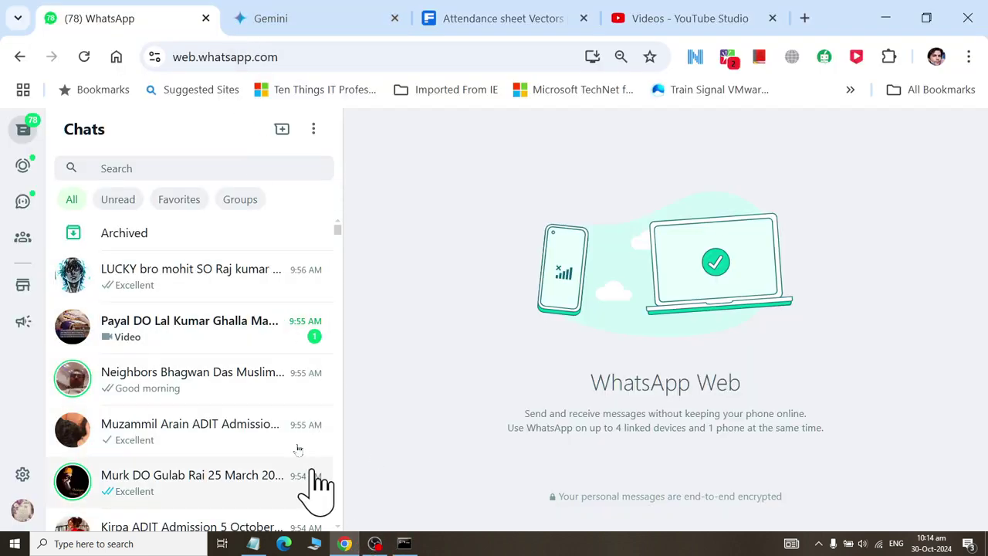
- Search the WhatsApp chat list for a contact, then open a new Chrome incognito window
left_click(172, 165)
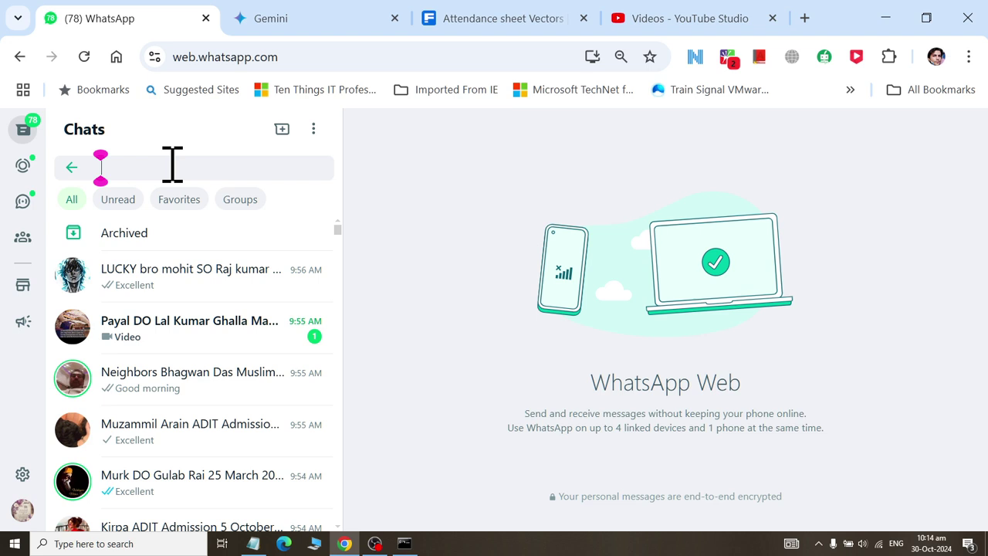
type("sha")
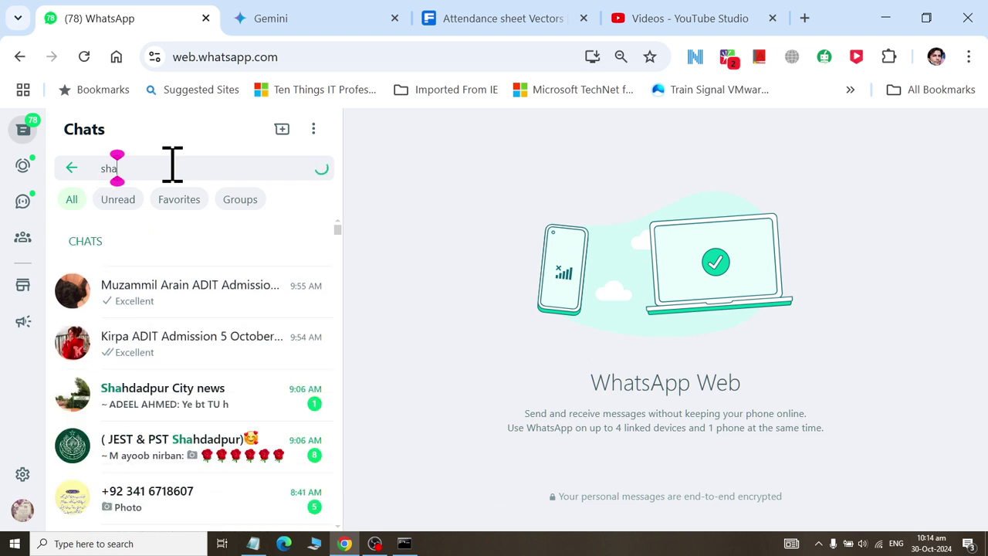
type("r")
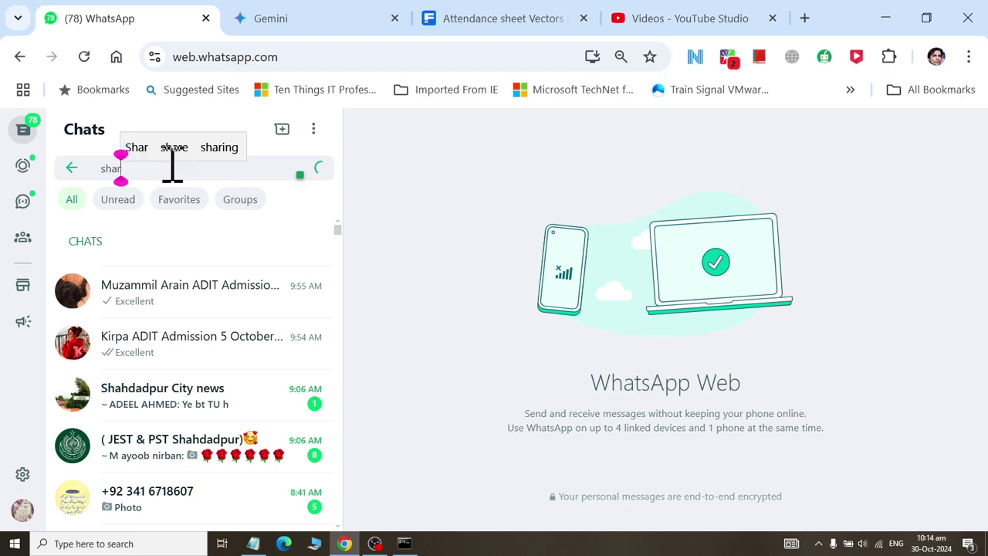
left_click(967, 57)
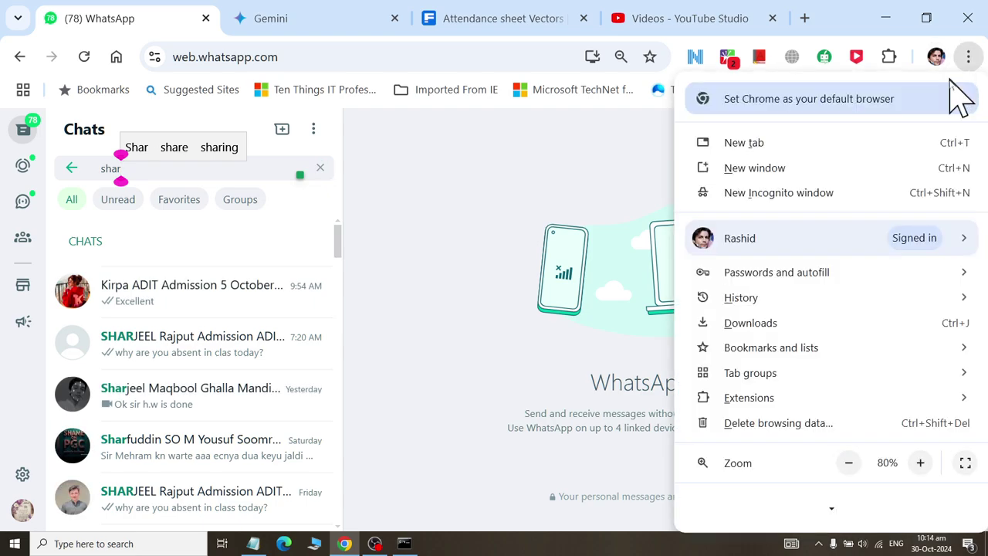
left_click(875, 194)
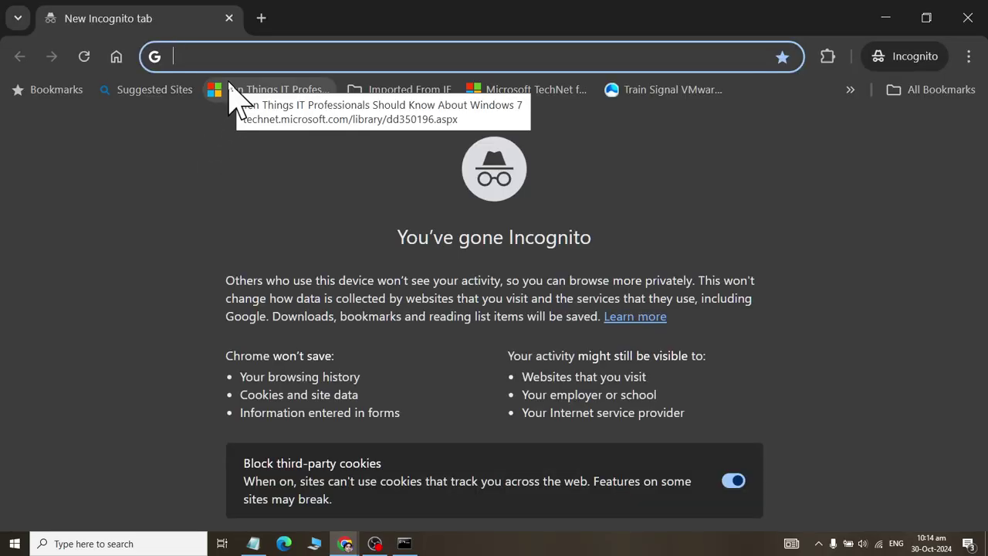
- Go to office.com, choose Sign in, and select the Email, phone, or Skype field
type("offic")
left_click(232, 94)
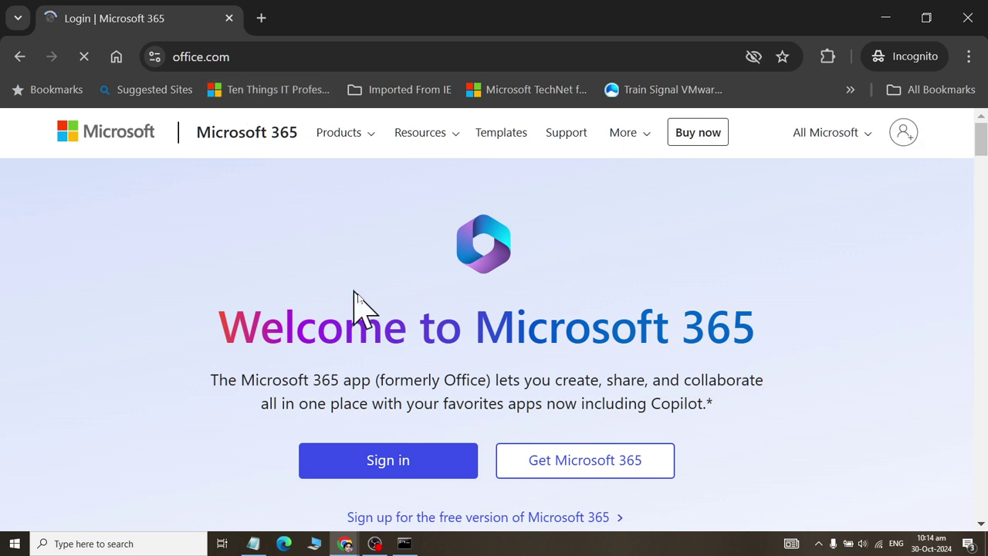
left_click(388, 463)
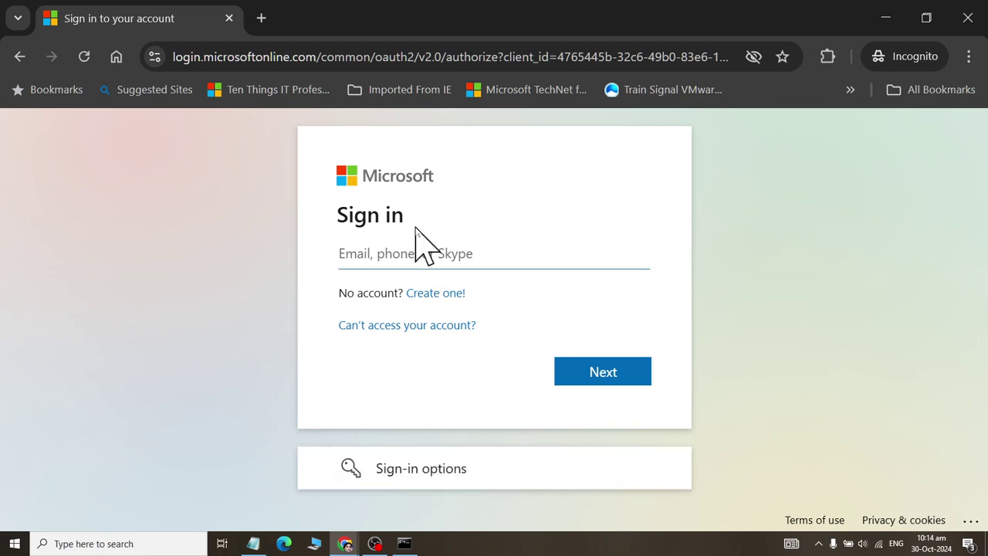
left_click(409, 256)
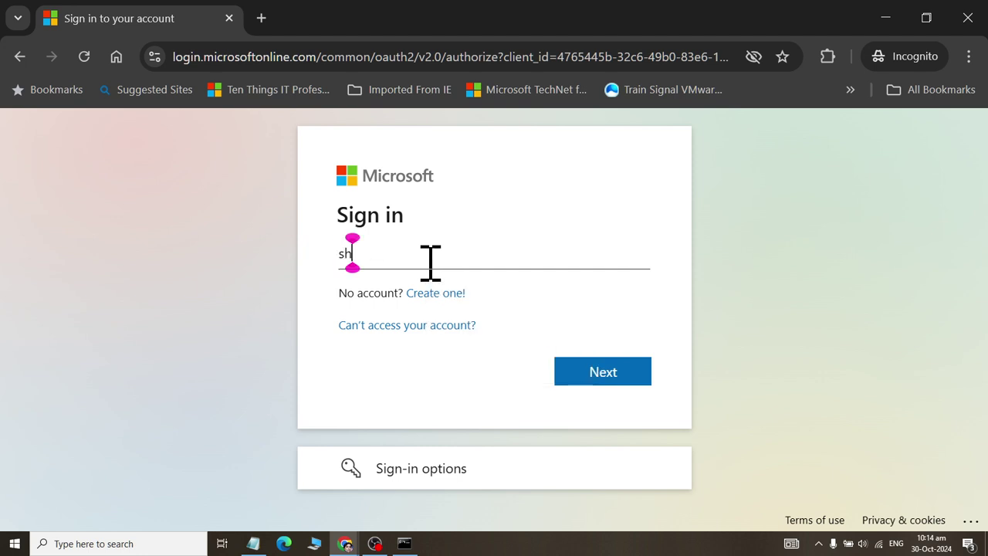
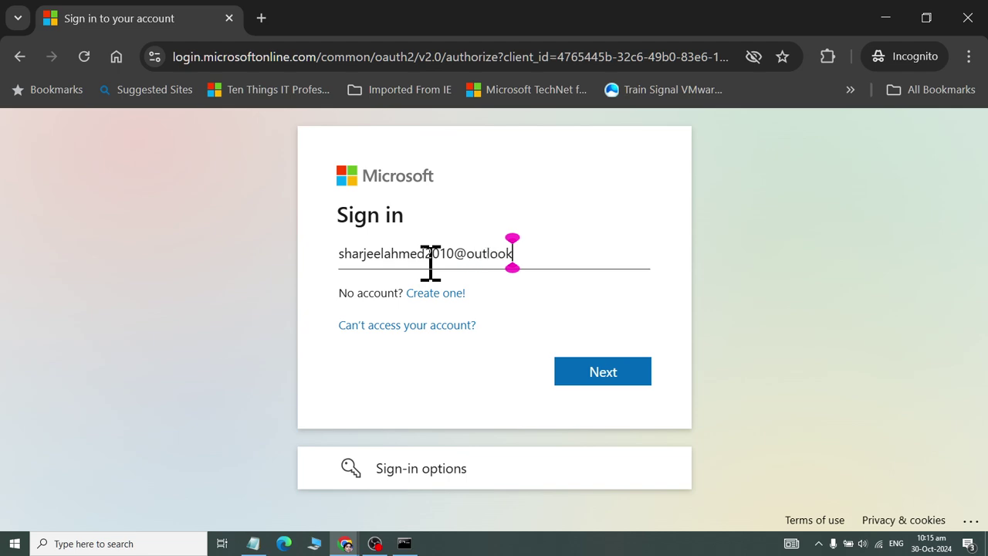
- Sign in with the account's outlook.com e-mail address and its password
key("Tab")
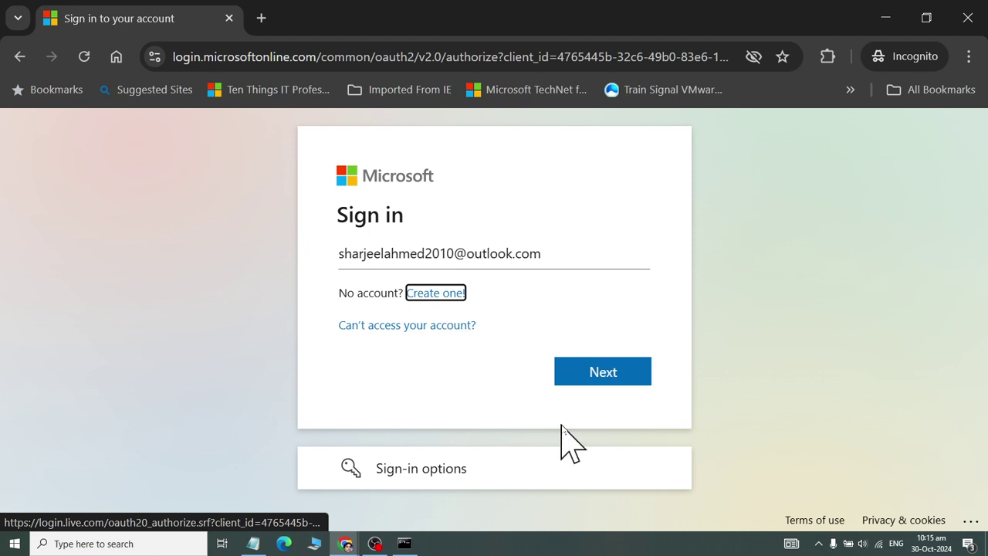
left_click(607, 383)
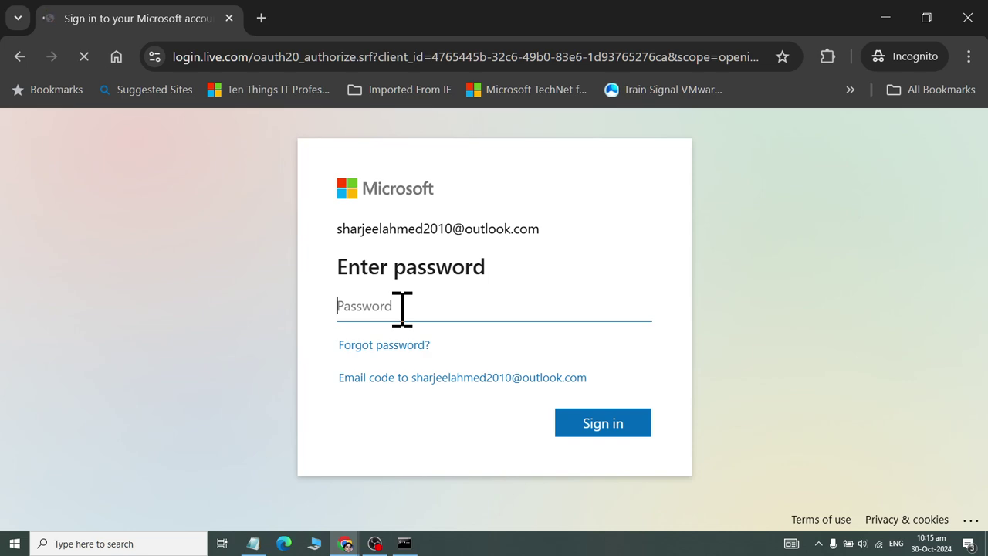
type("••••••••••")
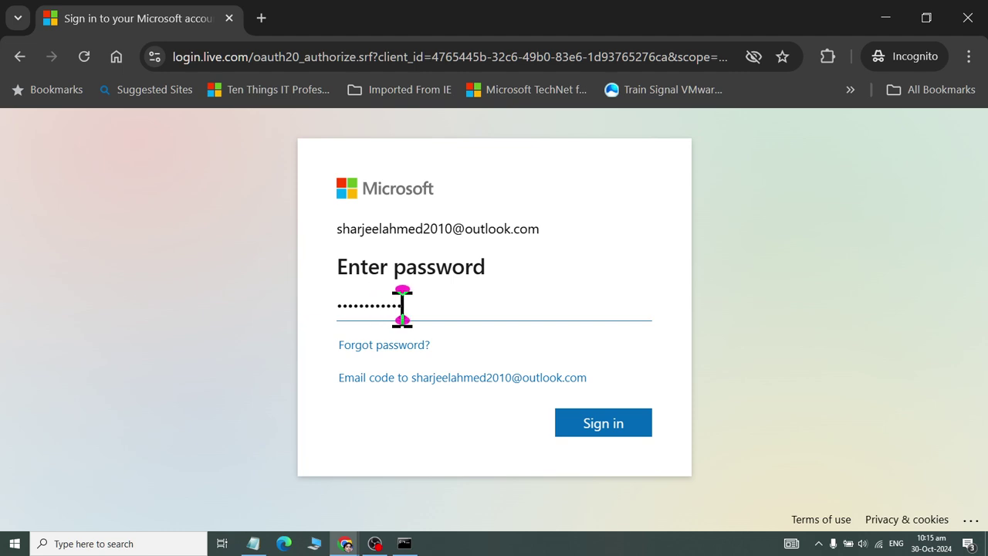
key("Return")
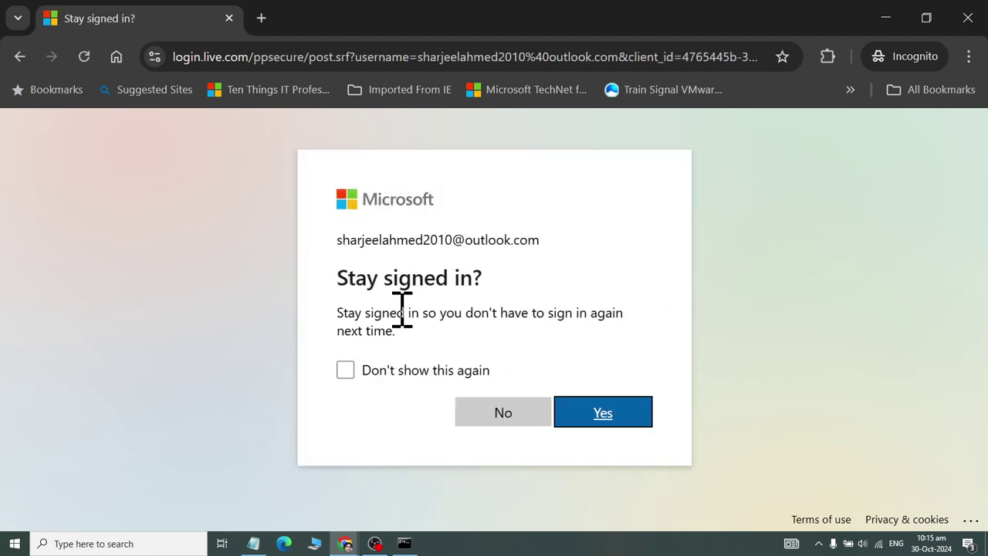
- Choose to stay signed in, then open and close the Microsoft 365 mobile-app download page
left_click(595, 417)
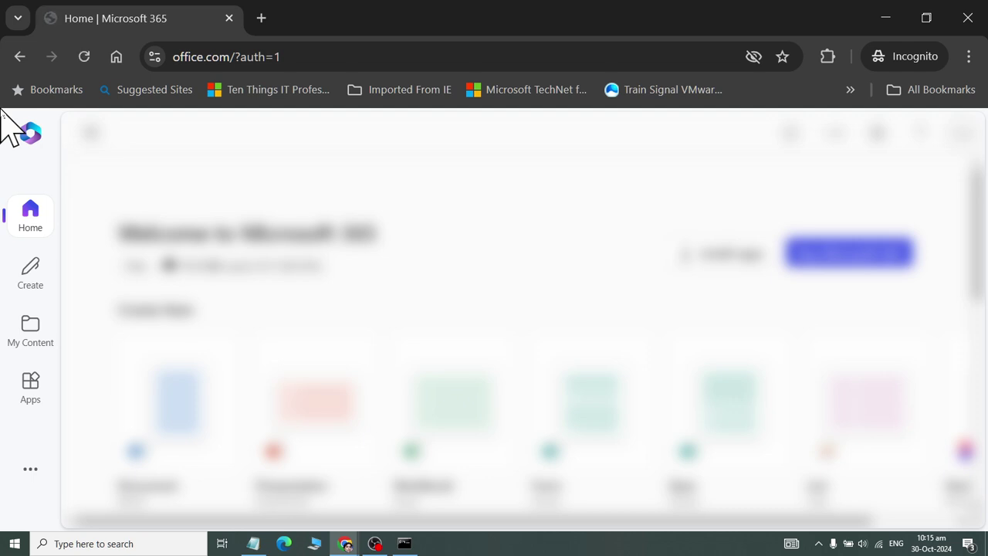
scroll(11, 127, "down", 5)
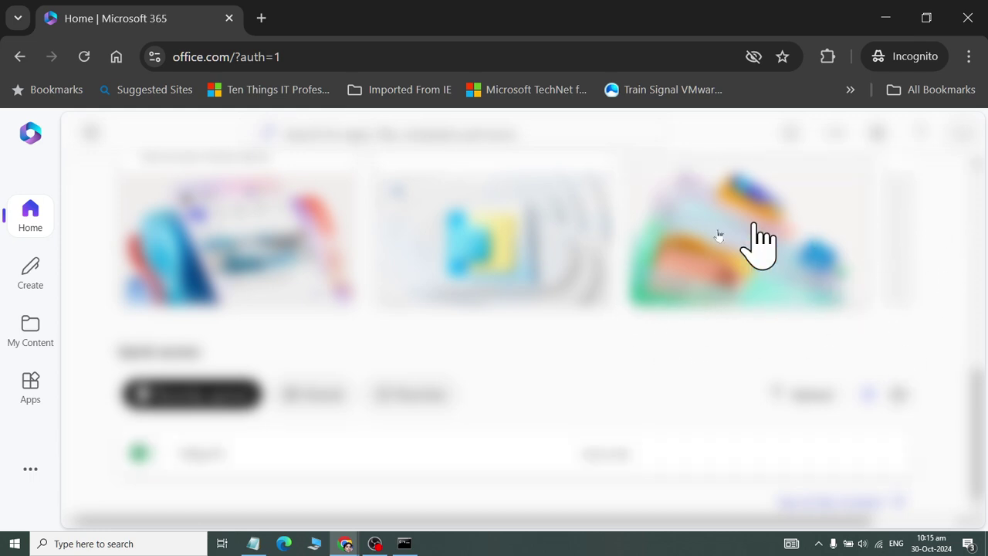
left_click(224, 270)
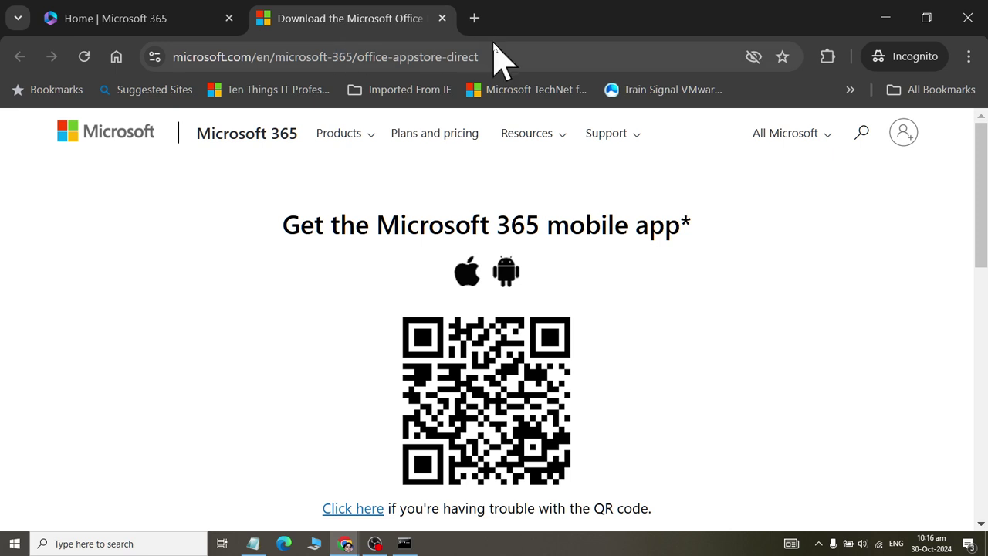
key("ctrl+w")
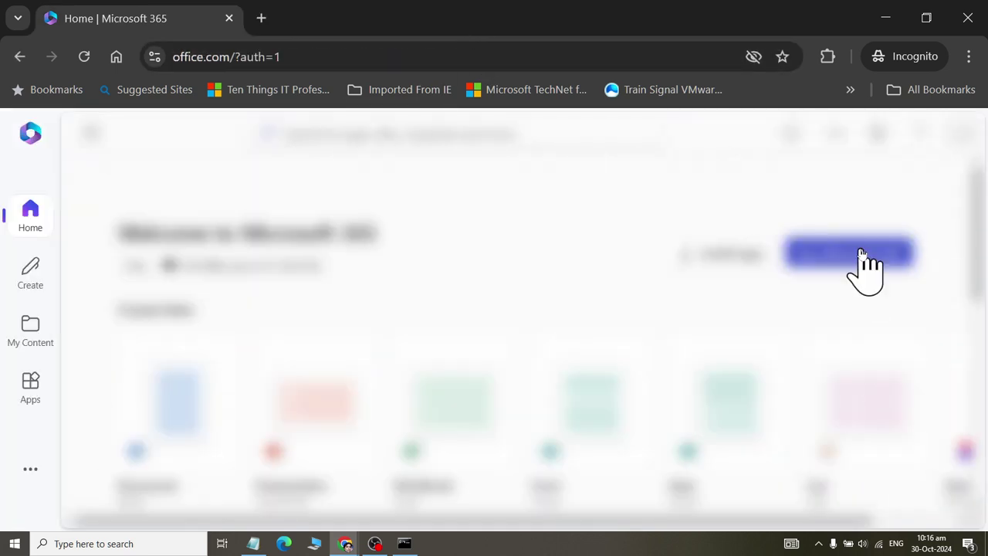
- Close the purchase plans dialog, the welcome dialog, and the Manage your content tips
left_click(858, 258)
left_click(844, 151)
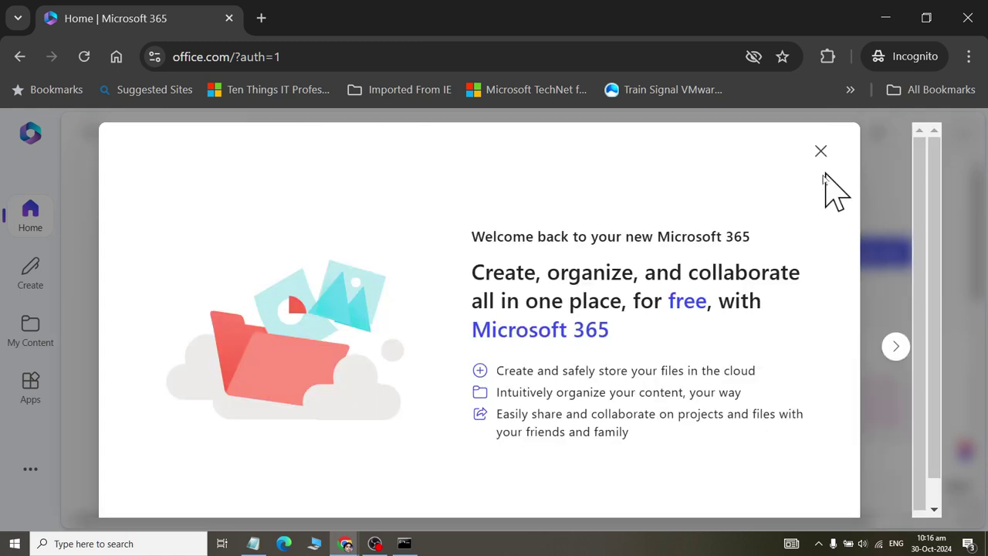
left_click(897, 347)
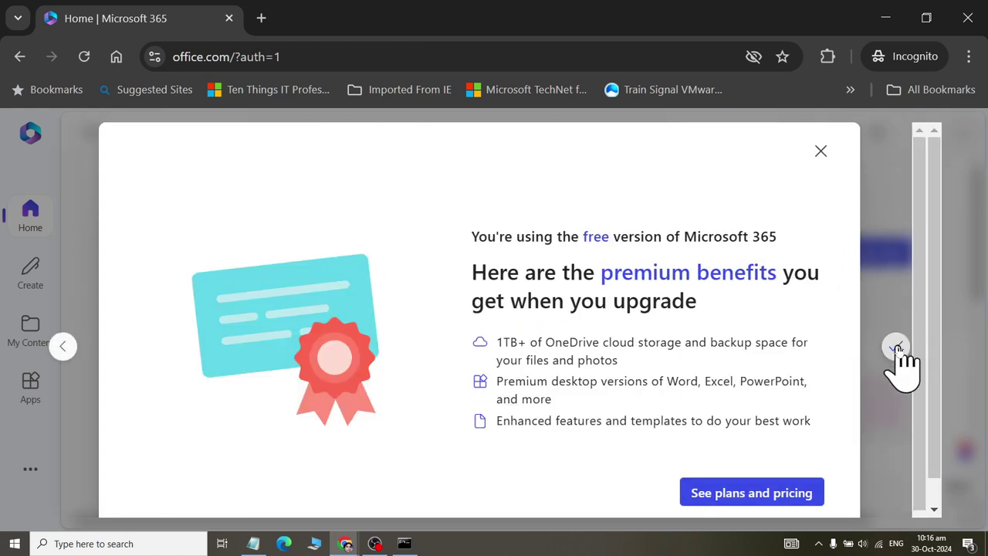
left_click(897, 347)
left_click(513, 493)
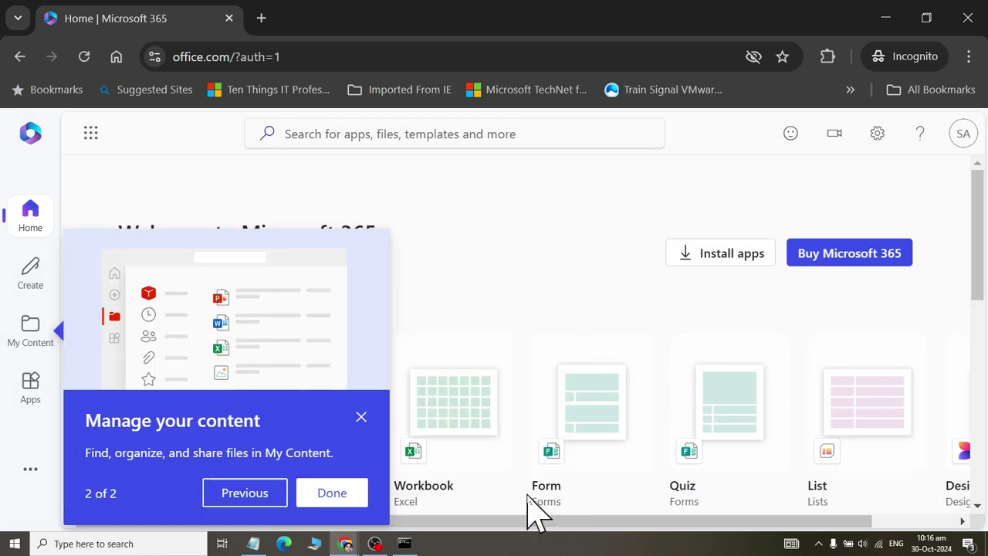
left_click(320, 494)
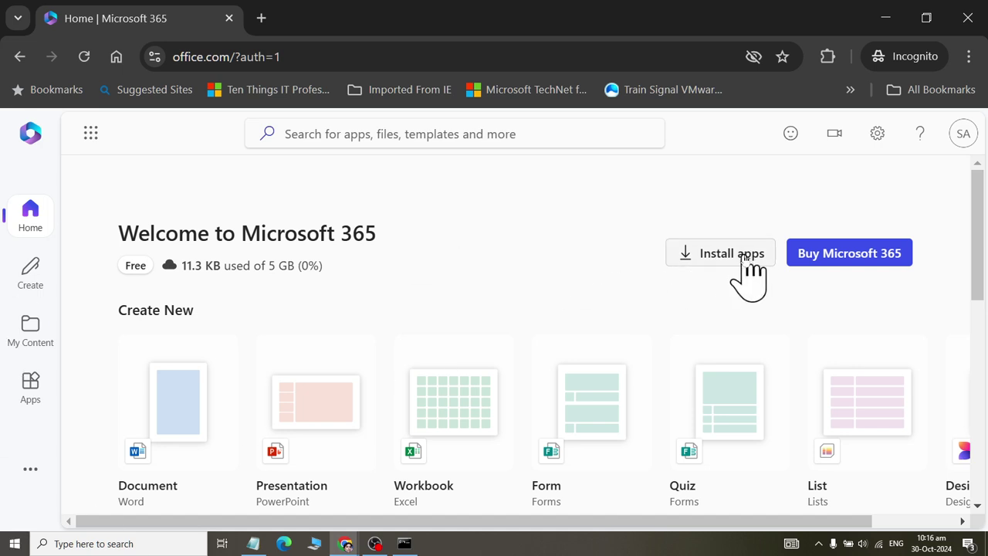
scroll(502, 331, "down", 2)
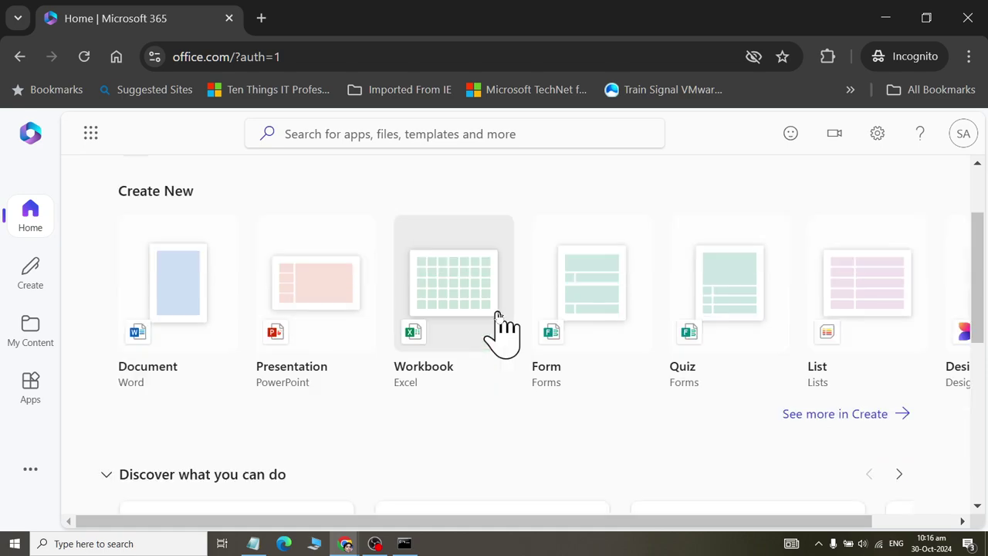
scroll(501, 327, "up", 2)
scroll(502, 331, "down", 6)
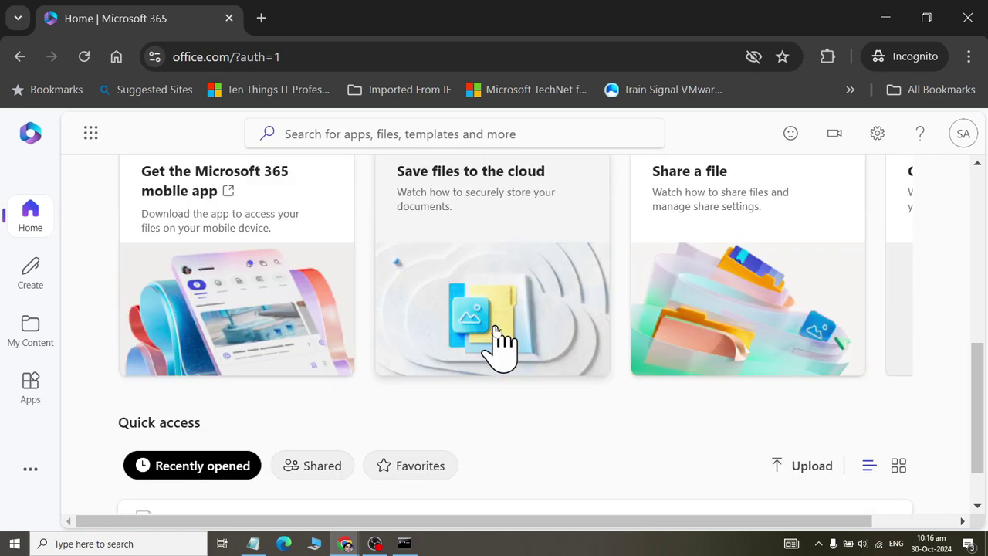
scroll(502, 339, "up", 1)
scroll(503, 338, "up", 5)
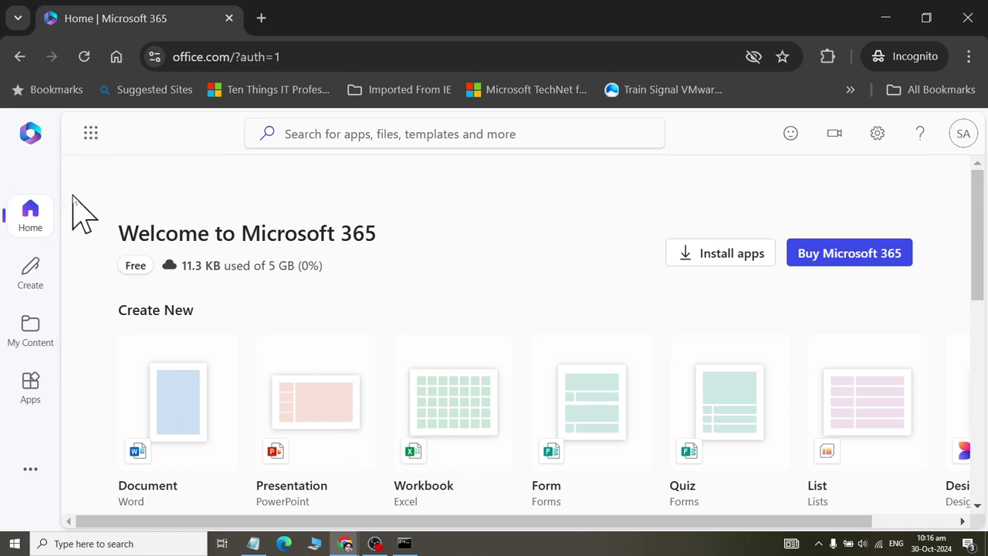
- Open OneDrive from the Microsoft 365 app launcher and sign in on the OneDrive page
left_click(91, 139)
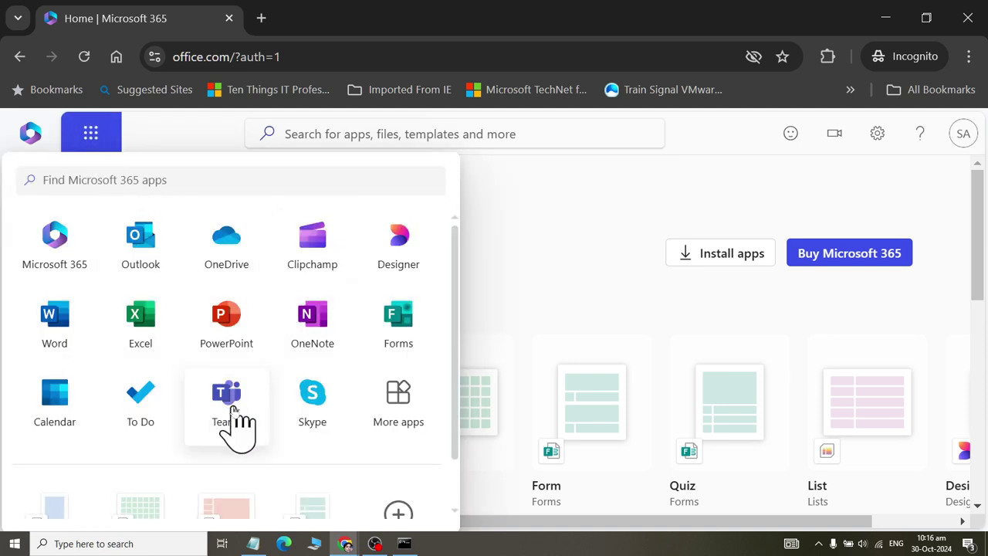
left_click(239, 270)
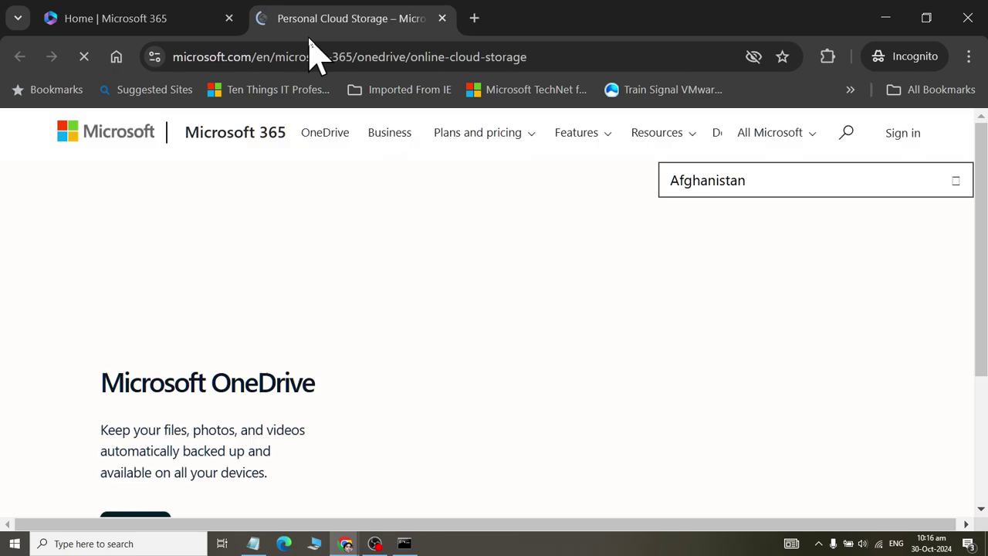
scroll(324, 293, "down", 5)
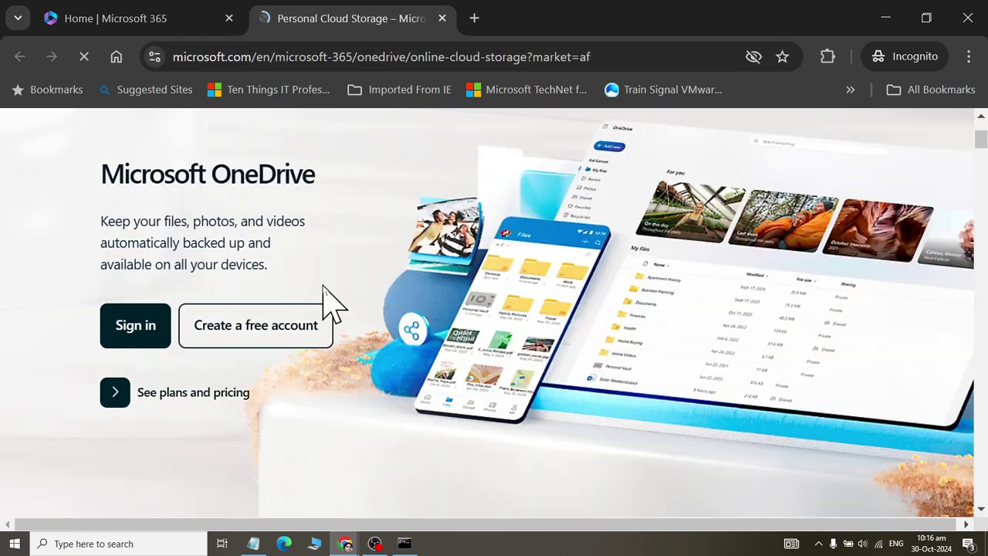
scroll(131, 401, "down", 2)
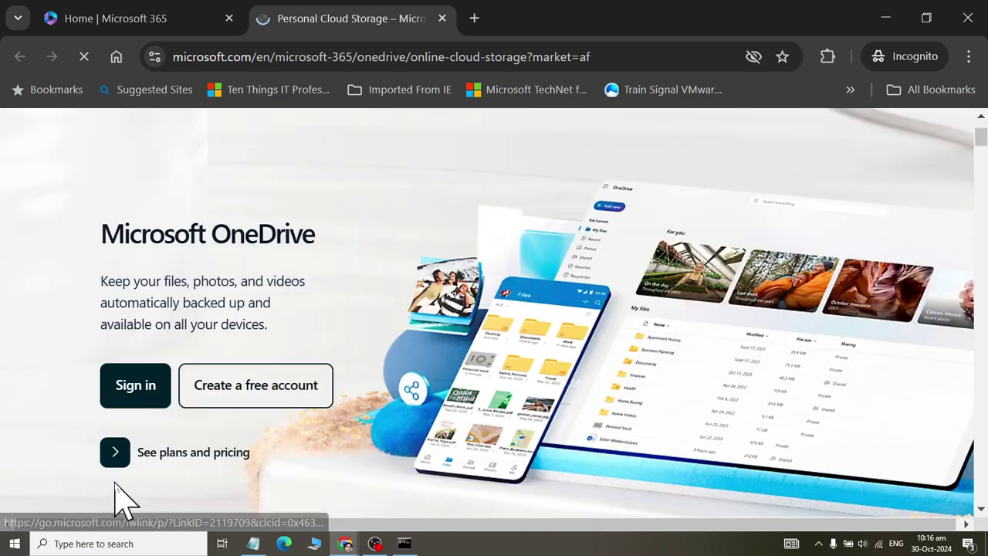
left_click(137, 388)
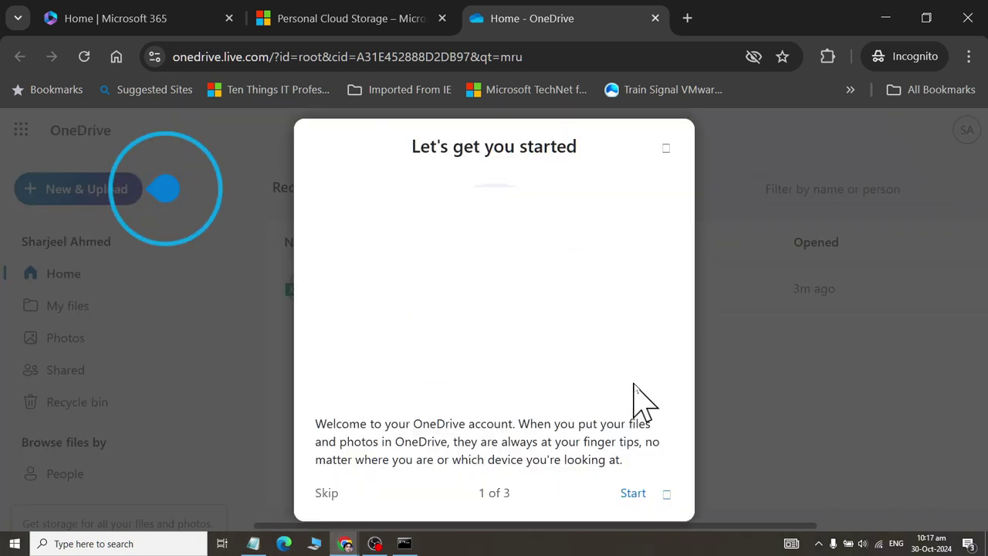
- Finish the OneDrive welcome tour, close the storage promotion, and open Class 01.xlsx
left_click(629, 494)
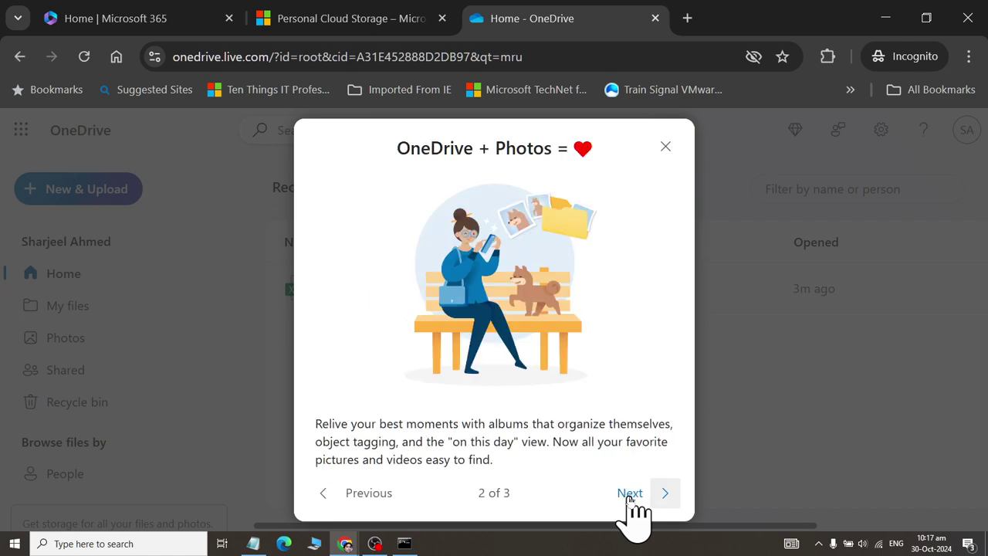
left_click(629, 494)
left_click(630, 493)
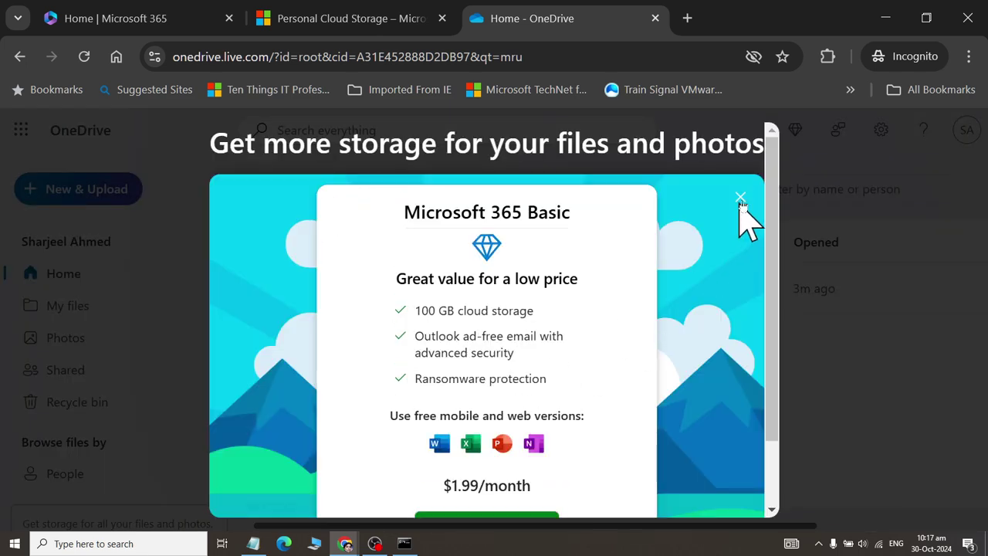
left_click(740, 199)
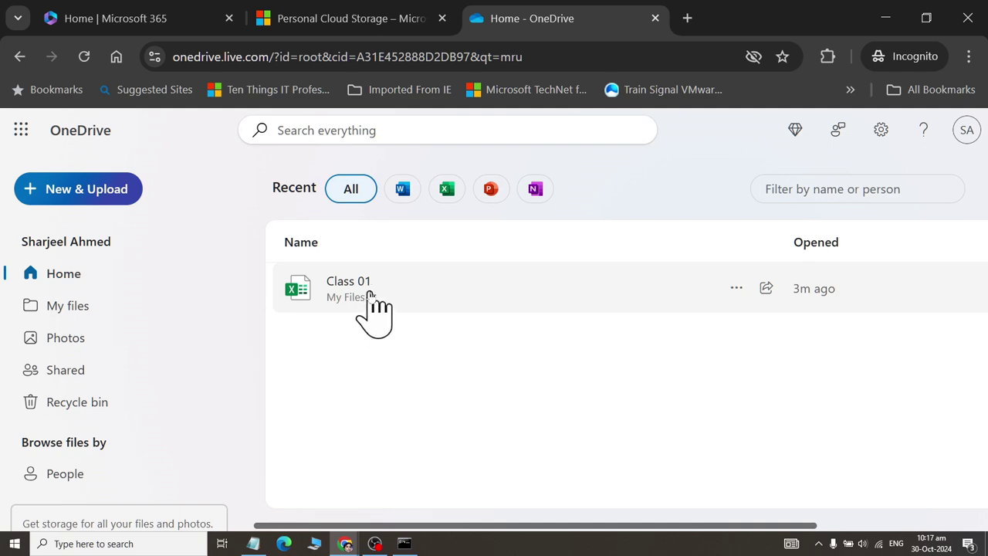
left_click(355, 282)
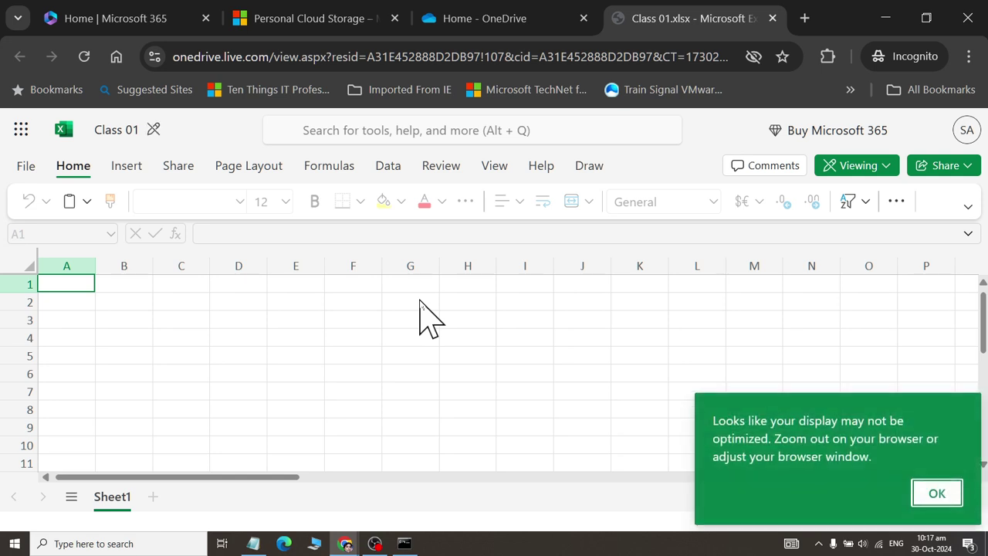
- Dismiss the display warning, switch to the Classic Ribbon, and toggle full screen on and off
left_click(938, 493)
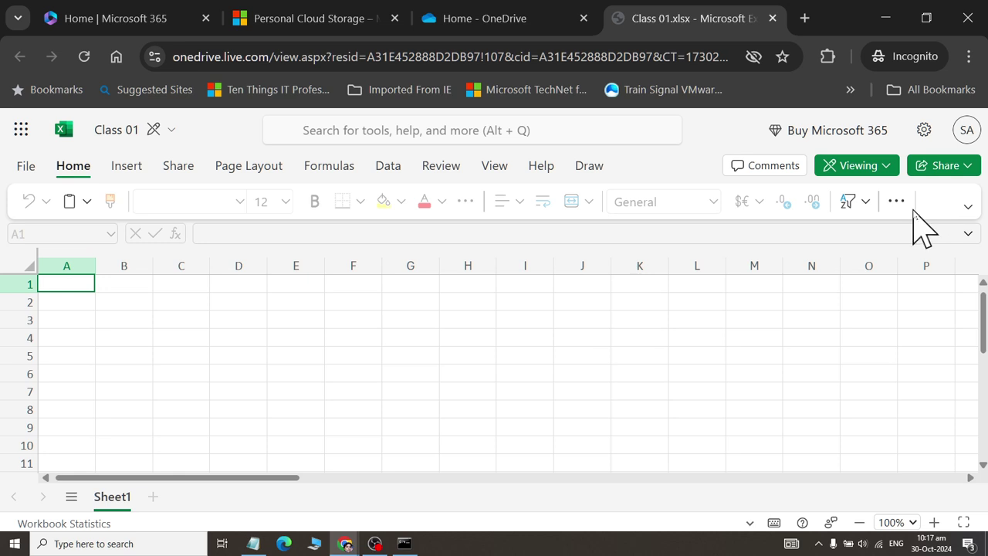
left_click(967, 206)
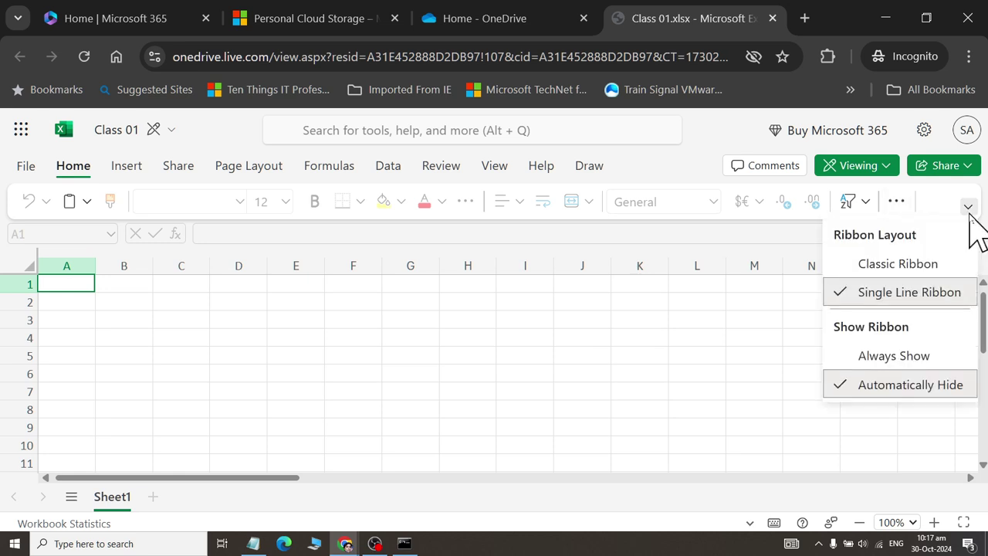
left_click(943, 270)
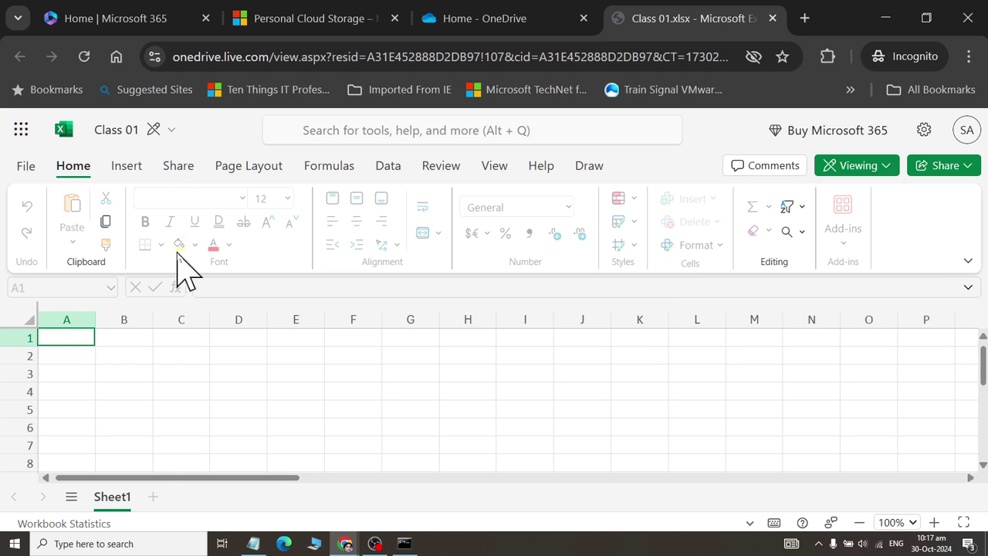
key("F11")
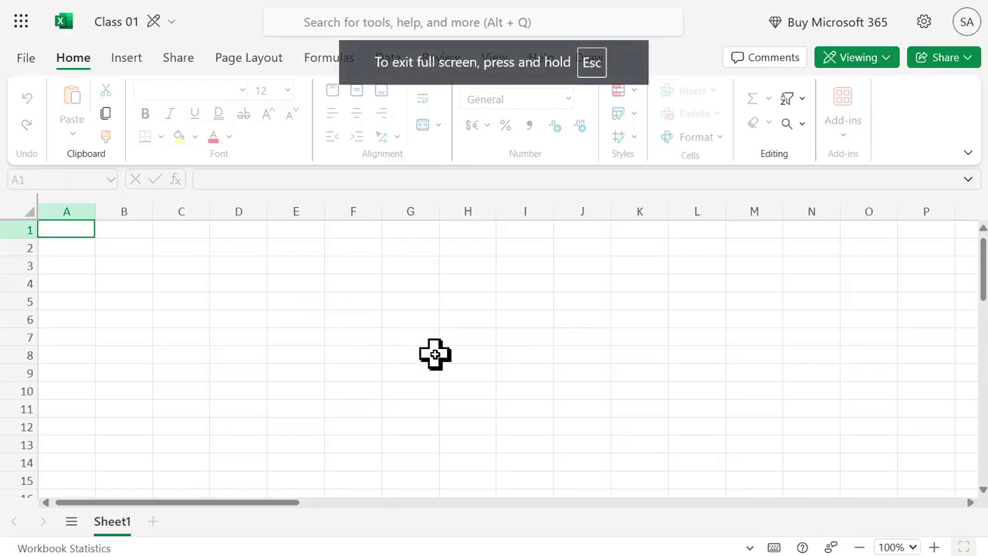
key("F11")
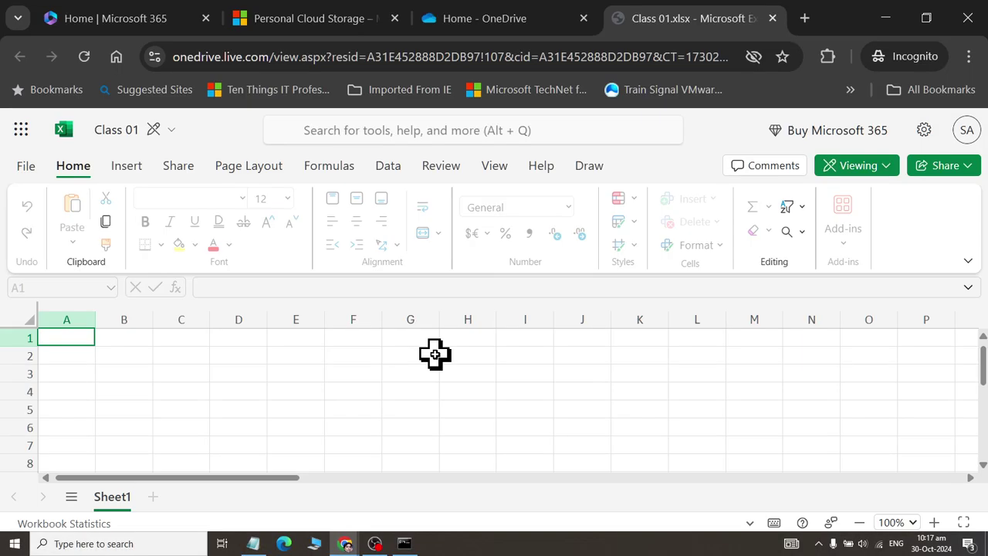
- Switch Excel to the Single Line Ribbon and toggle full screen on and off
left_click(968, 261)
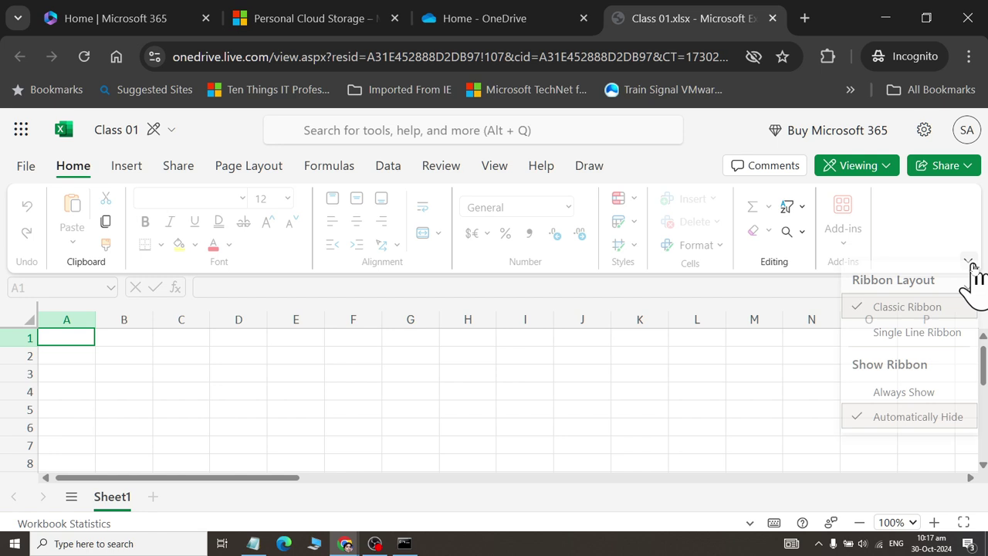
left_click(936, 342)
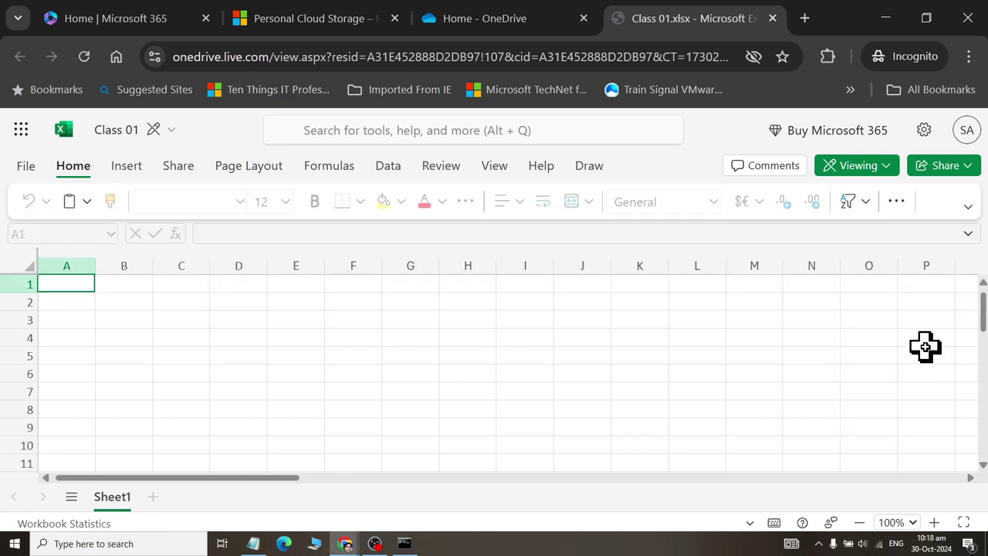
key("F11")
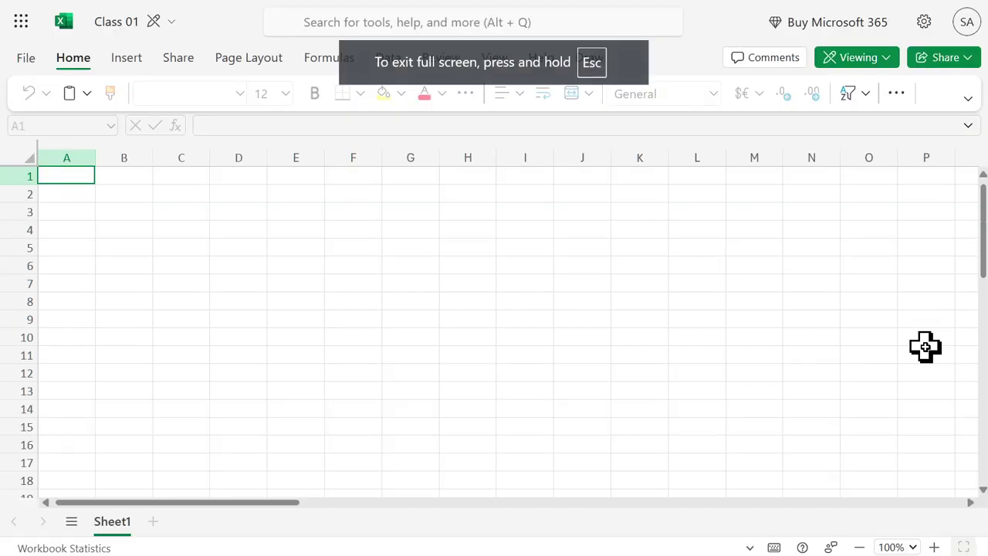
key("F11")
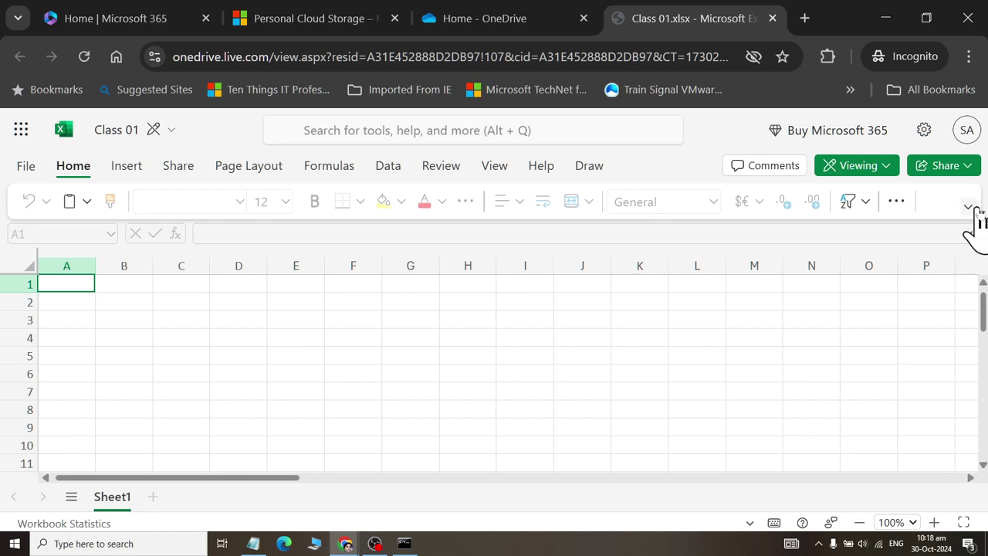
- Switch the ribbon back to the Classic Ribbon layout
left_click(971, 208)
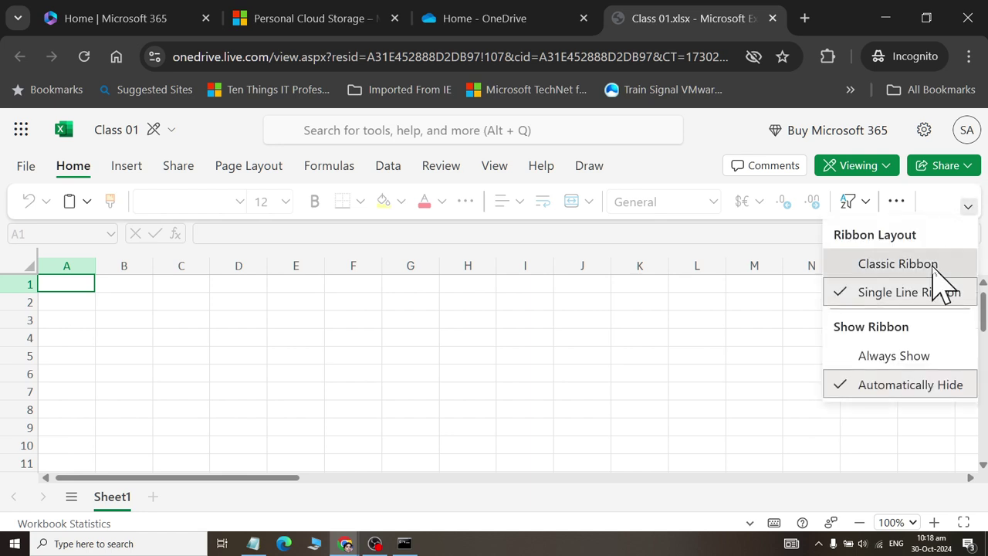
left_click(897, 264)
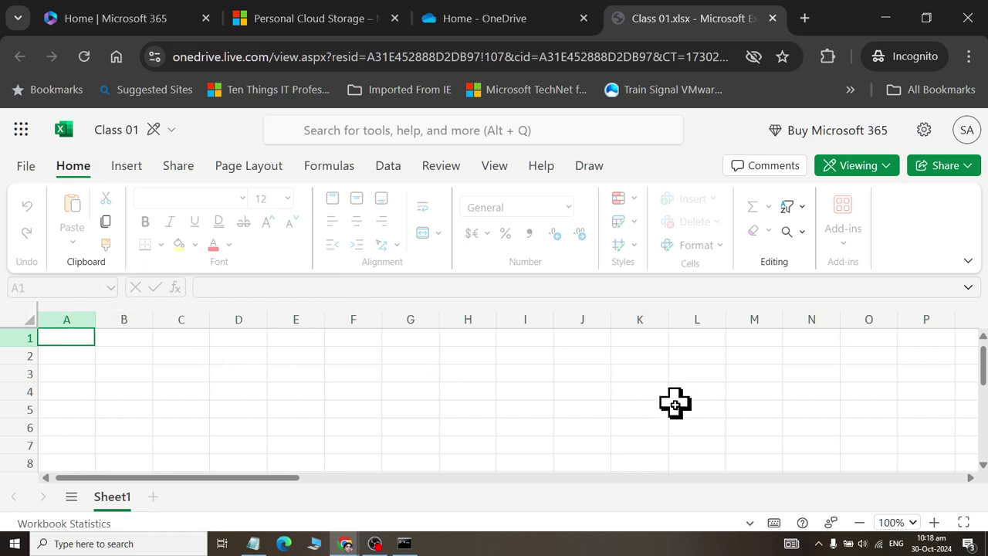
scroll(675, 409, "down", 2)
scroll(675, 412, "up", 2)
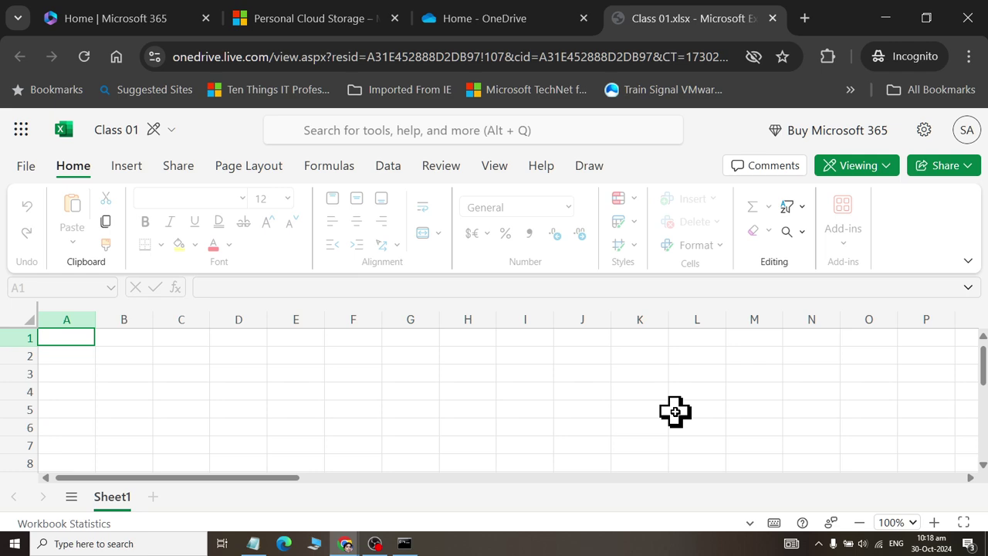
- Close the command prompt and open the Highest F group chat via WhatsApp search 'highe'
left_click(403, 543)
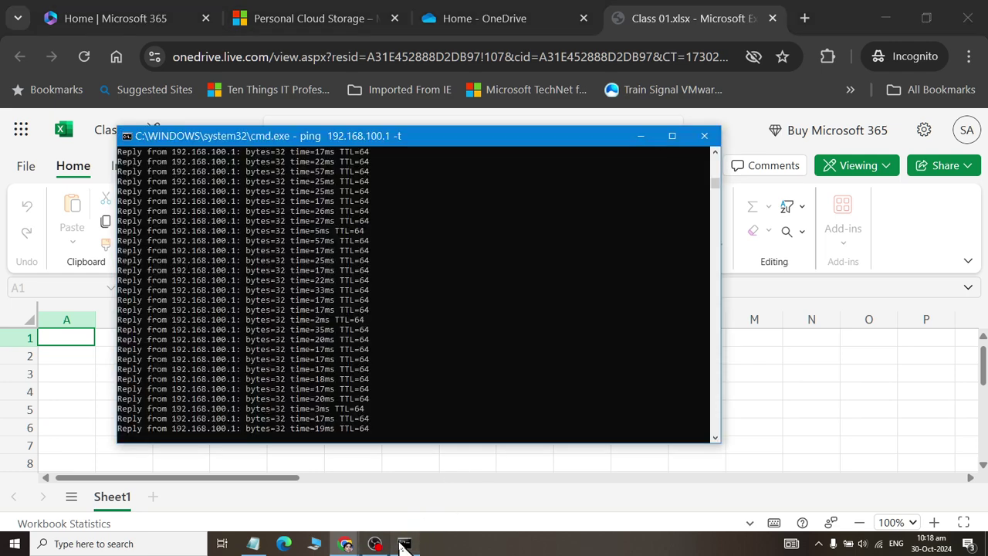
left_click(704, 136)
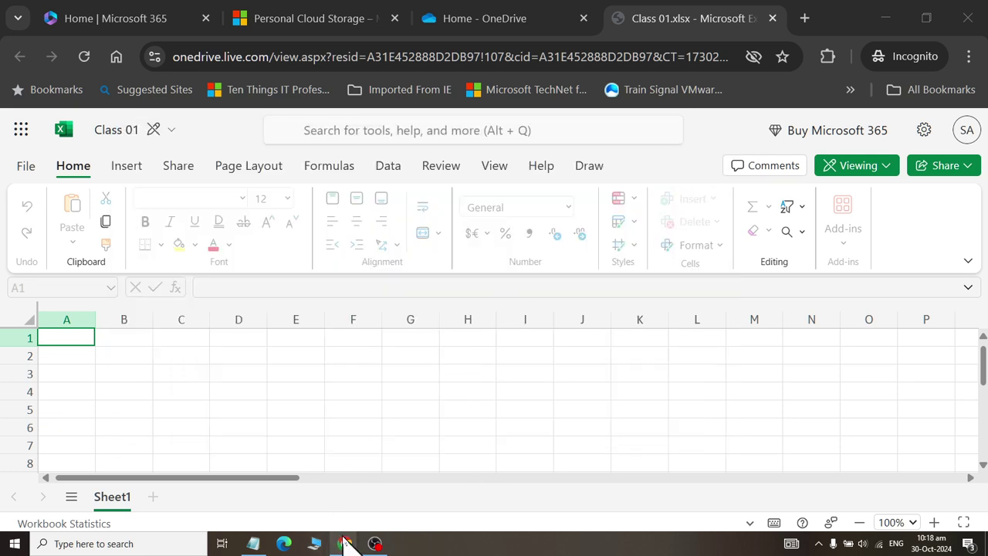
mouse_move(345, 544)
left_click(324, 493)
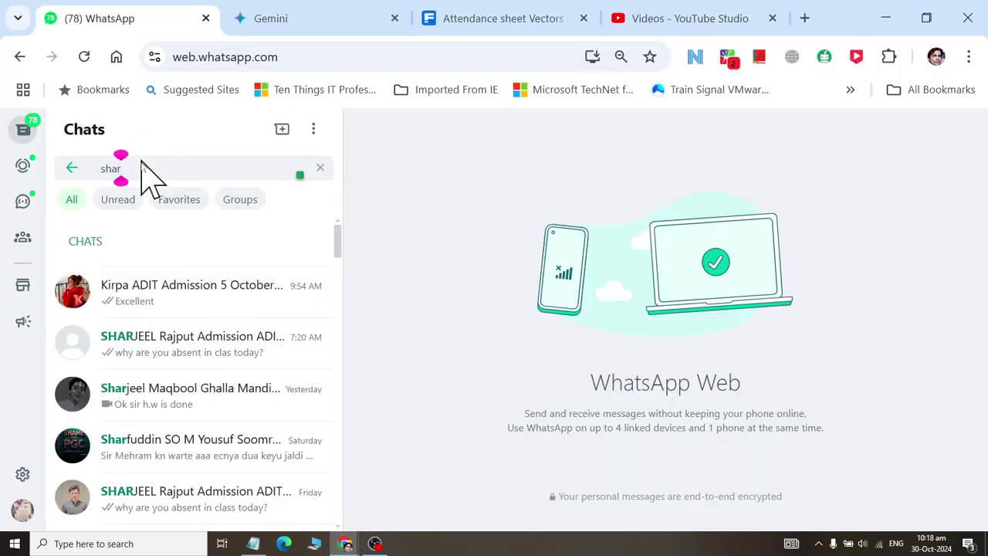
left_click_drag(148, 177, 35, 166)
type("highe")
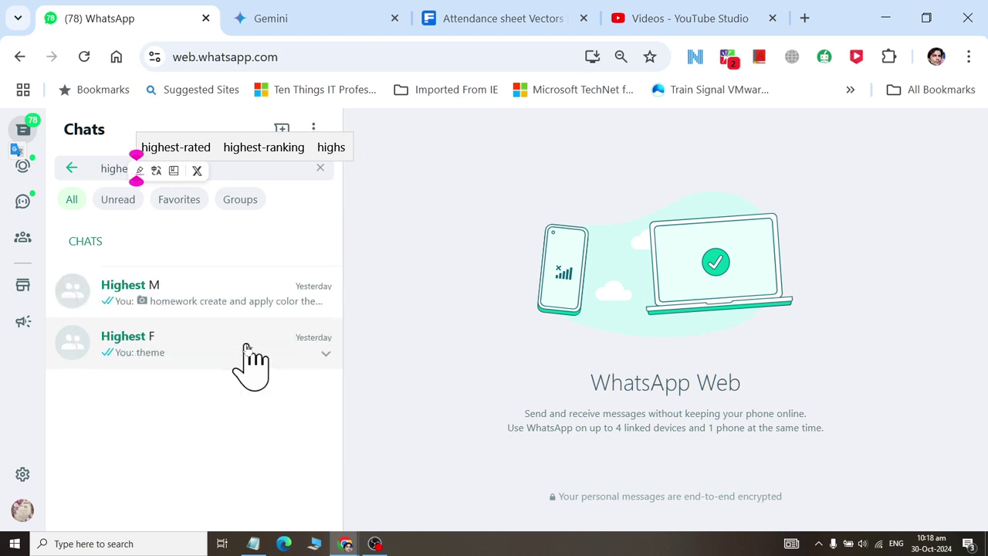
left_click(247, 351)
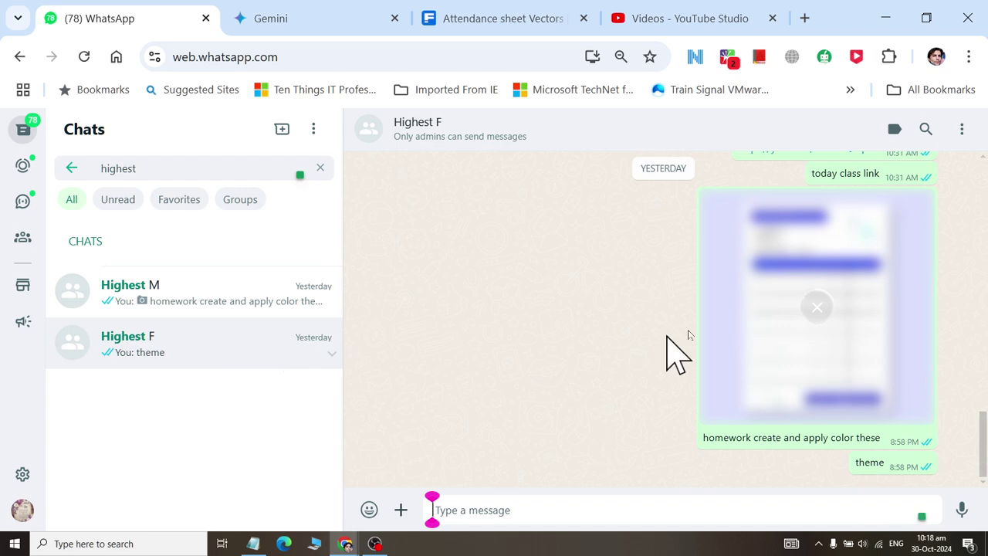
- View the cash receipt image full size and zoomed, then return to the Excel workbook
scroll(849, 310, "up", 10)
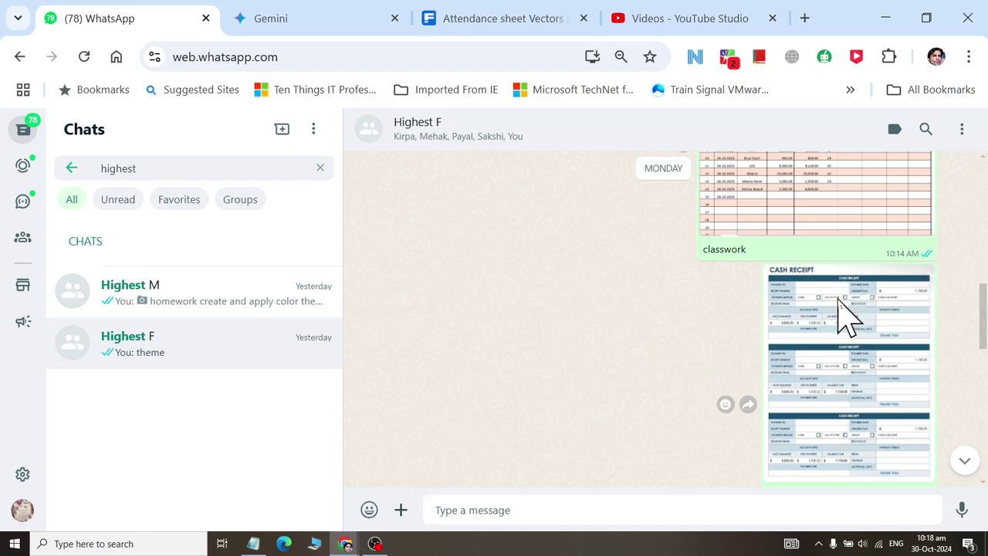
left_click(839, 298)
left_click(432, 211)
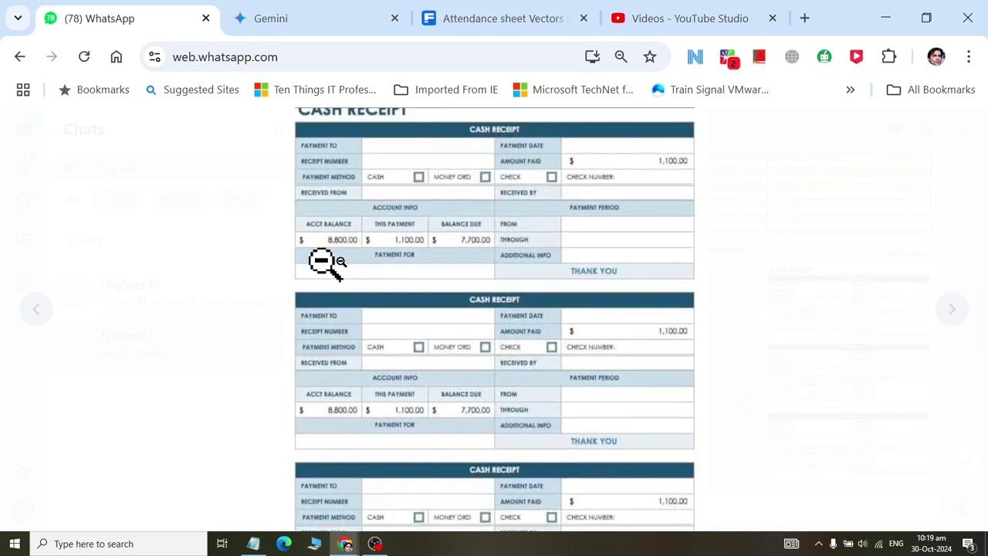
key("alt+Tab")
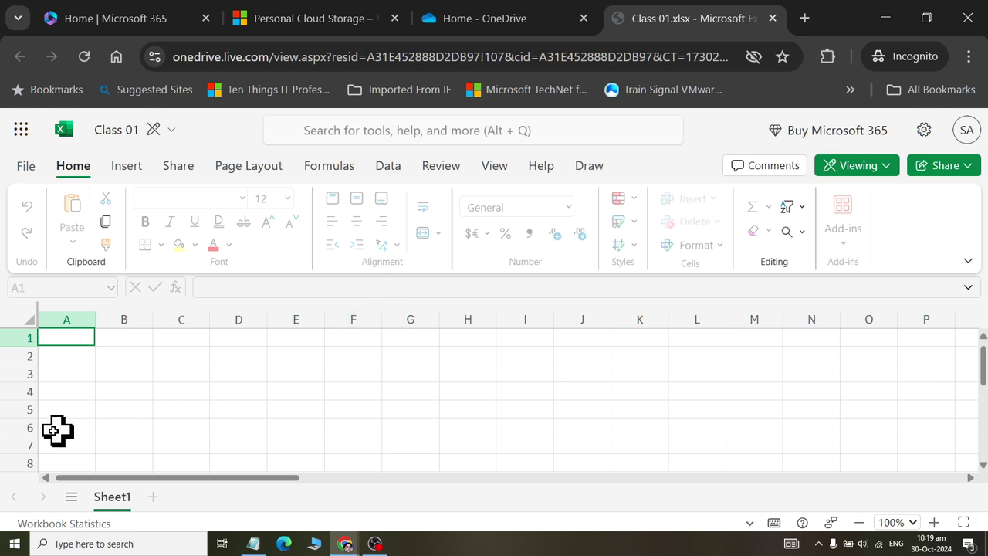
left_click(65, 413)
left_click(118, 410)
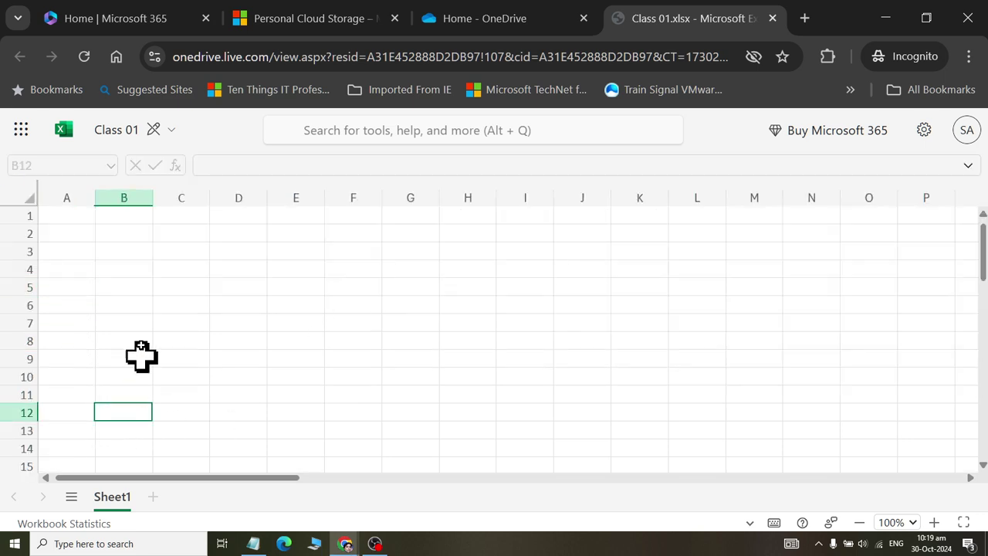
left_click(68, 335)
- Select cells B8 through E8 and compare against the WhatsApp receipt image
left_click(147, 344)
left_click(177, 346)
left_click(237, 346)
left_click(297, 346)
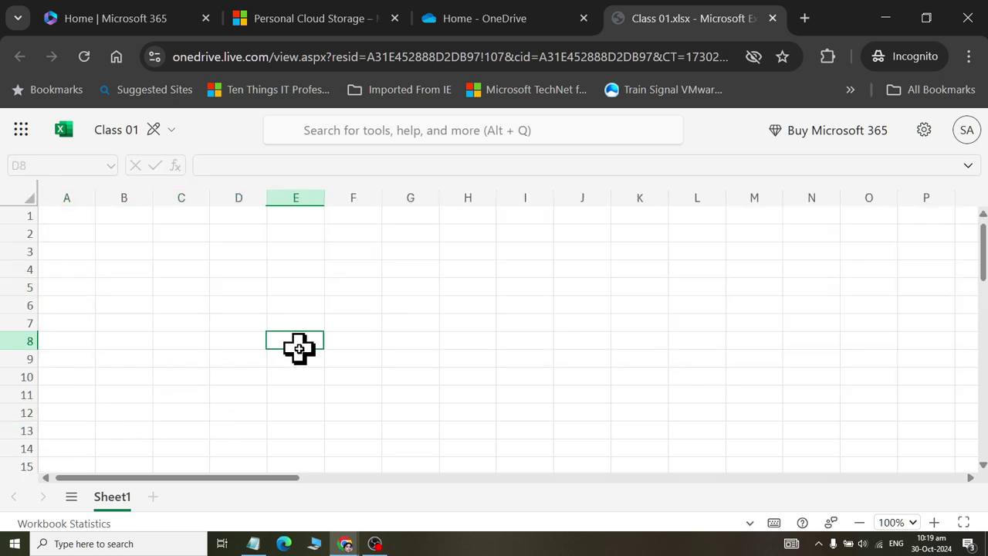
key("alt+Tab")
scroll(299, 342, "down", 1)
key("alt+Tab")
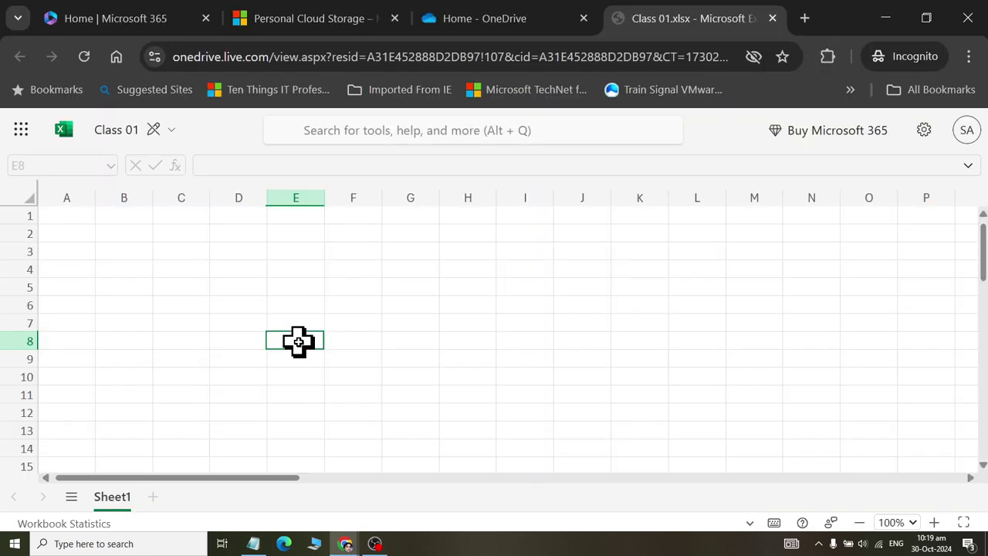
- Widen column E and select the A8:D8 range
left_click_drag(324, 195, 441, 197)
left_click_drag(67, 349, 224, 341)
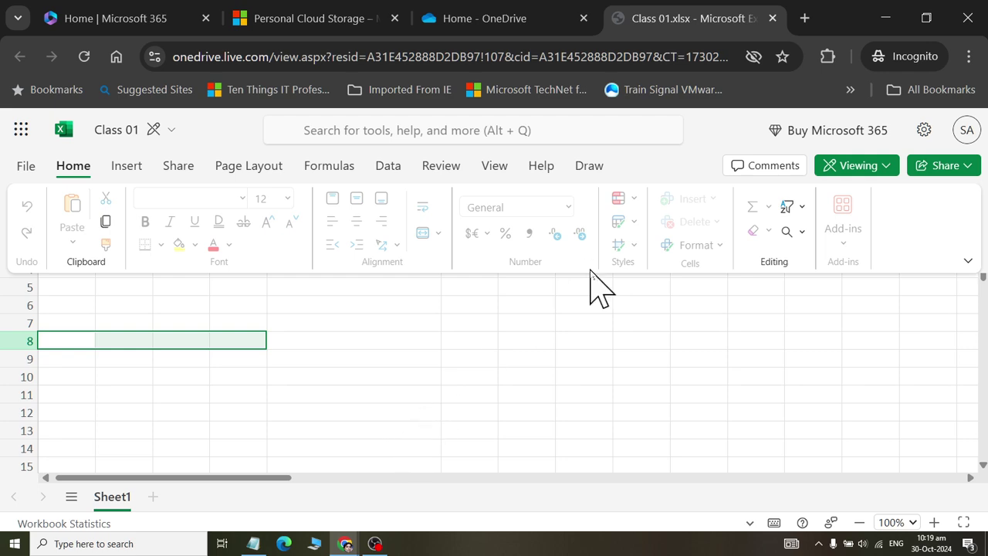
left_click(196, 334)
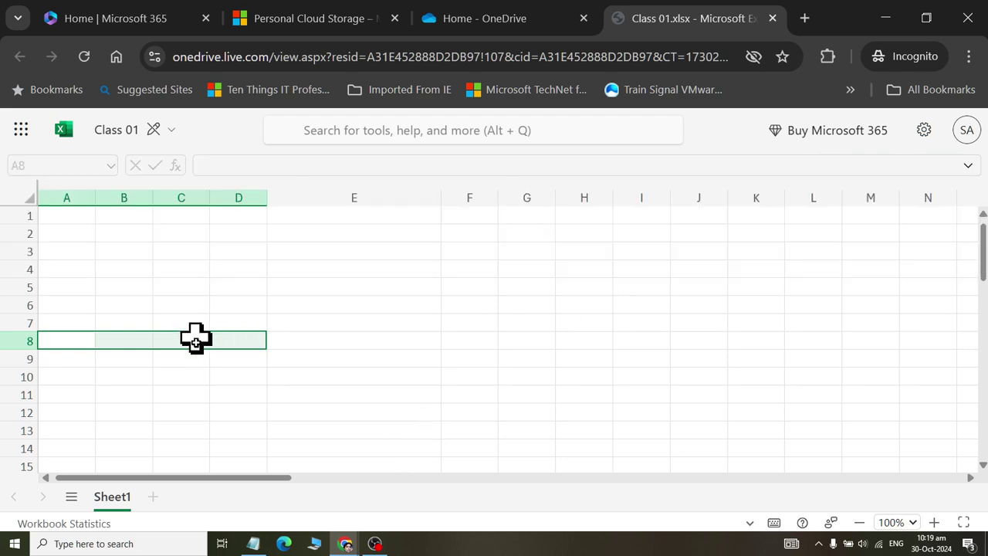
right_click(196, 352)
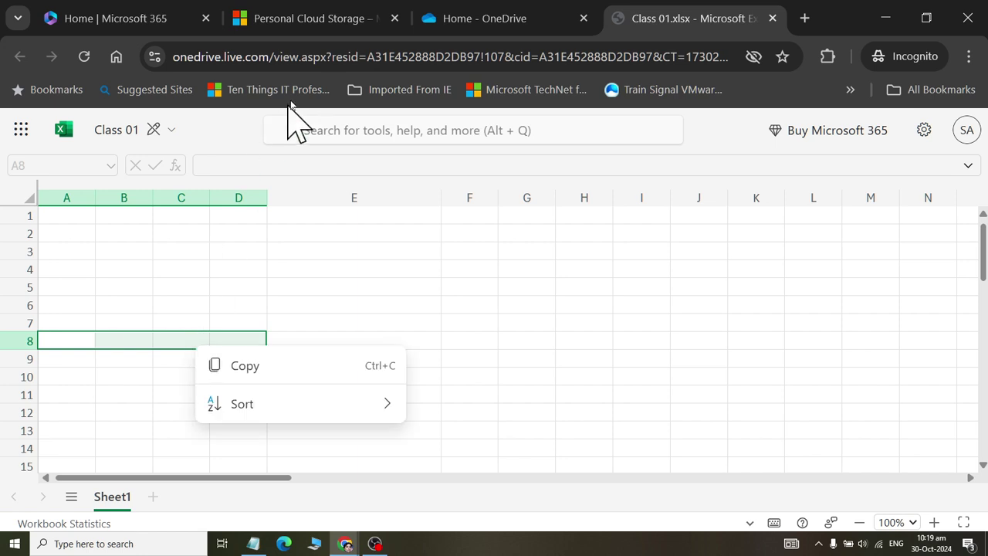
left_click(221, 141)
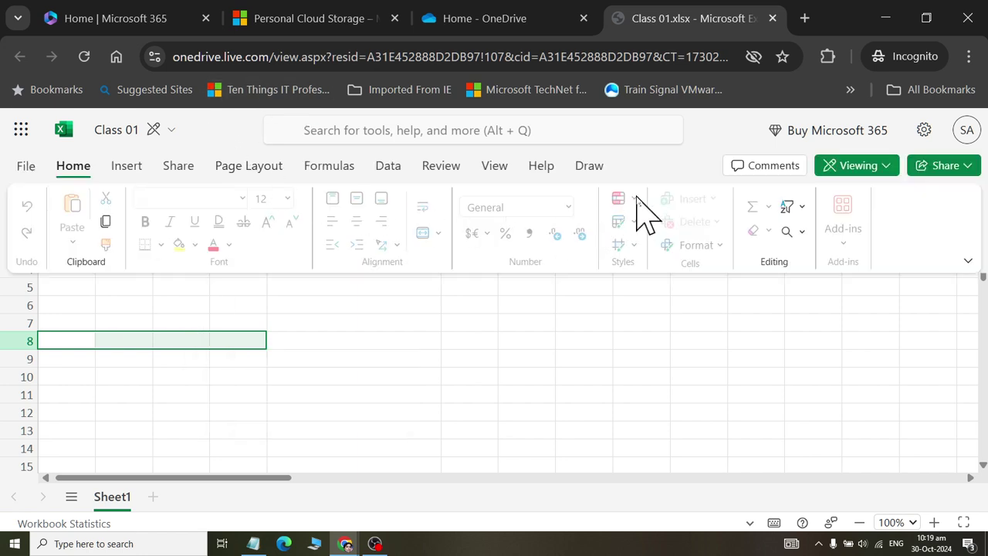
left_click(295, 339)
left_click(146, 358)
left_click(111, 341)
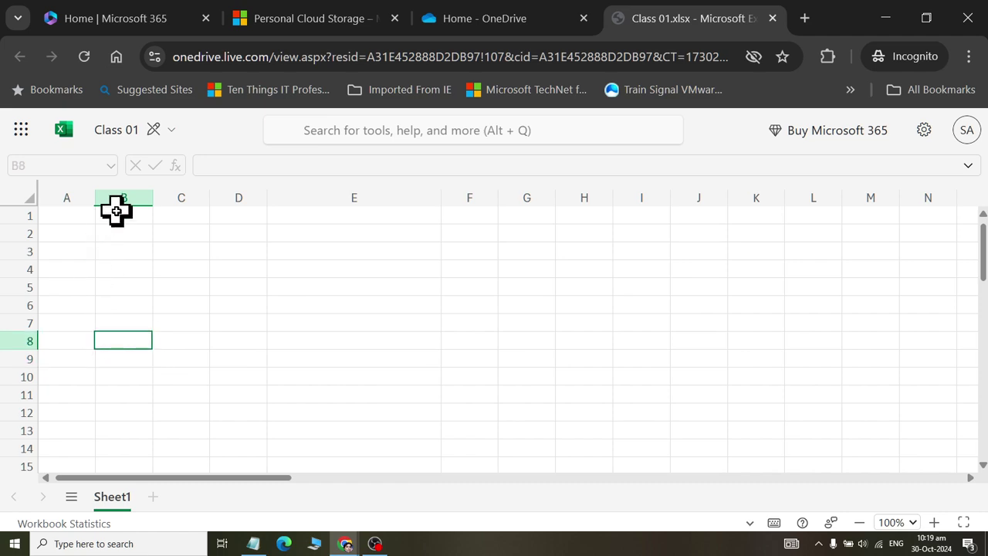
- Widen columns A, B and D, then return to cell A1
left_click_drag(96, 198, 152, 198)
left_click_drag(211, 198, 384, 198)
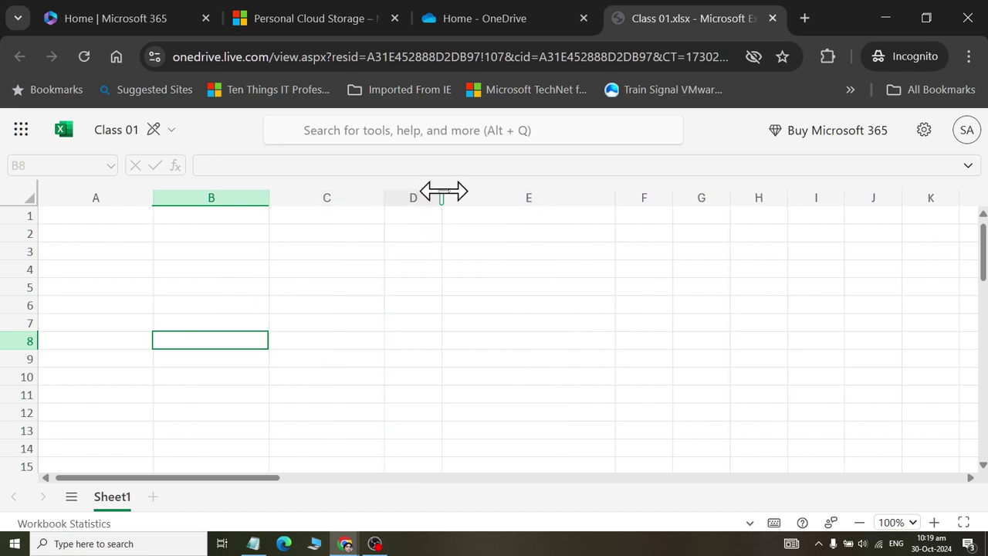
left_click_drag(442, 193, 533, 200)
scroll(503, 271, "down", 1)
scroll(504, 289, "up", 1)
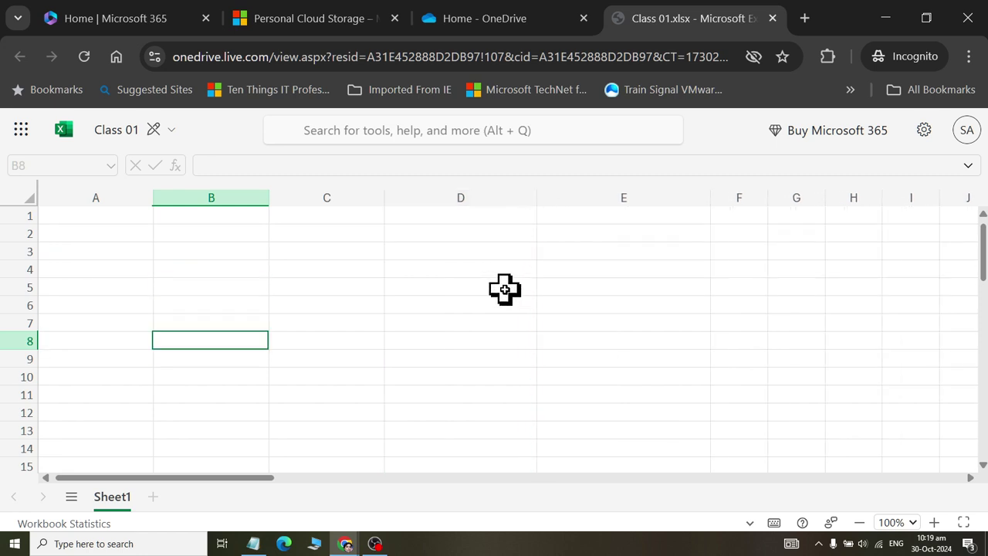
left_click(61, 214)
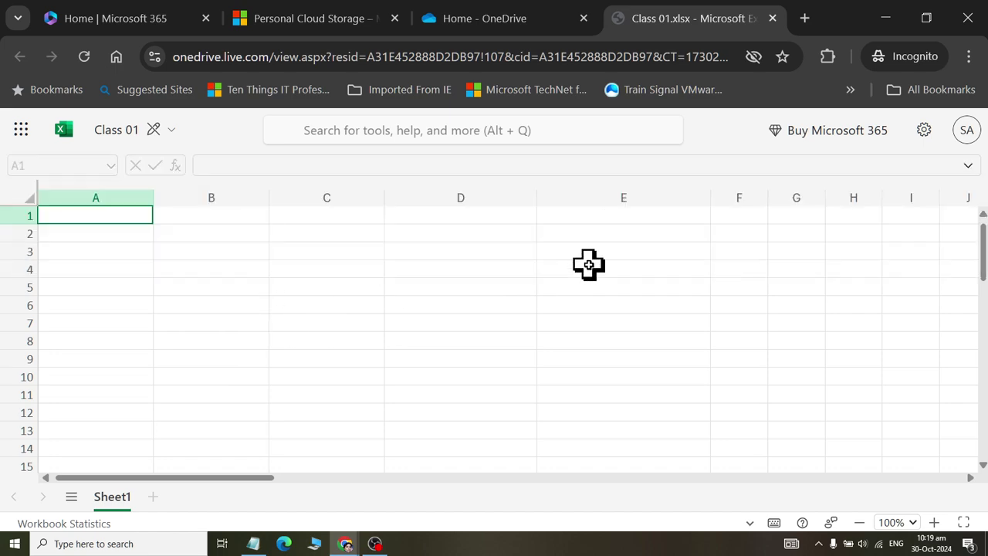
key("alt+Tab")
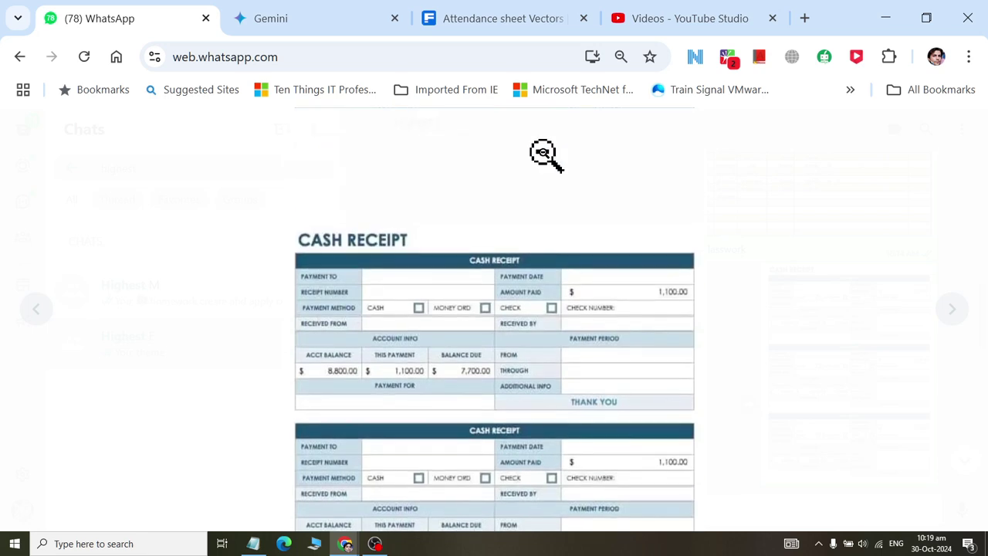
key("alt+Tab")
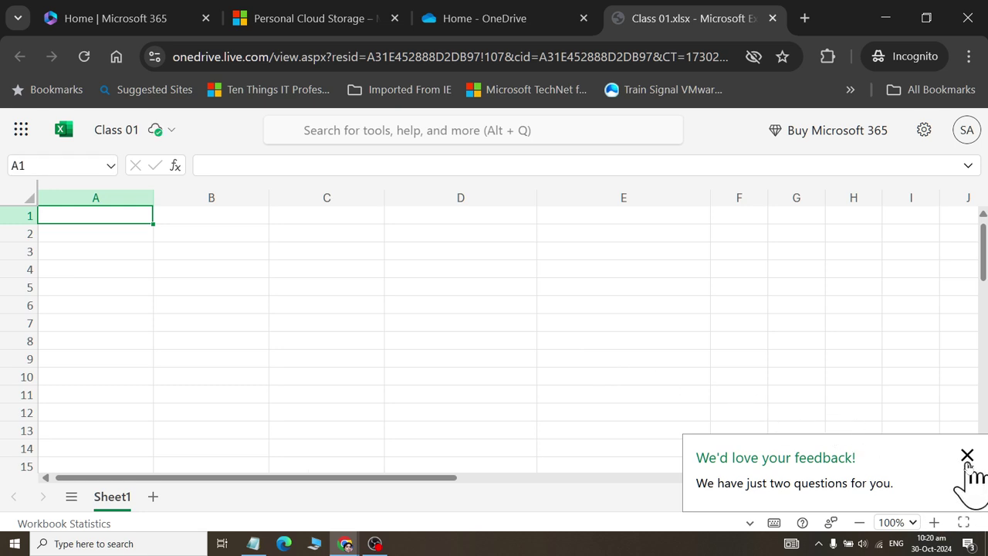
left_click(966, 456)
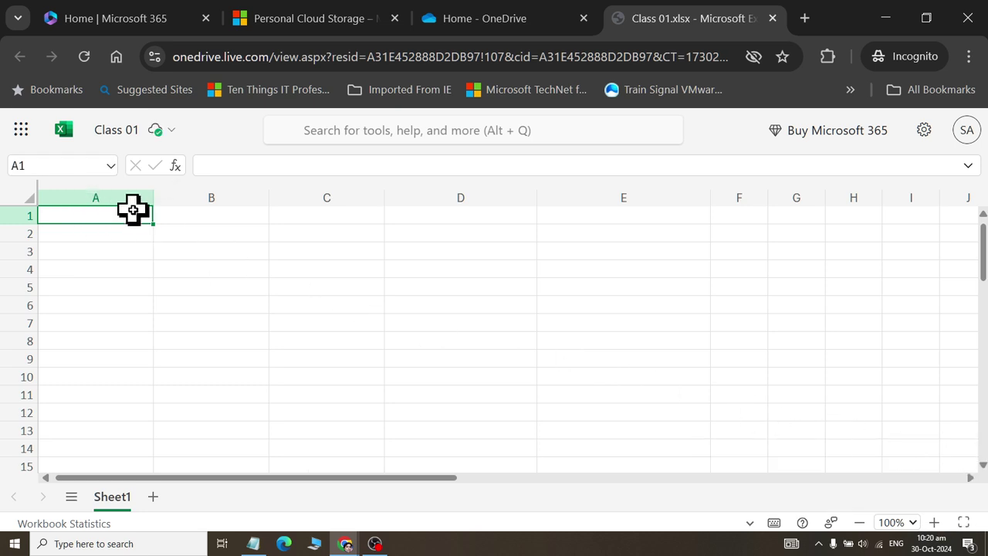
scroll(133, 209, "down", 4)
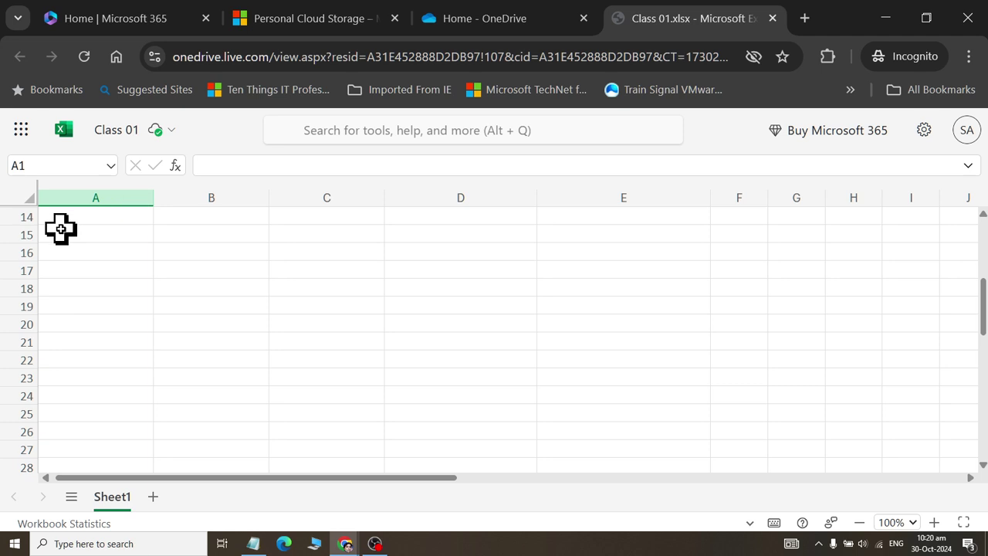
- Enter 'Cash Receipt' in A14 and merge and centre it across A14:E14
left_click(90, 216)
type("Cash")
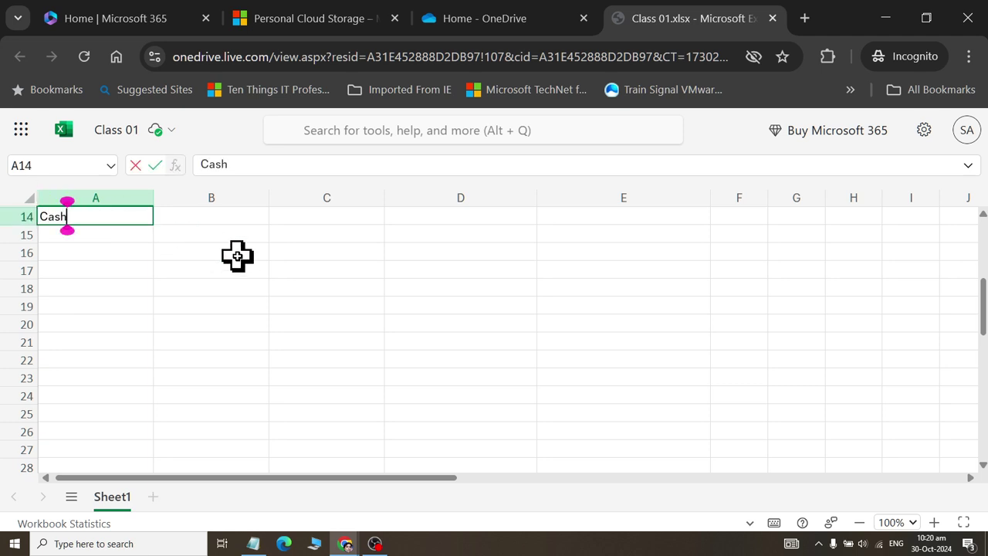
type(" Receipt")
key("Return")
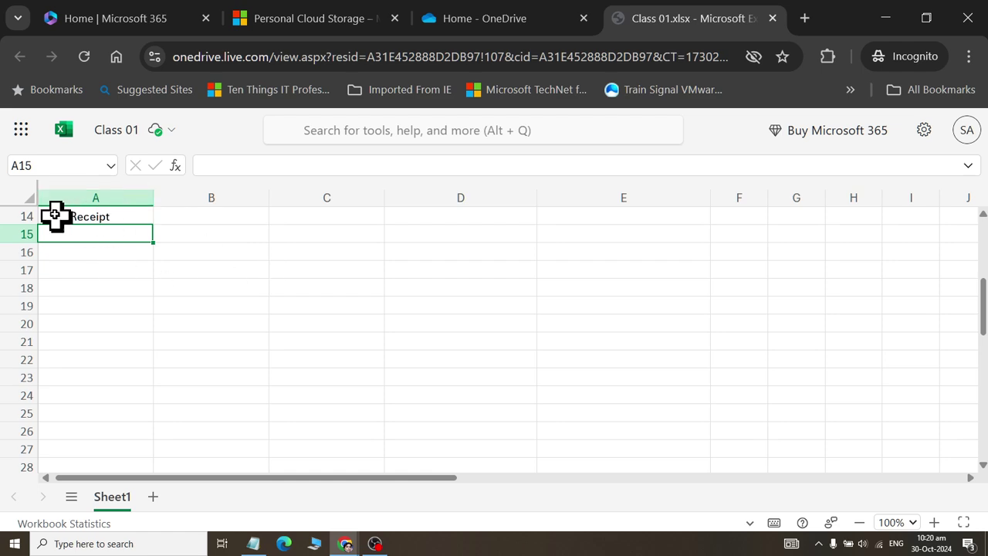
left_click_drag(54, 214, 586, 224)
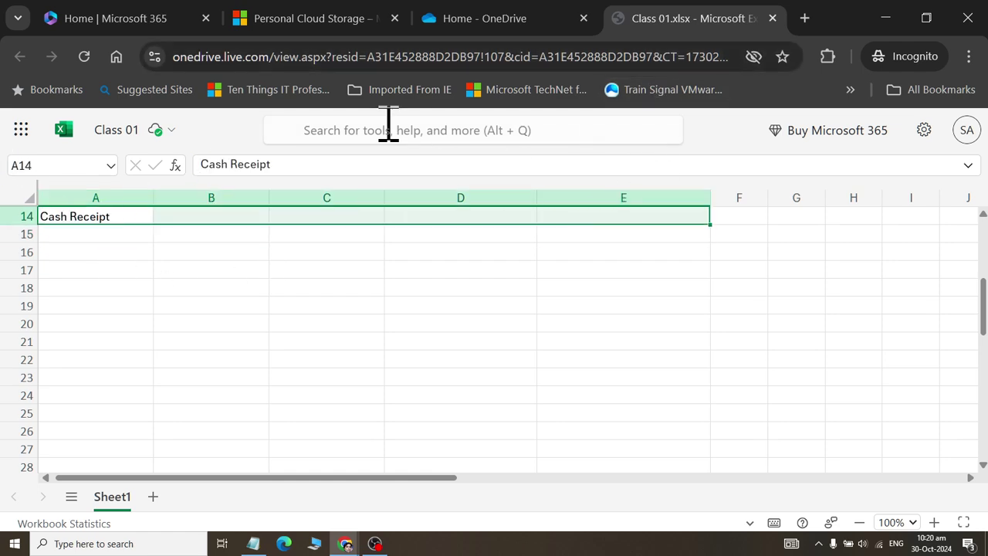
left_click(199, 146)
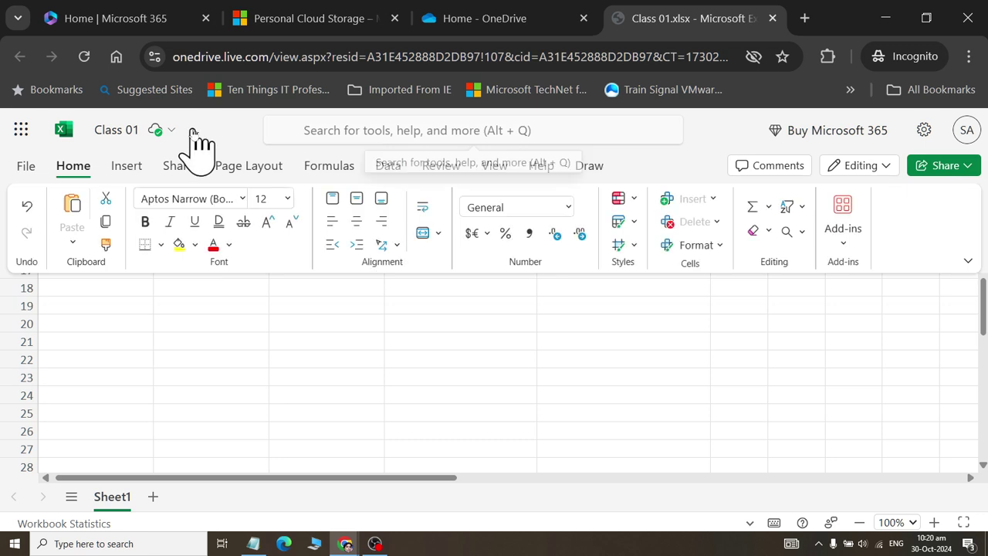
left_click(431, 234)
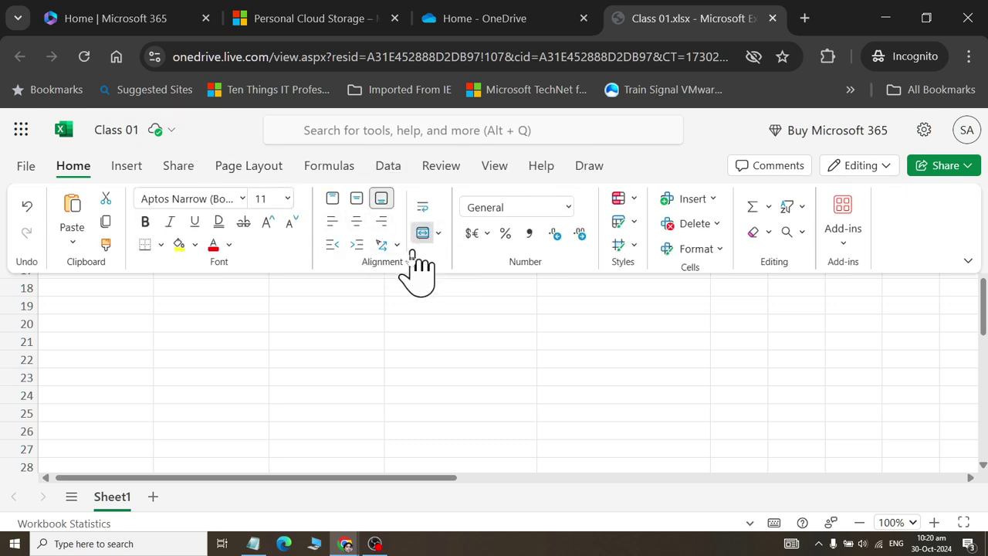
left_click(171, 309)
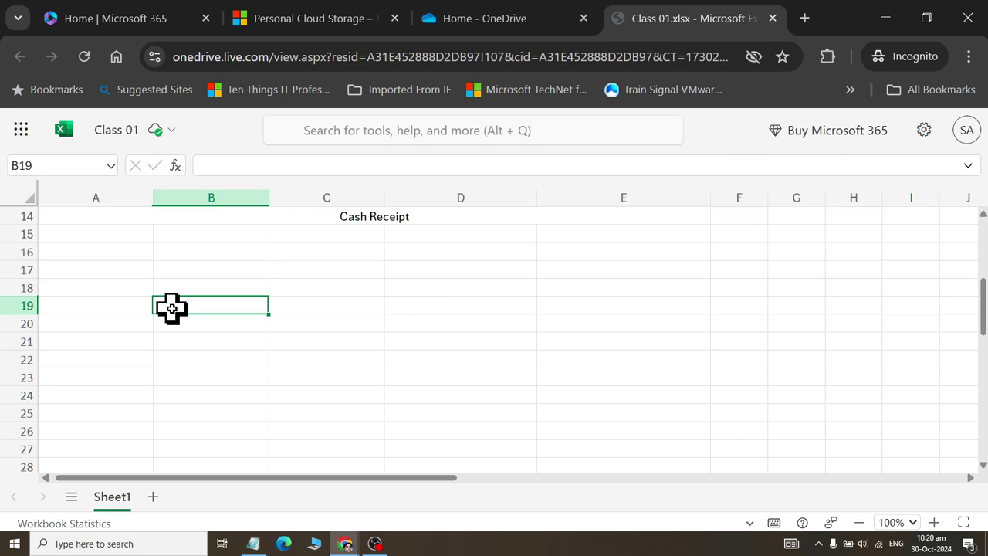
left_click(98, 233)
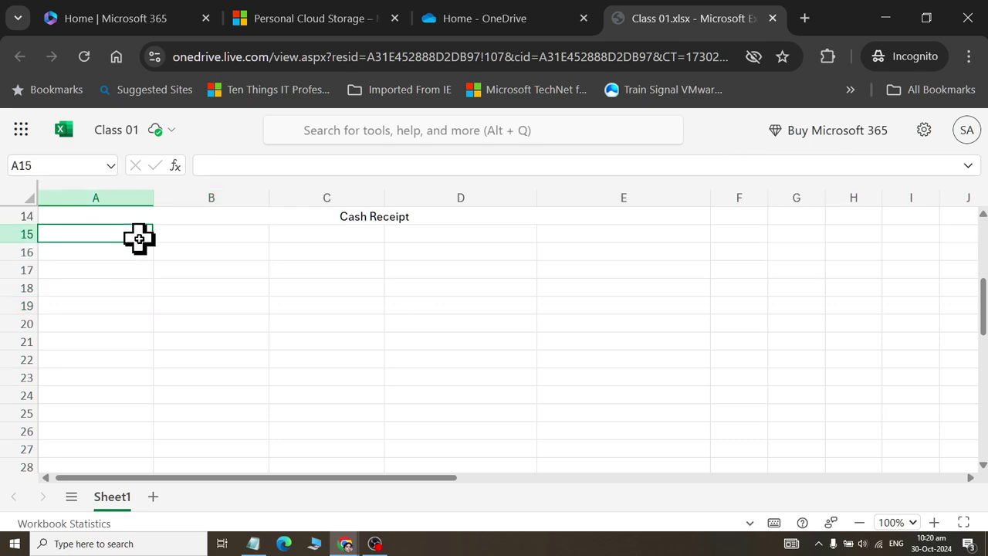
- Type the labels Payment ID in A15 and Receipt No in A16
key("alt+Tab")
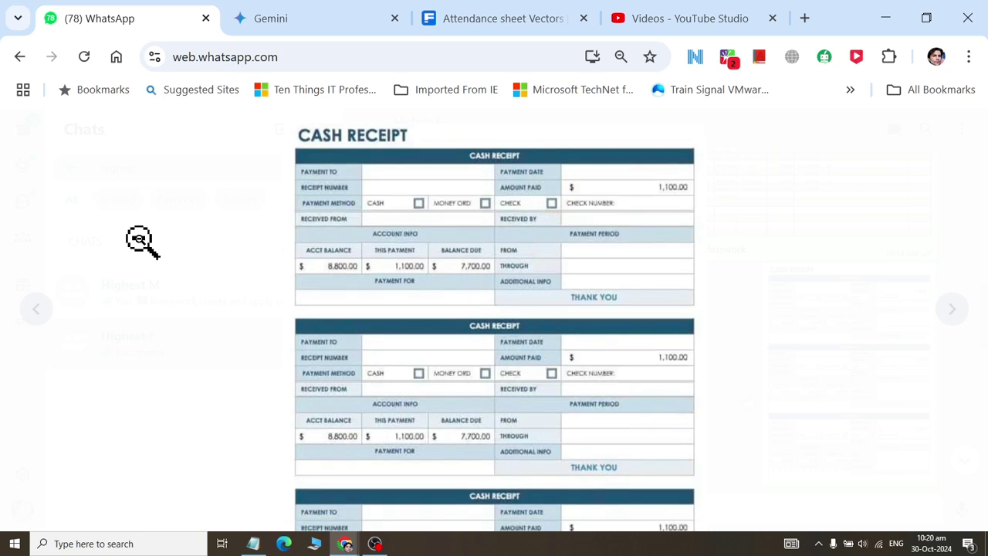
key("alt+Tab")
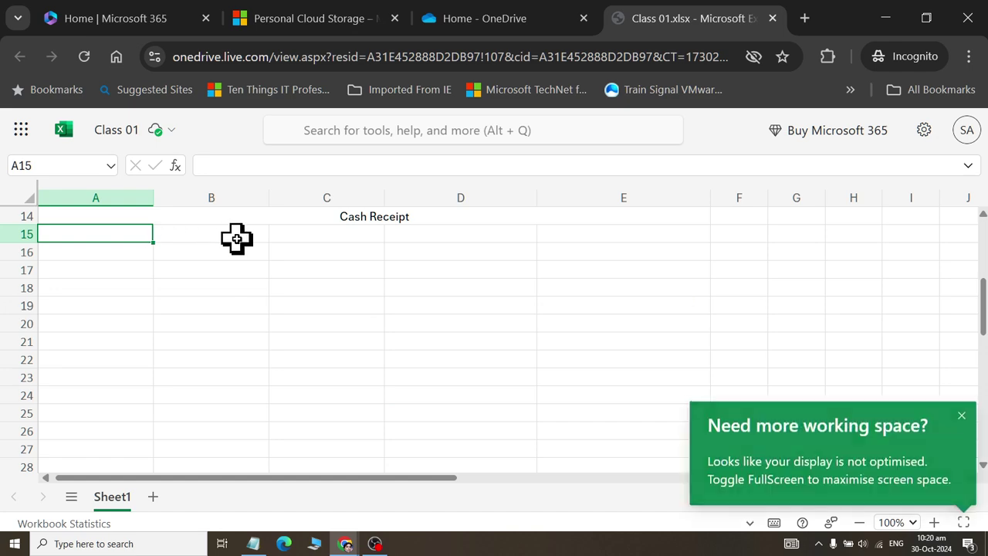
type("Payment")
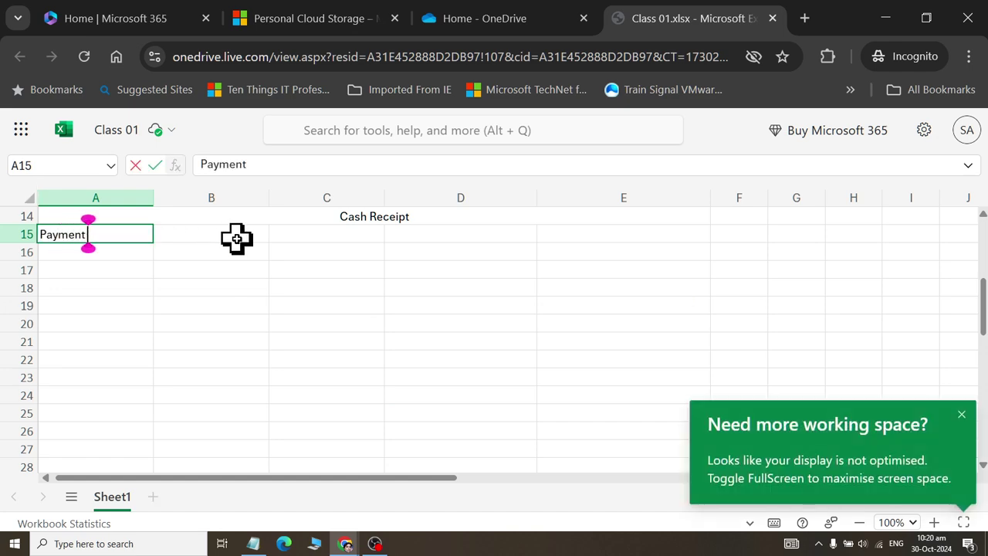
type(" ID")
key("Return")
type("Rece")
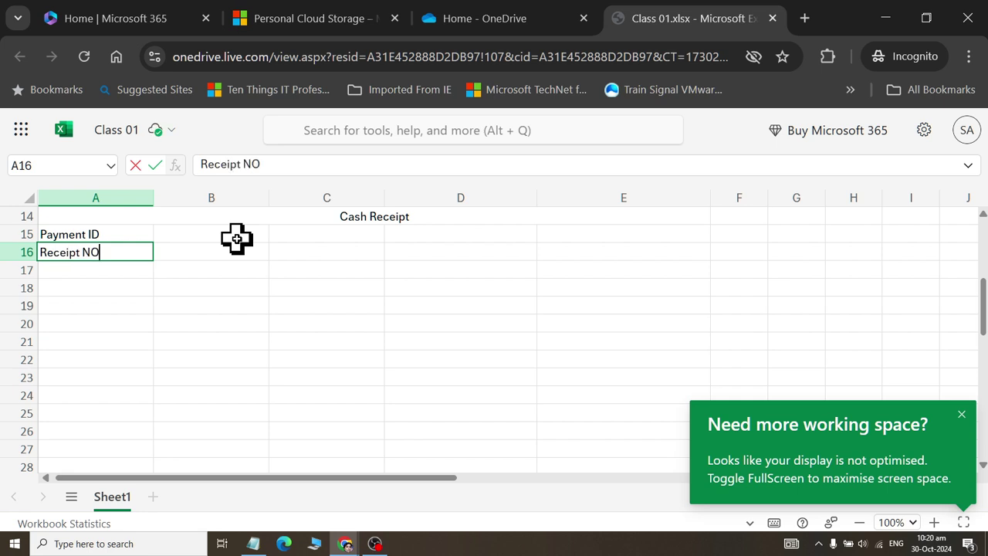
type("ipt No")
key("Return")
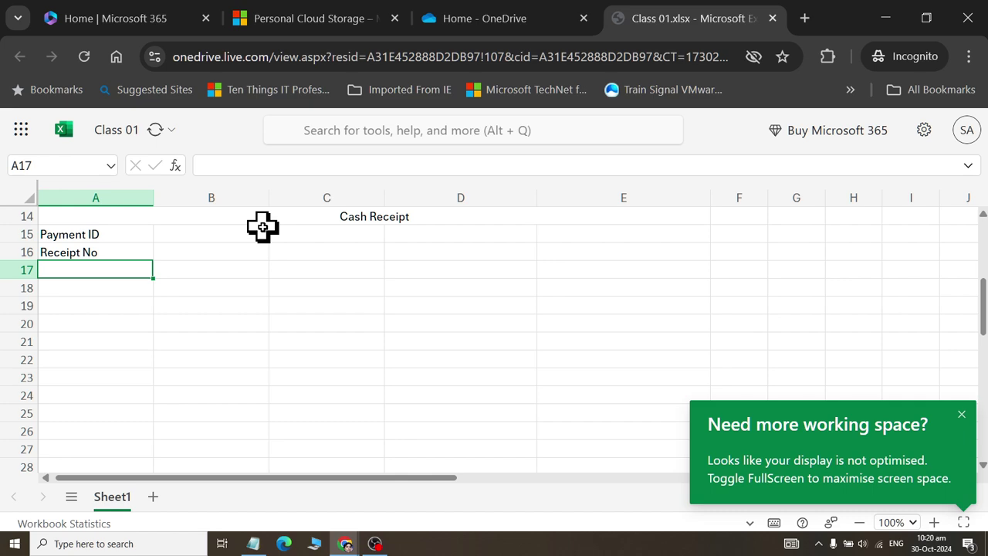
- Type the labels Payment Date in C15 and Amount in C16
key("alt+Tab")
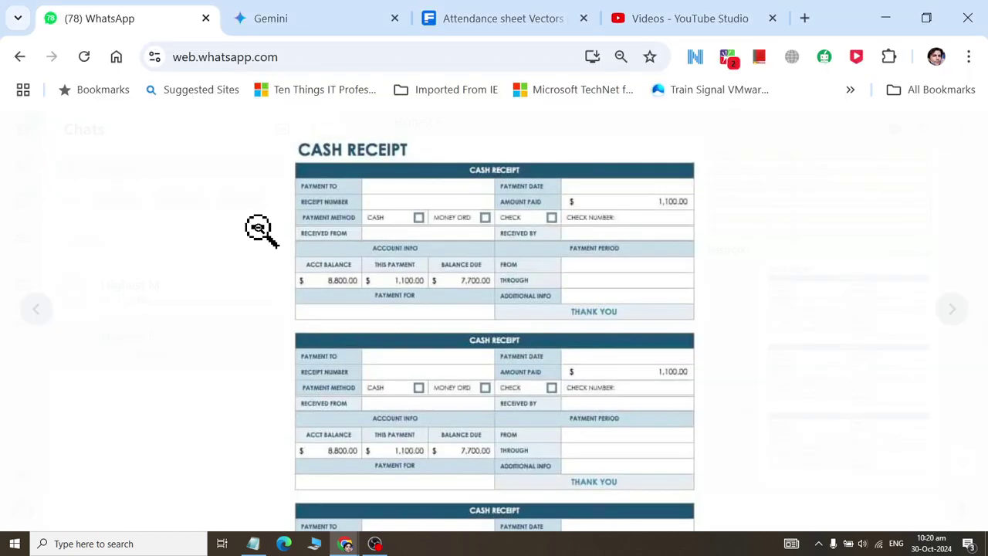
key("alt+Tab")
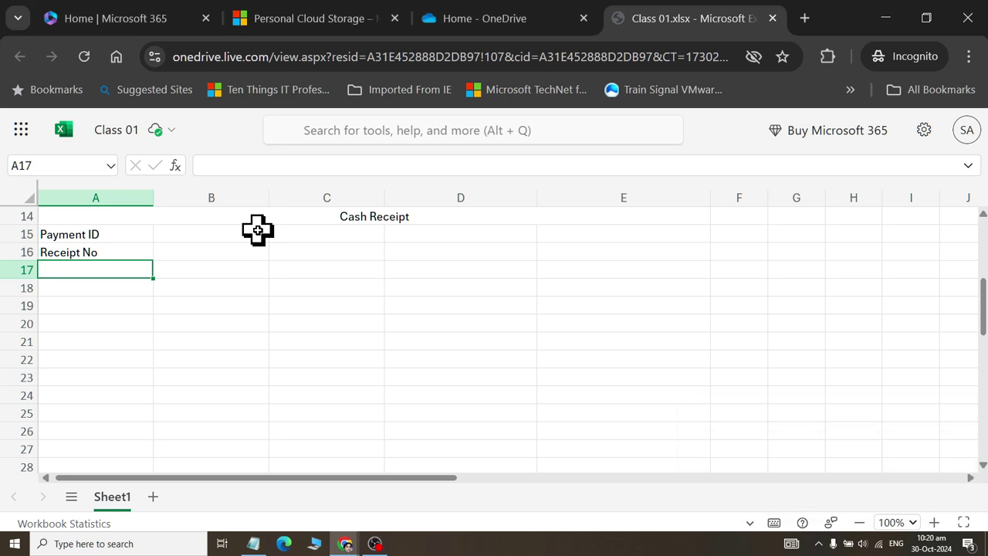
key("Right")
key("Right")
key("Up")
key("Up")
type("Pay")
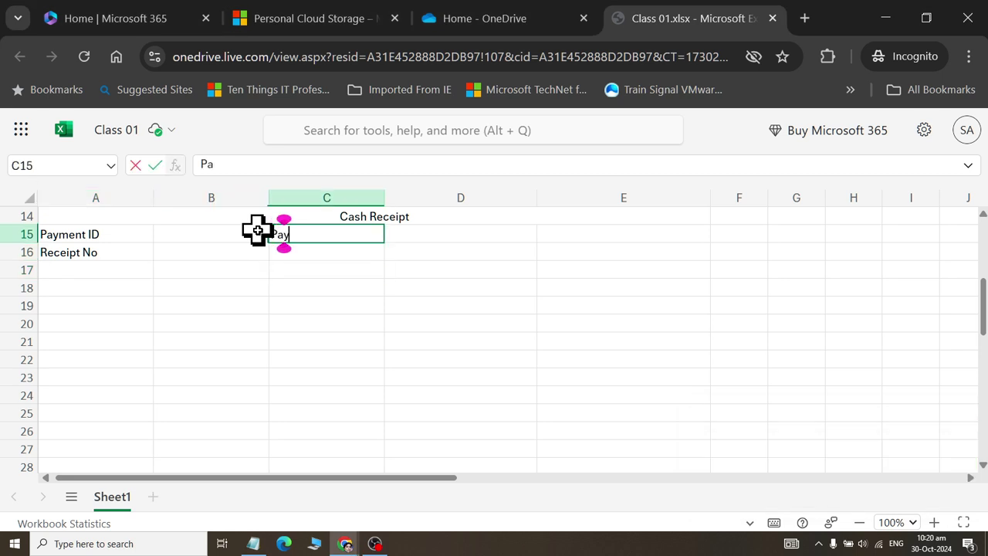
type("ment Date")
key("Return")
type("Amount")
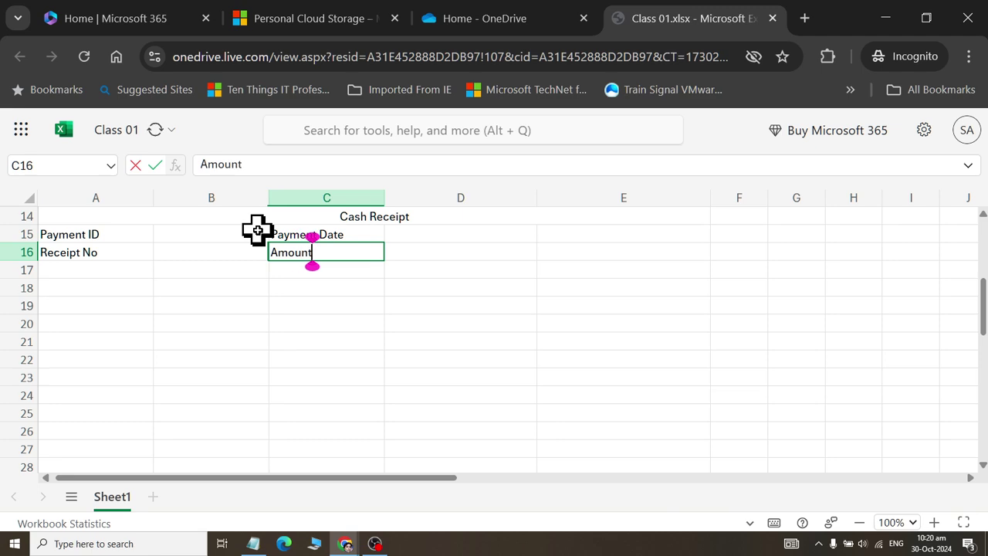
key("Tab")
key("alt+Tab")
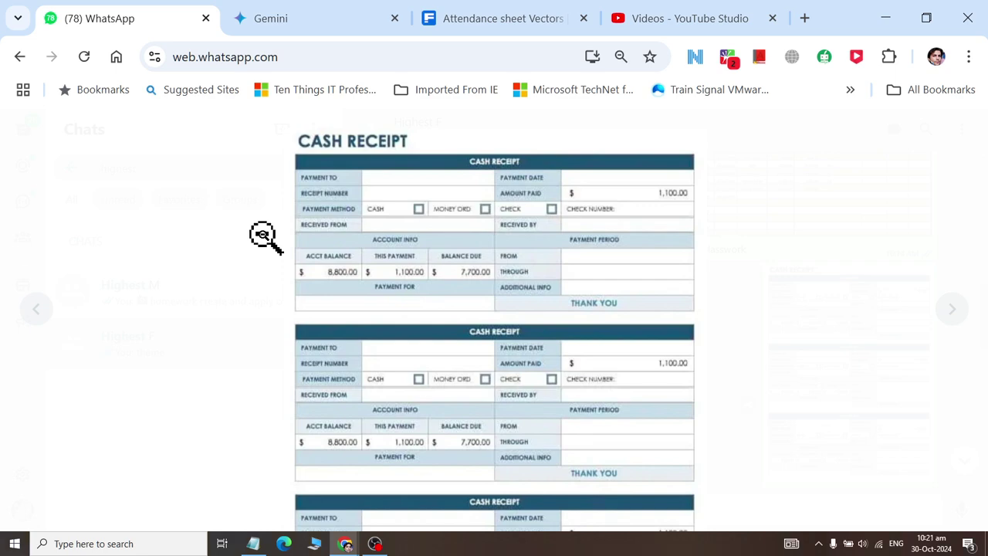
- Enter Payment Method in A17 and Money in C17
key("alt+Tab")
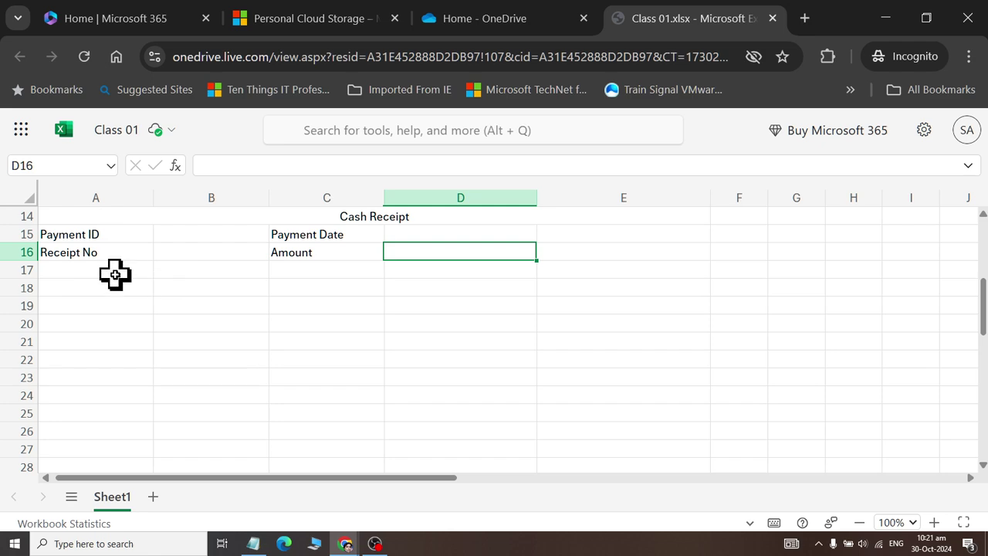
left_click(111, 274)
type("Payment M")
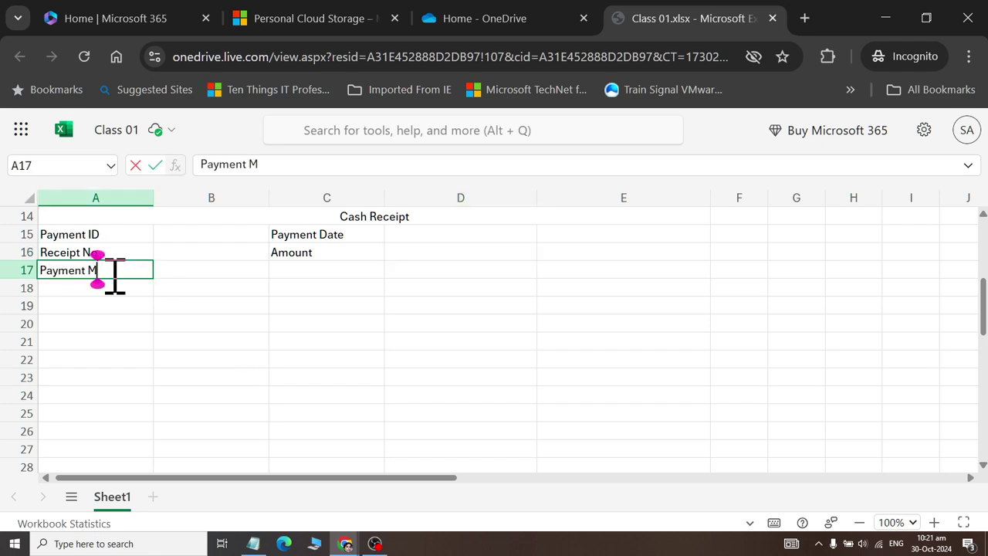
type("ethod")
key("Tab")
key("alt+Tab")
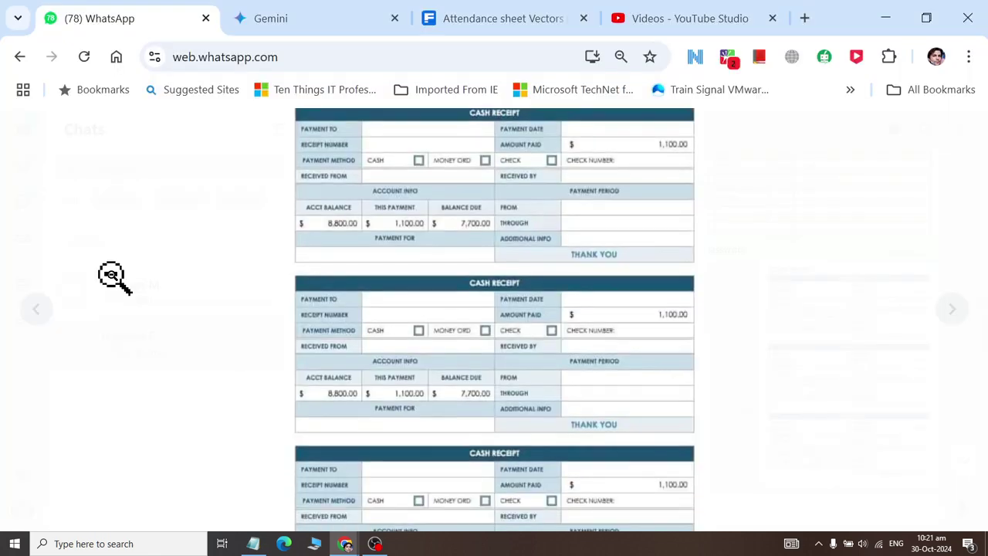
key("alt+Tab")
left_click(293, 269)
type("Mon")
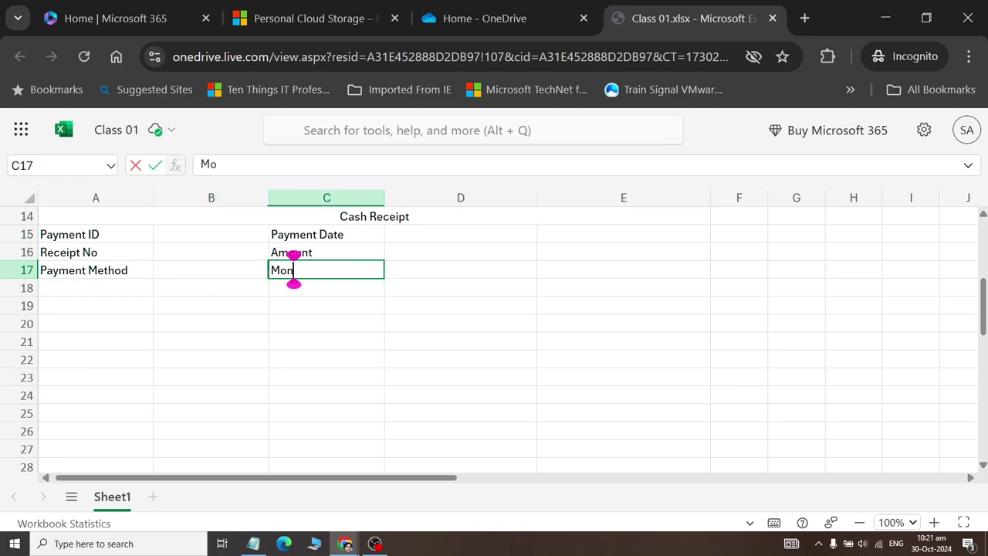
type("ey")
key("Tab")
- Enter Check in D17 and begin typing Check number in E17
key("alt+Tab")
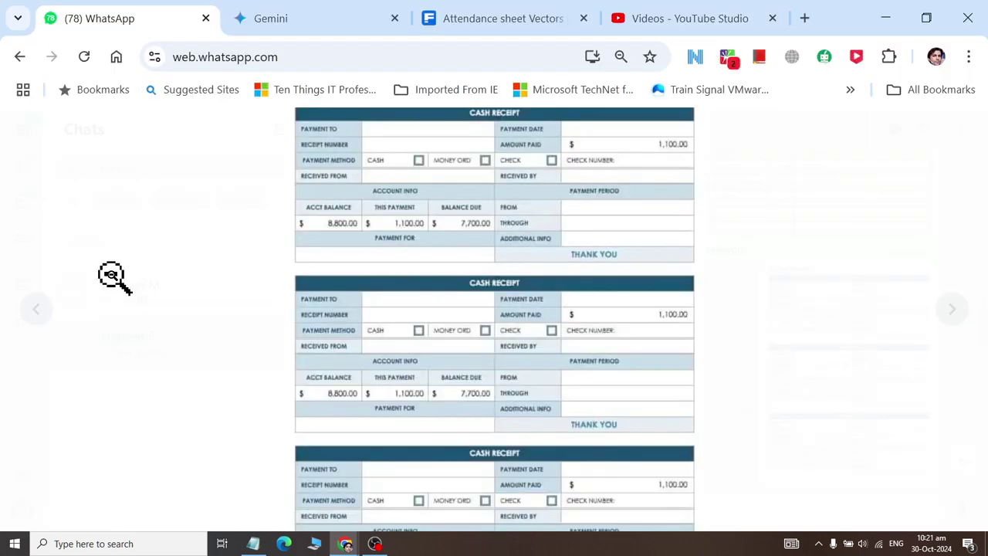
key("alt+Tab")
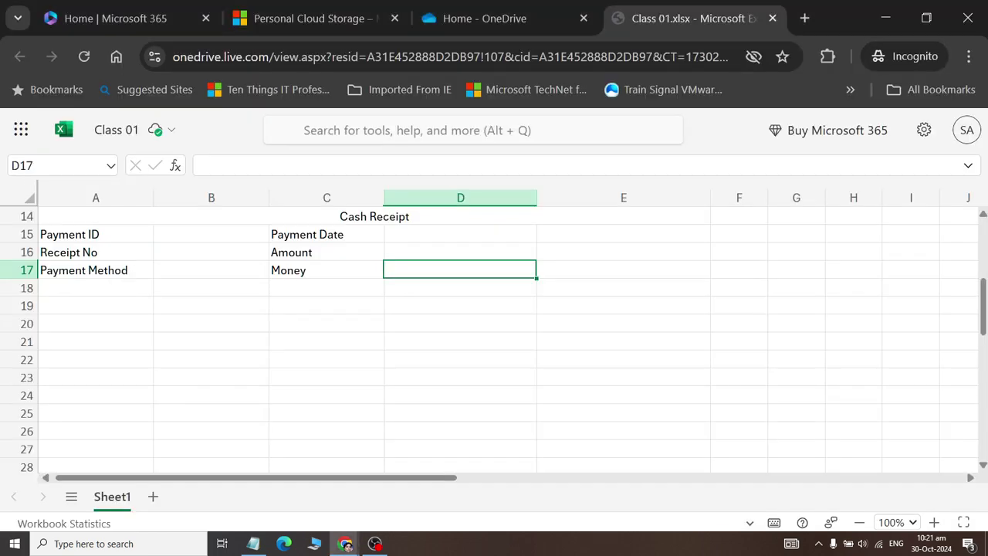
key("alt+Tab")
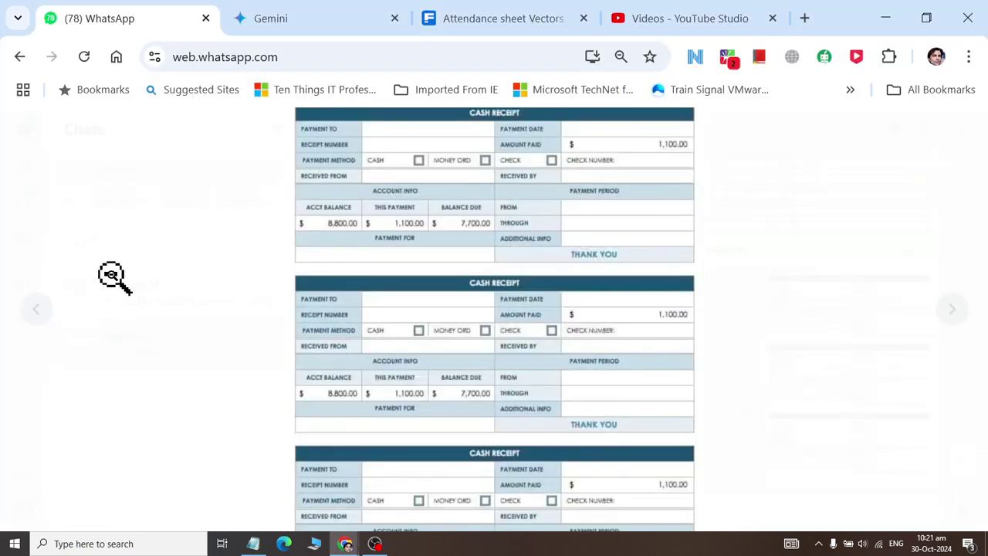
key("alt+Tab")
type("C")
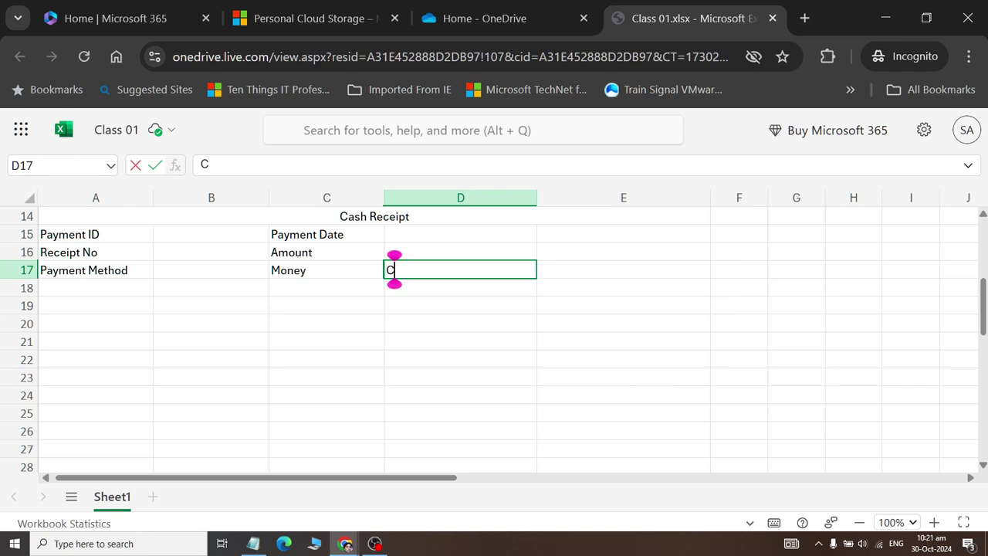
type("heck")
key("Tab")
type("Ch")
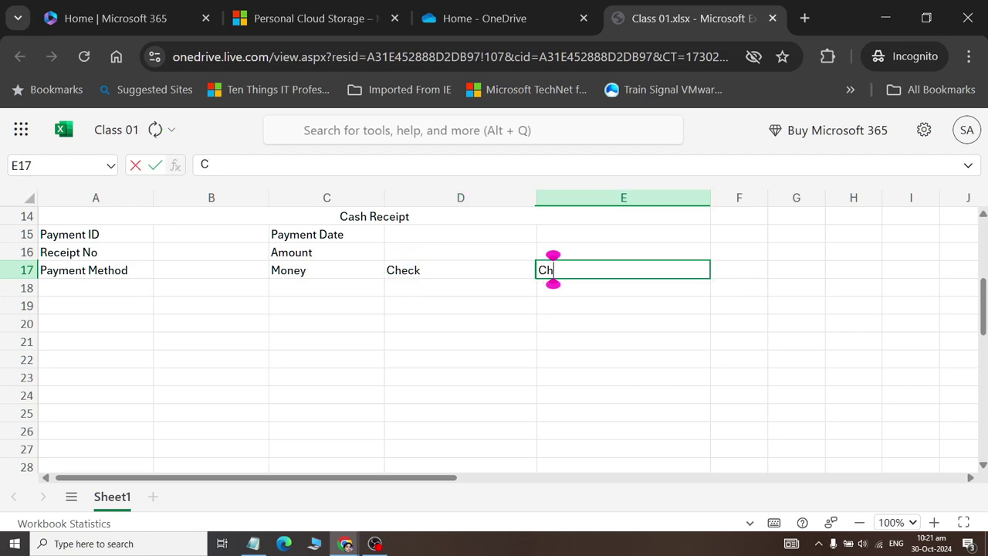
type("eck number")
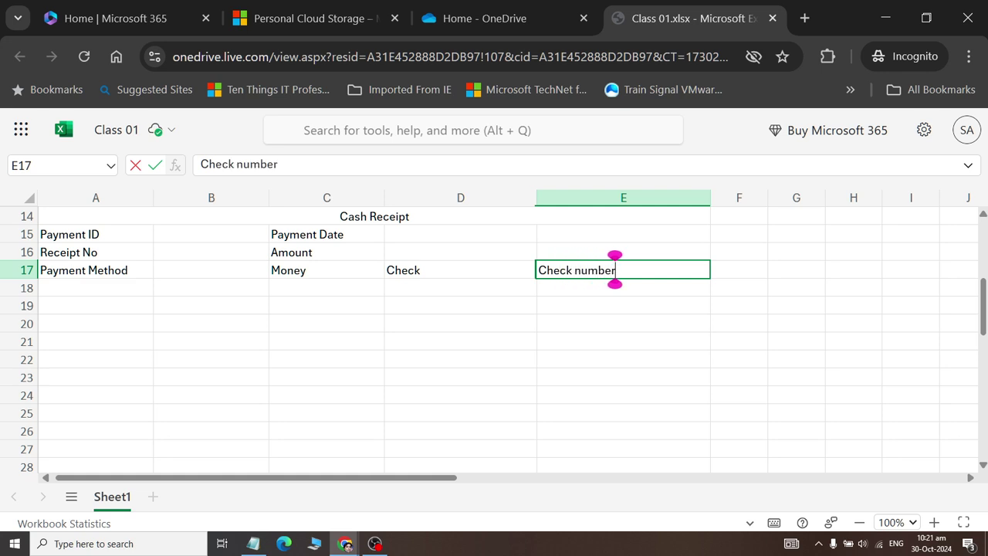
- Commit Check number in E17 and make the Cash Receipt heading row taller
key("Return")
left_click(73, 217)
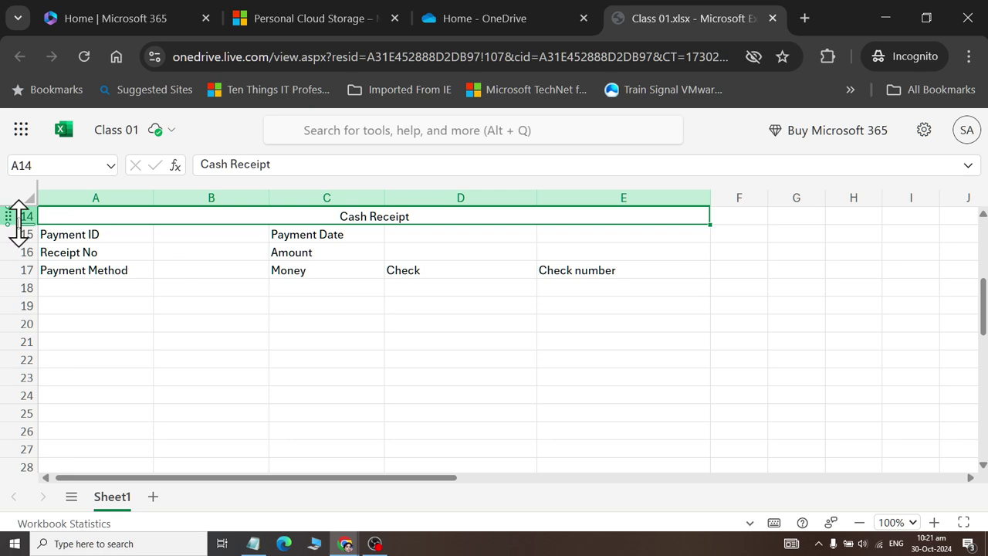
left_click_drag(19, 224, 18, 250)
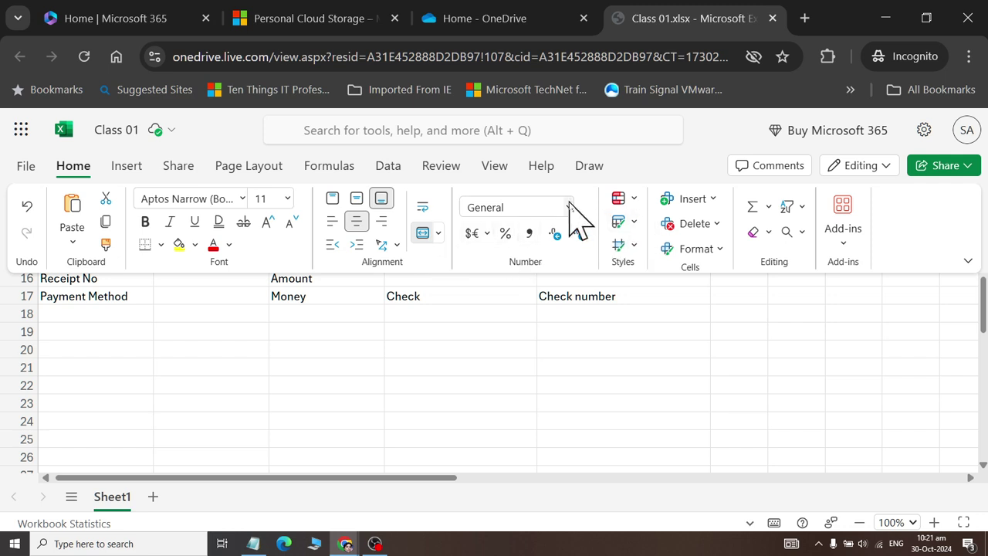
- Apply the Title cell style to the Cash Receipt heading
left_click(569, 207)
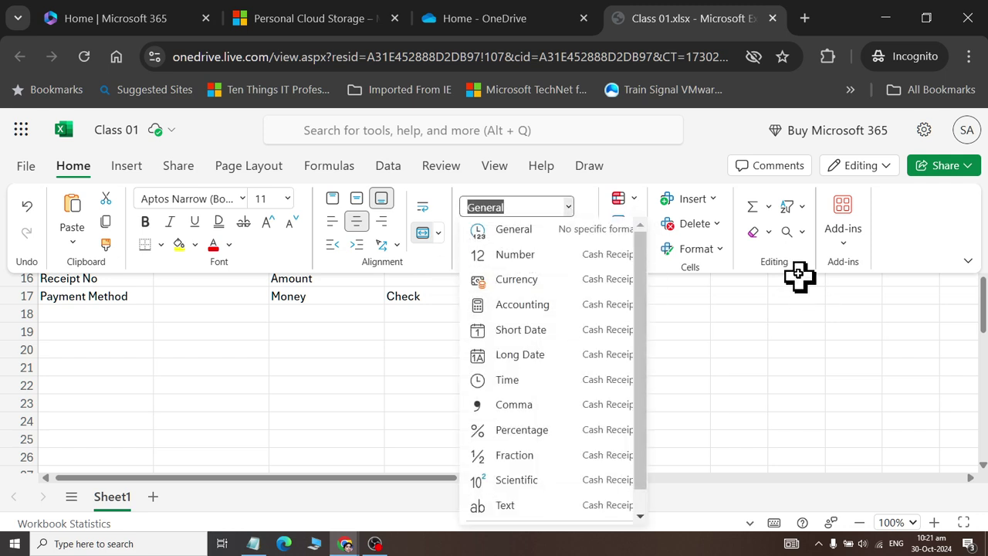
left_click(748, 266)
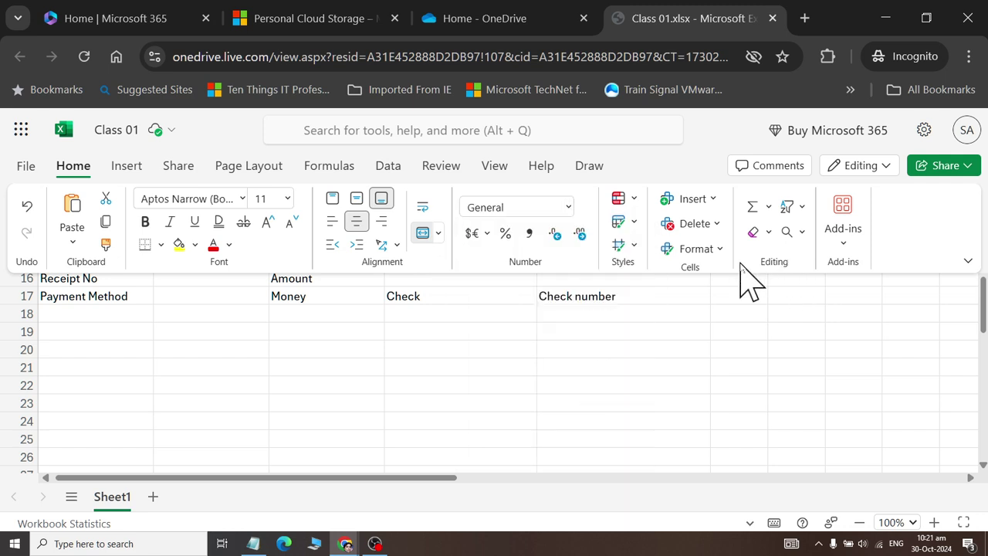
left_click(635, 246)
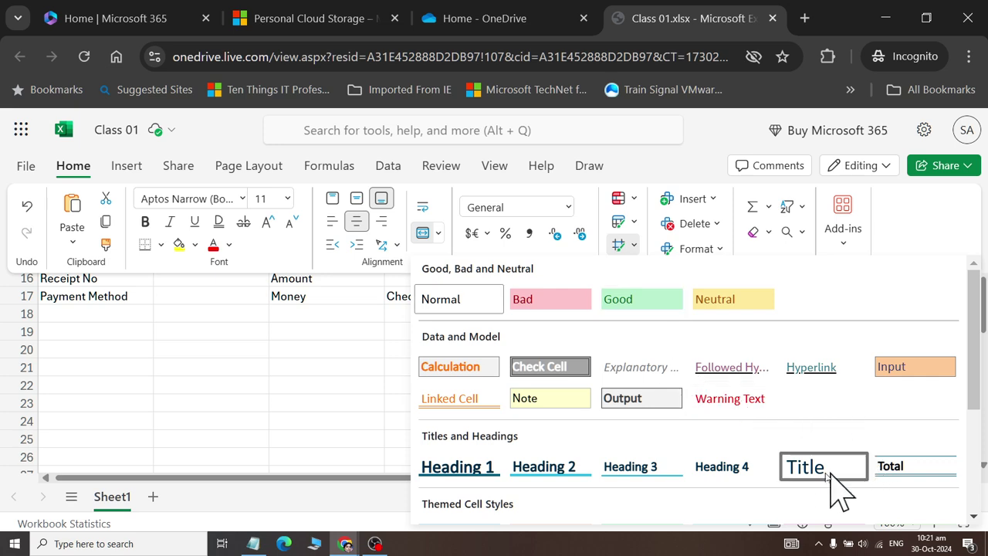
left_click(833, 478)
- Delete empty rows 1–13 above the Cash Receipt form
left_click(342, 344)
scroll(347, 328, "up", 5)
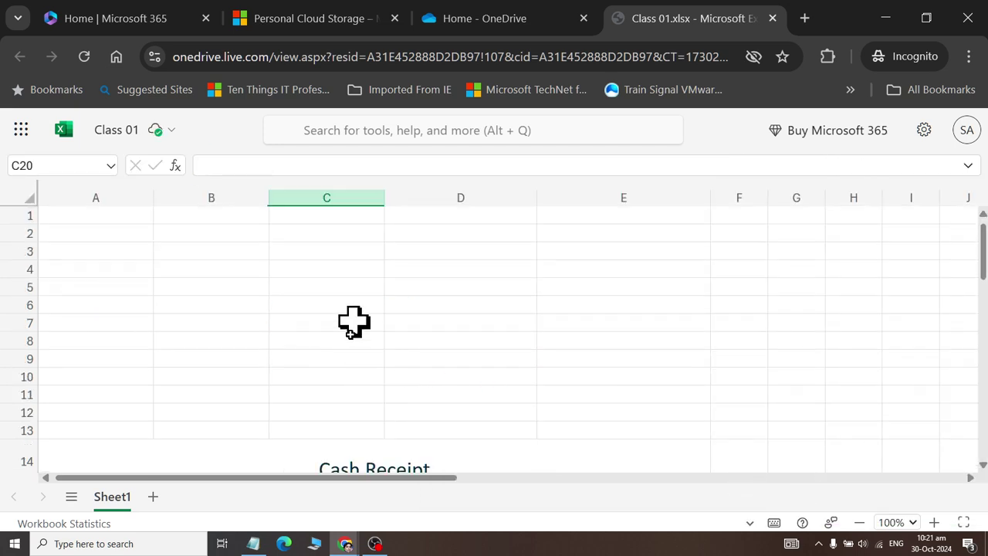
scroll(311, 388, "down", 3)
scroll(319, 357, "up", 3)
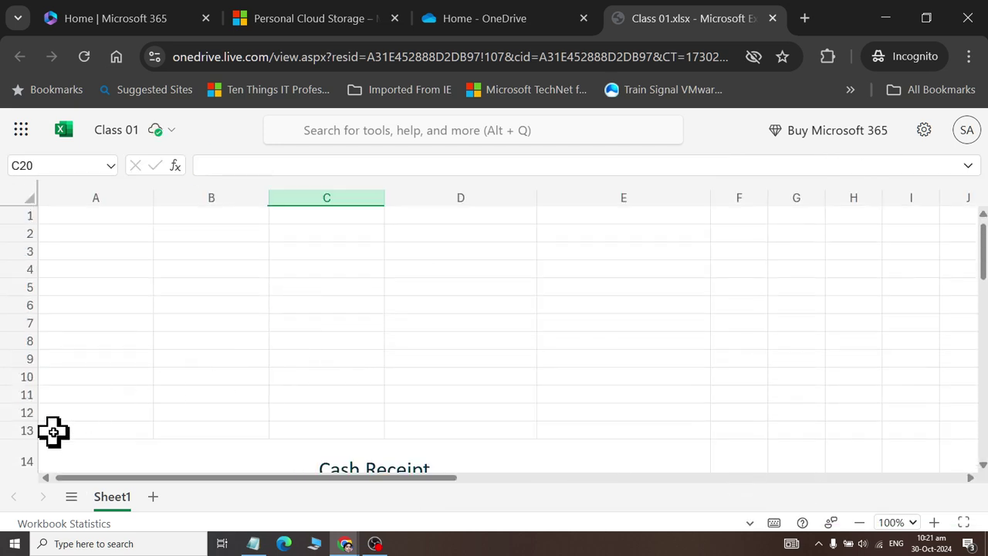
left_click_drag(53, 431, 55, 226)
right_click(74, 234)
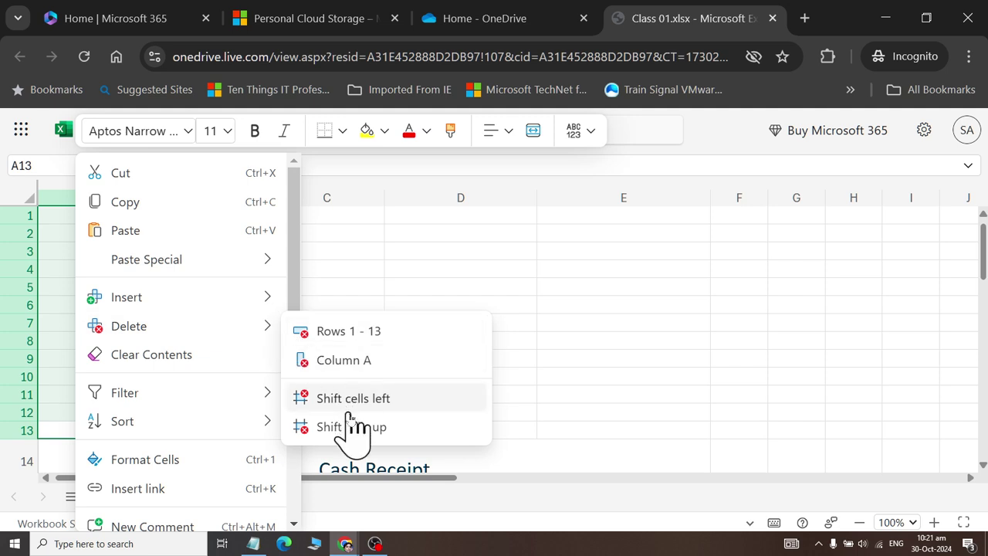
left_click(369, 331)
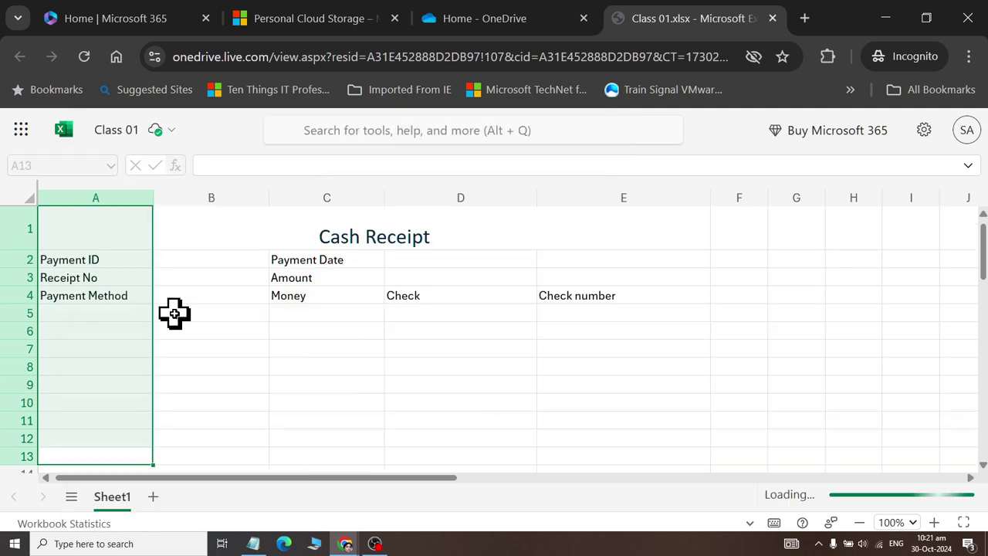
- Select the form's field cells A2 to E4
left_click(284, 301)
left_click_drag(83, 262, 641, 298)
mouse_move(258, 143)
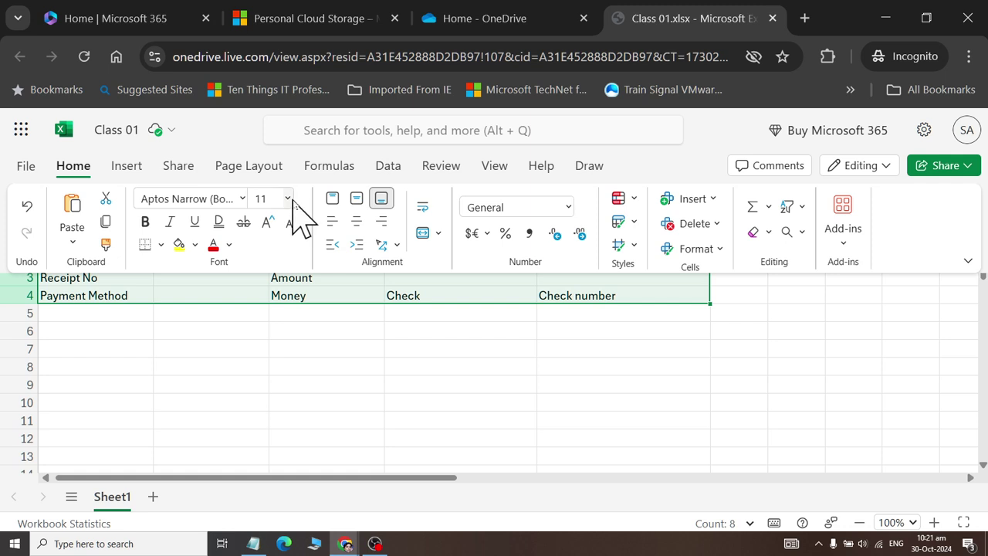
- Increase the form fields' font size to 14 pt
left_click(268, 225)
left_click(268, 226)
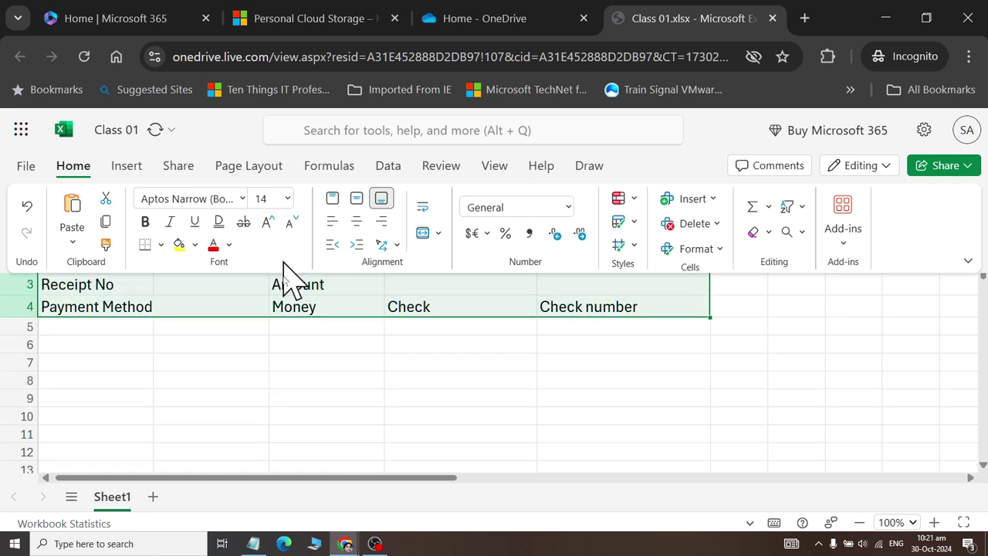
left_click(235, 361)
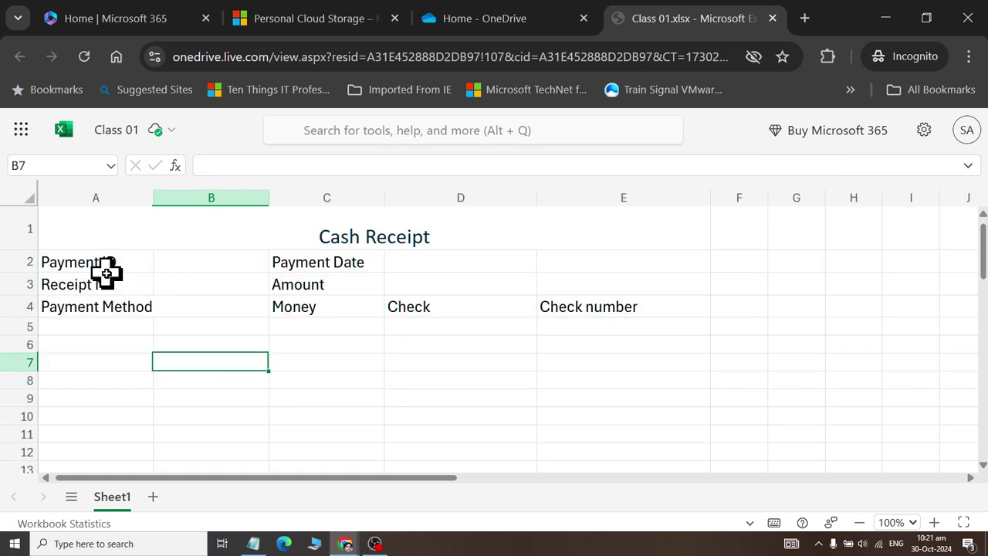
- Give cells A2:E4 All Borders plus an outside border style
left_click_drag(106, 266, 648, 304)
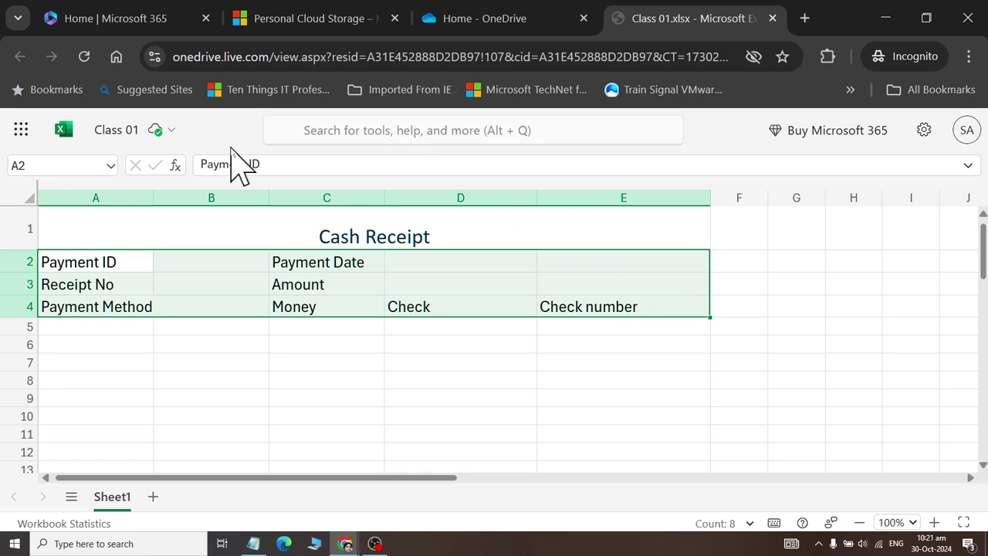
mouse_move(220, 159)
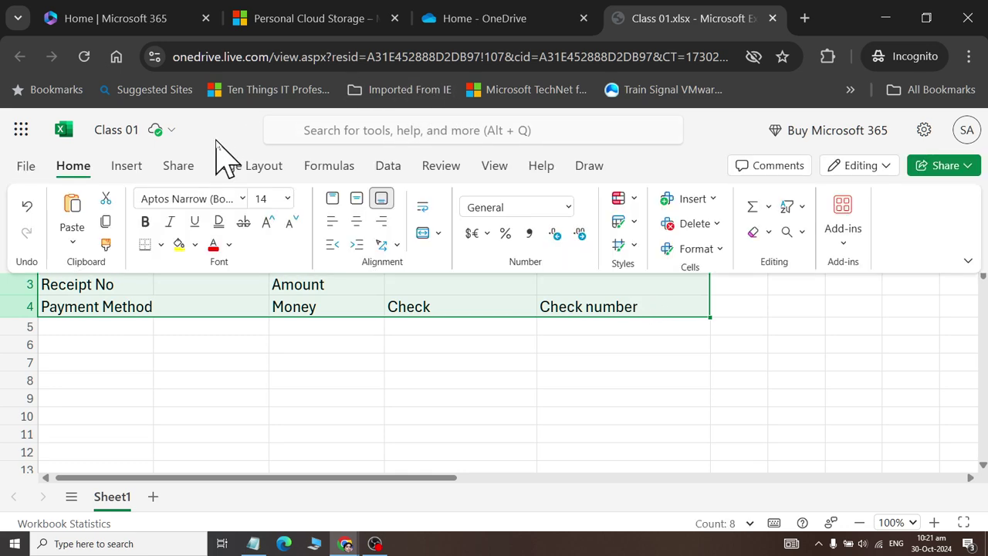
left_click(160, 244)
left_click(153, 313)
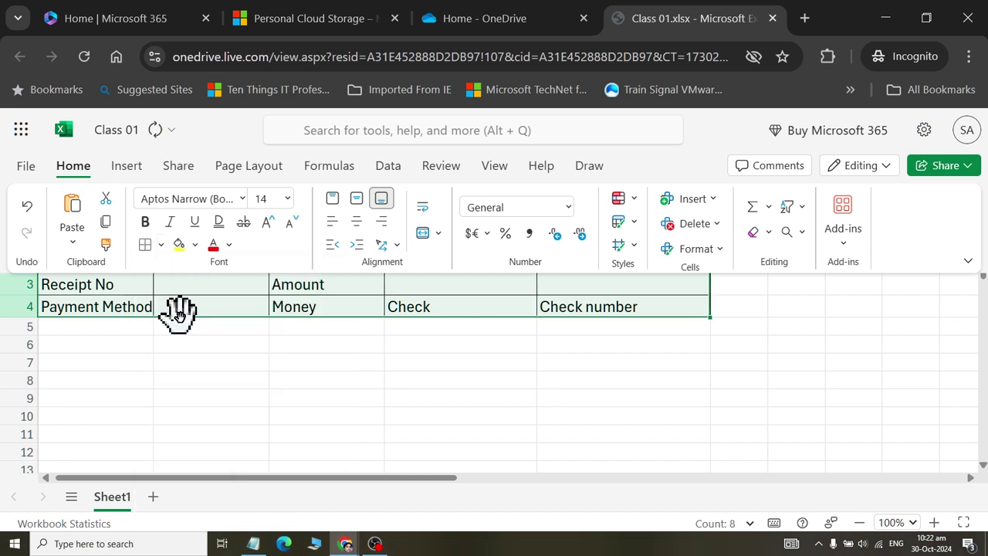
left_click(160, 244)
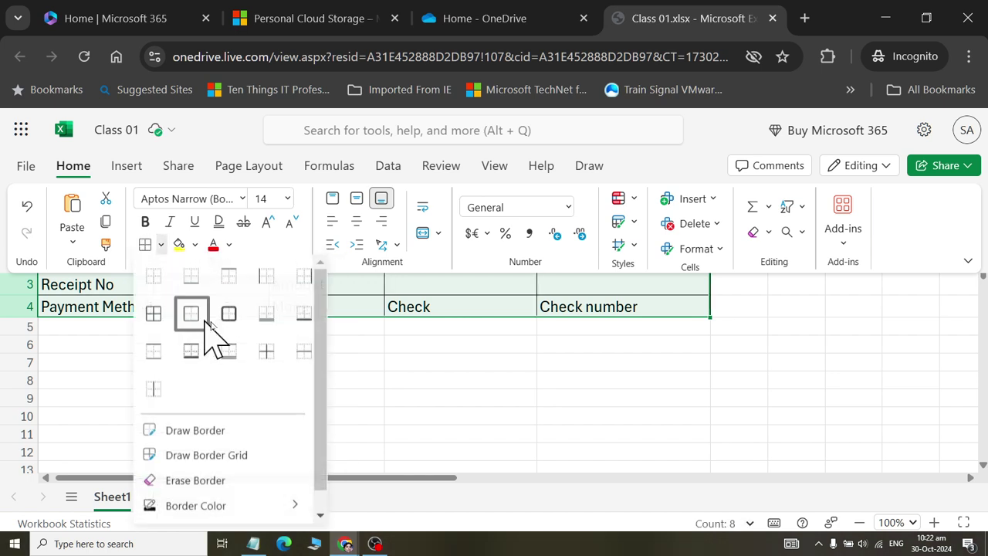
left_click(230, 333)
left_click(339, 303)
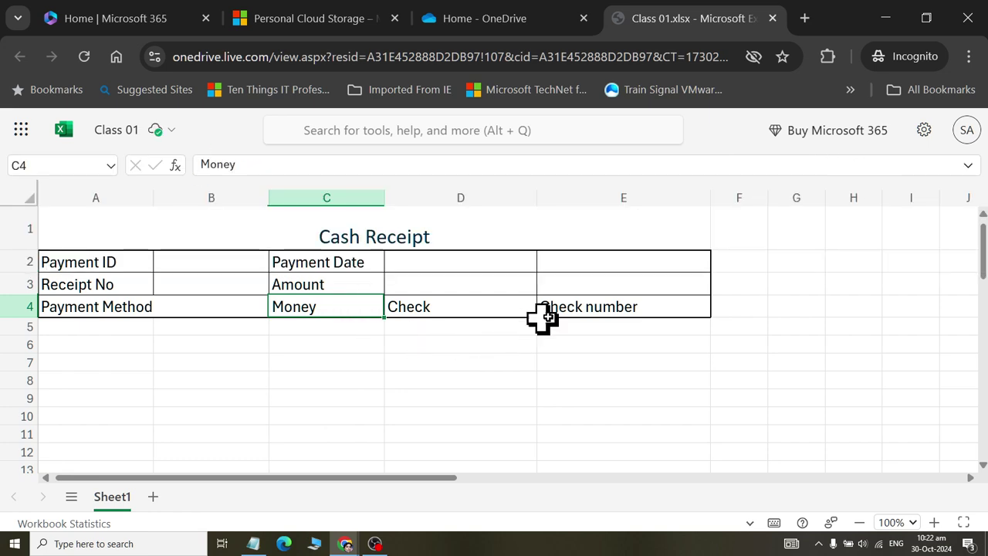
- Expand the full ribbon and check the workbook's file name details
left_click(106, 177)
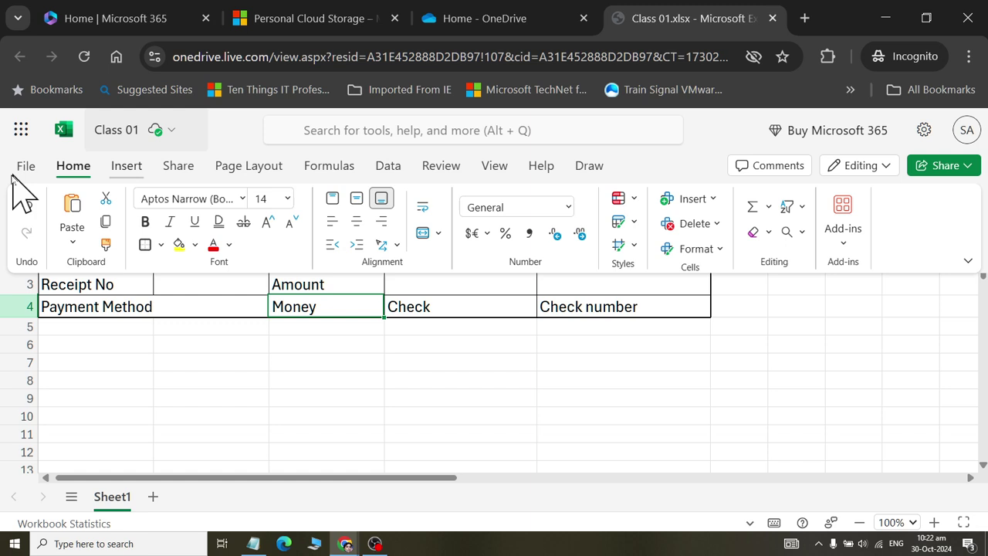
left_click(154, 131)
left_click(494, 396)
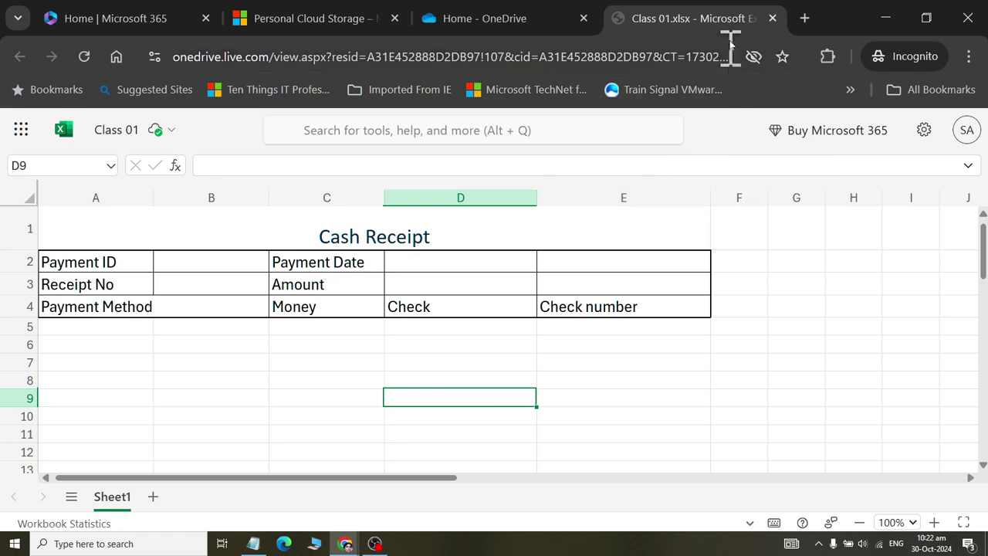
- Close the Class 01 workbook and extra OneDrive tabs, returning to the Microsoft 365 home page
left_click(772, 18)
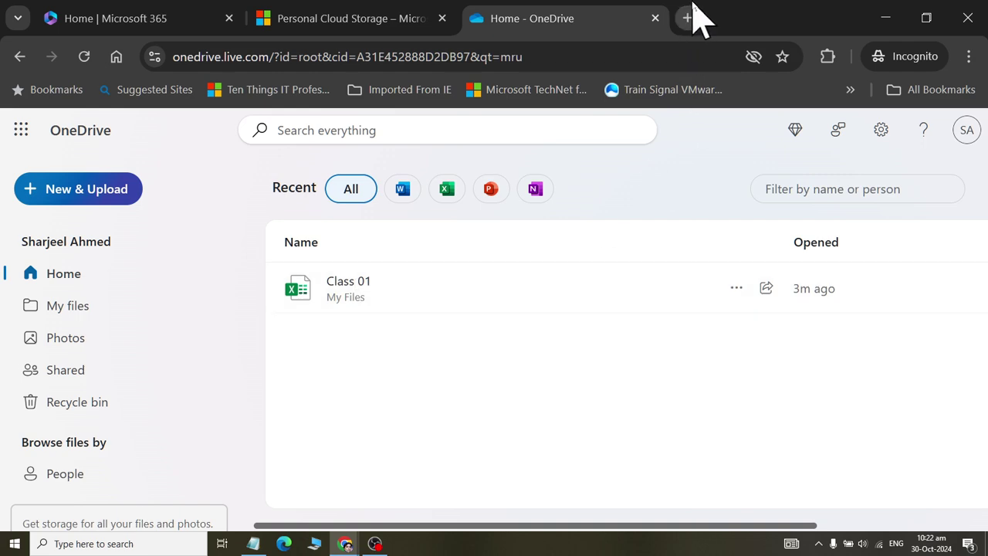
left_click(655, 18)
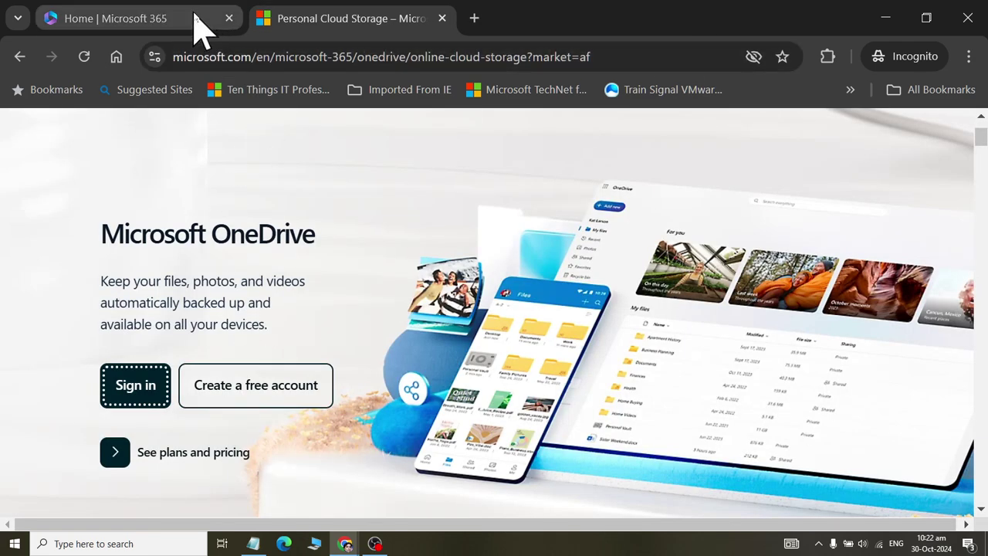
left_click(100, 23)
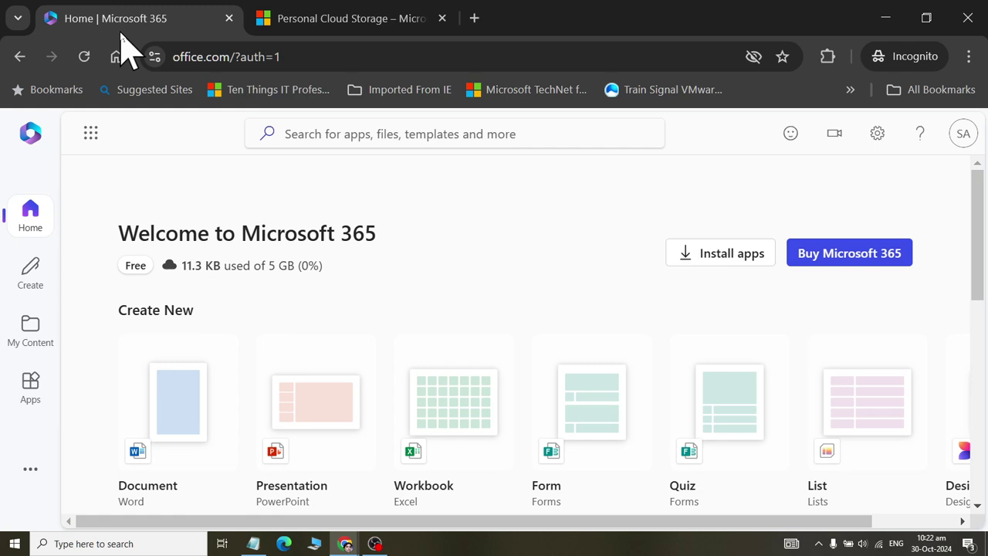
scroll(262, 224, "down", 3)
scroll(277, 251, "up", 3)
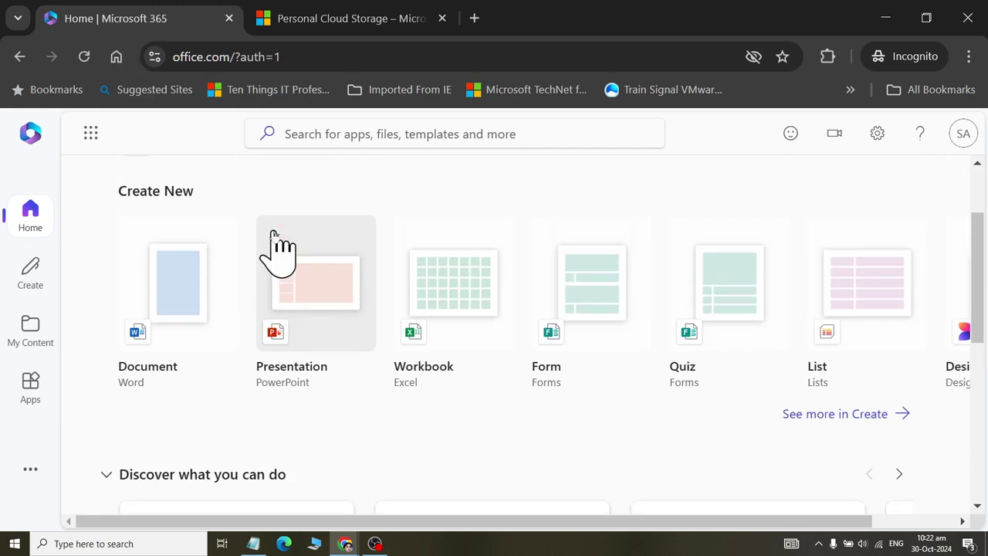
left_click(375, 22)
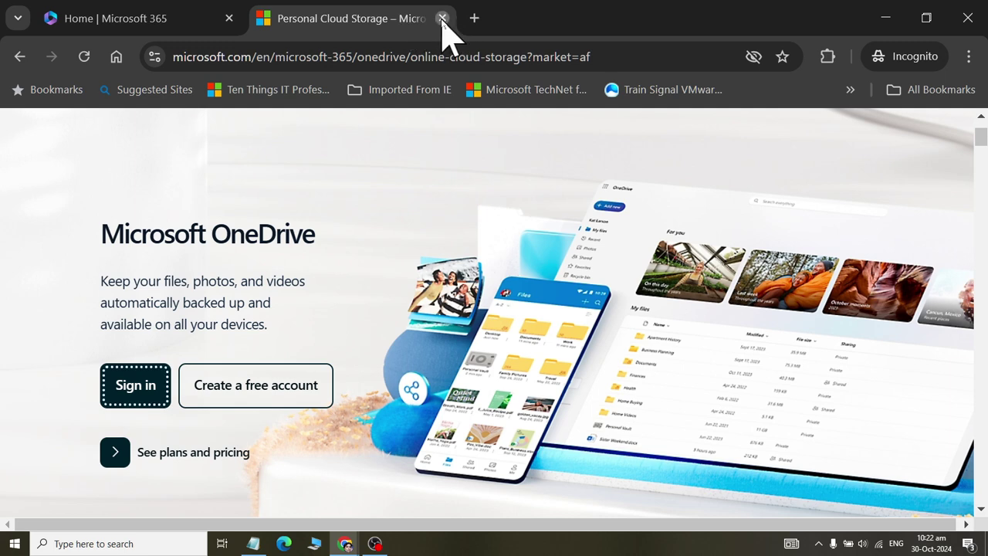
left_click(441, 18)
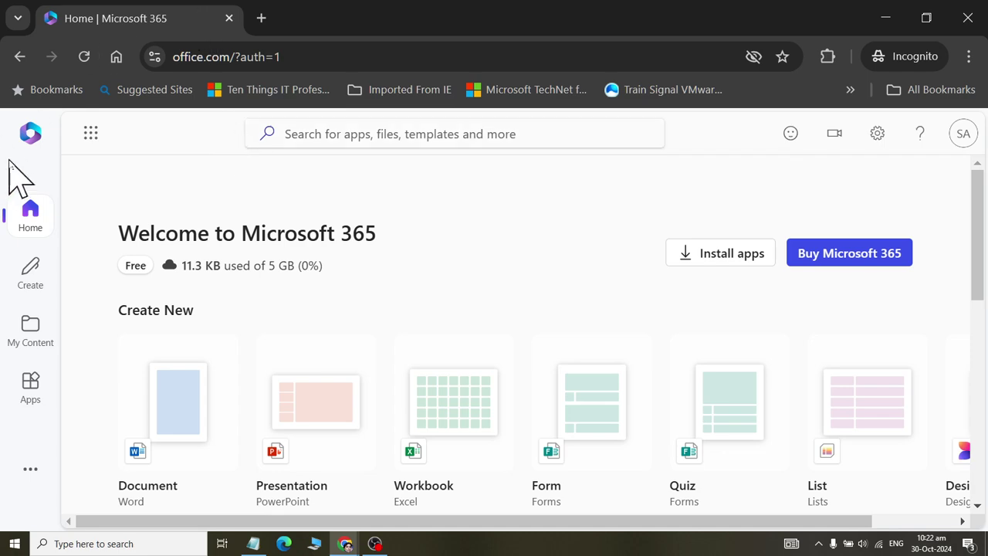
- Launch OneDrive from the app launcher, skip the storage promo and close the stray sign-in tab
left_click(91, 135)
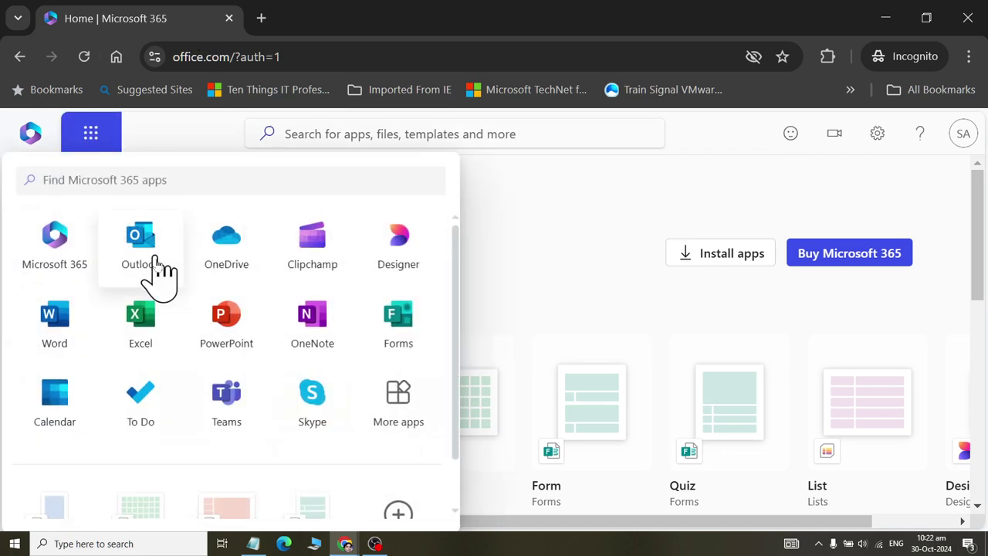
left_click(236, 277)
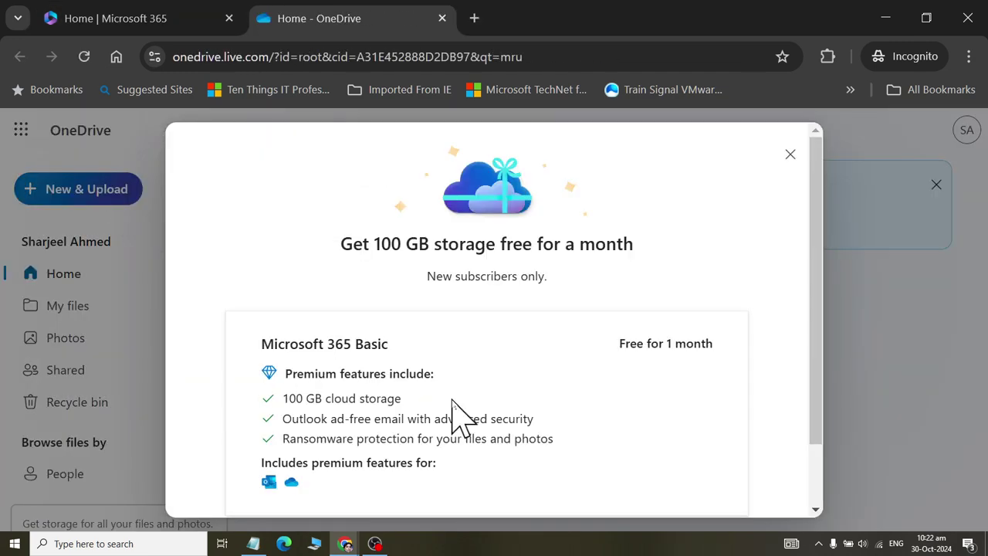
scroll(617, 493, "down", 1)
left_click(665, 482)
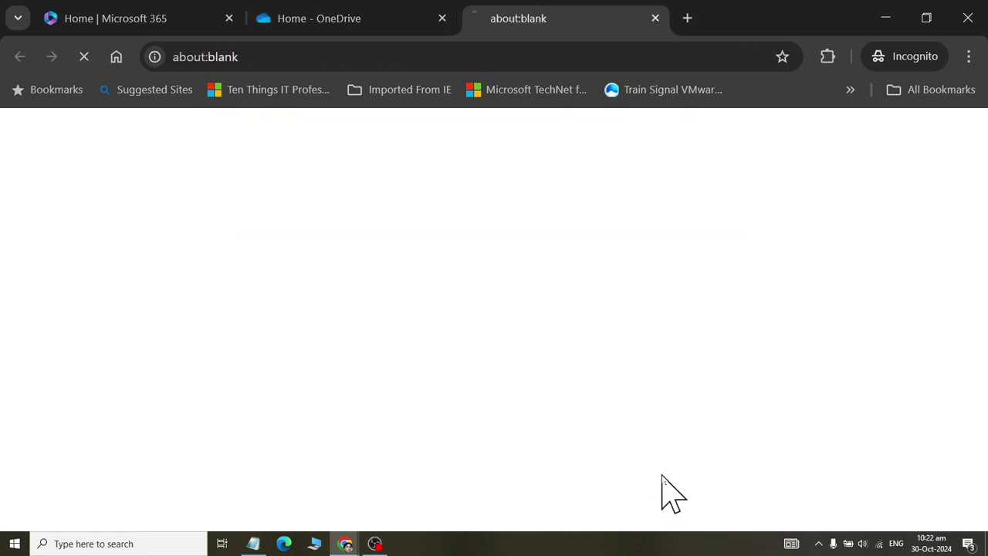
left_click(357, 23)
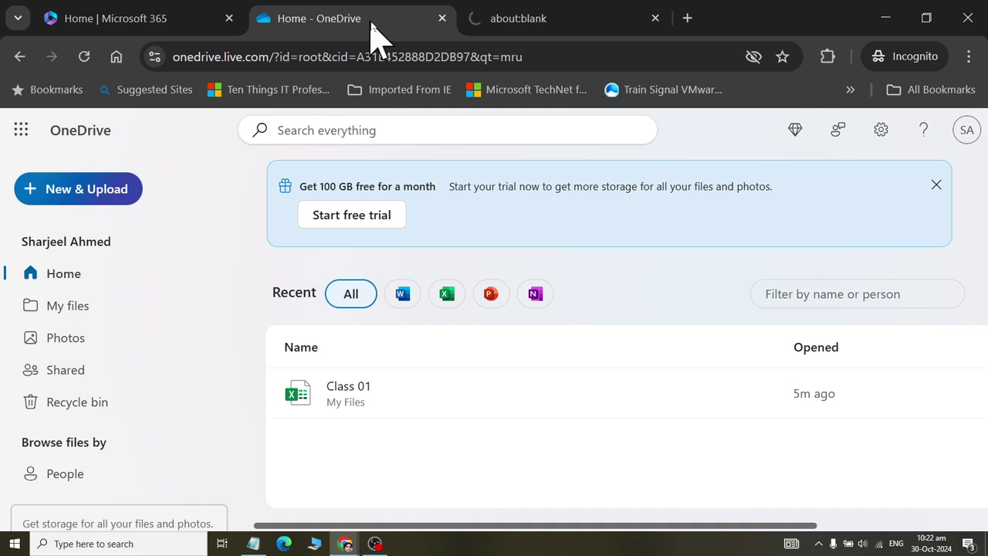
left_click(623, 23)
left_click(655, 18)
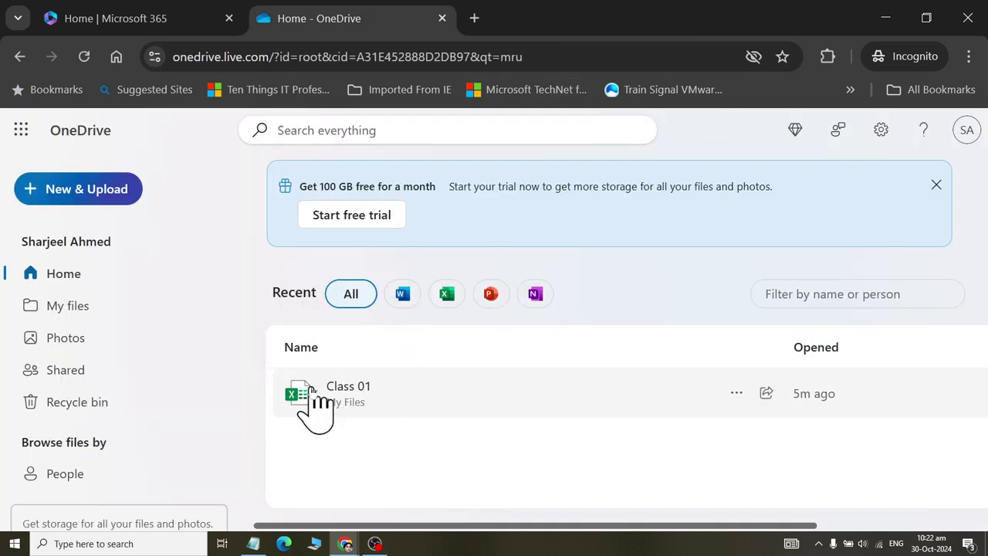
- Choose Share from the Class 01 workbook's actions menu
left_click(737, 395)
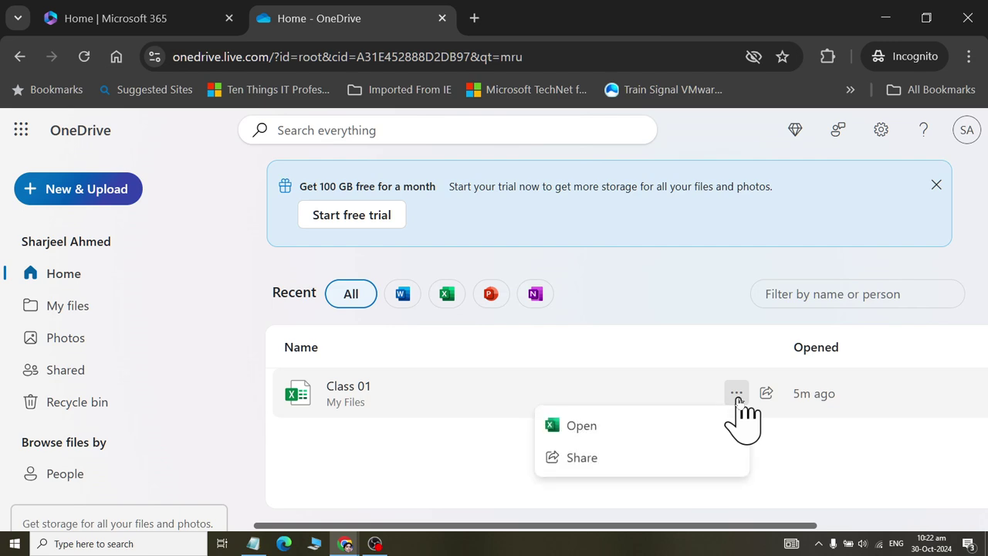
left_click(611, 470)
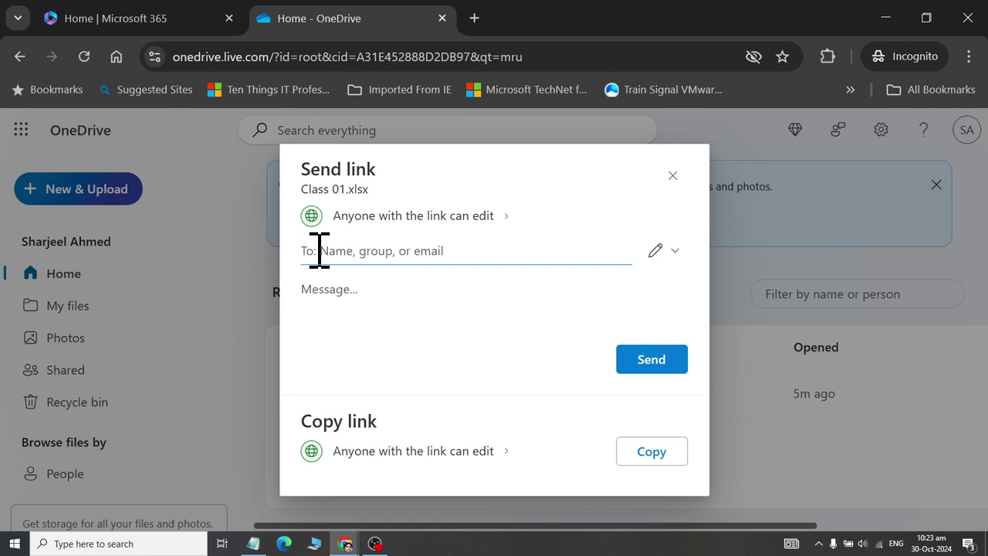
- In link settings, switch permission between edit and view, ending on view-only
left_click(509, 220)
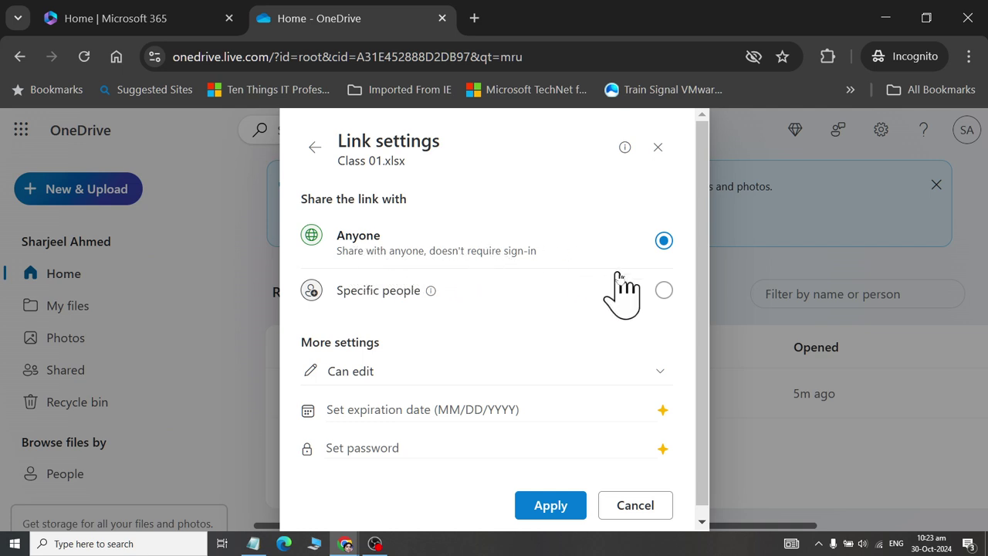
left_click(663, 291)
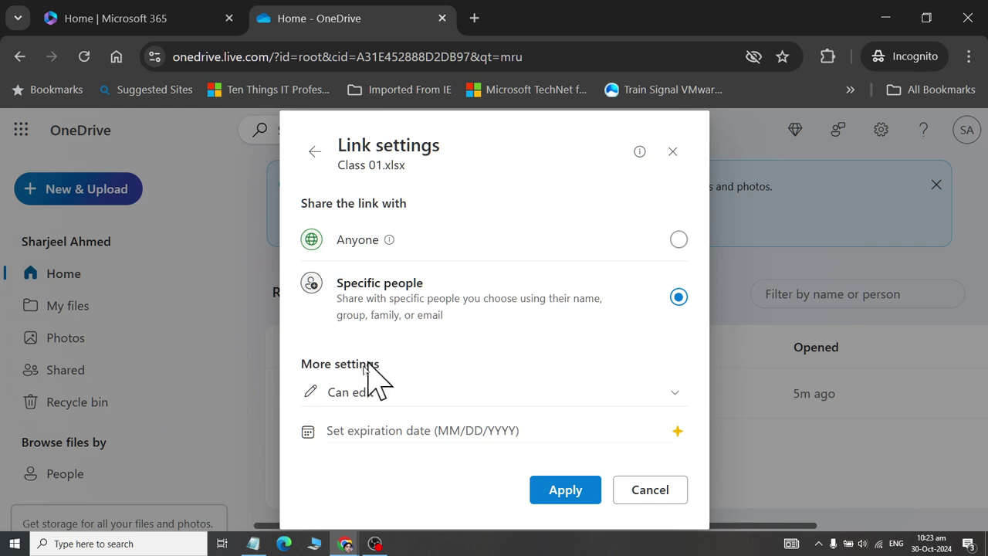
left_click(682, 399)
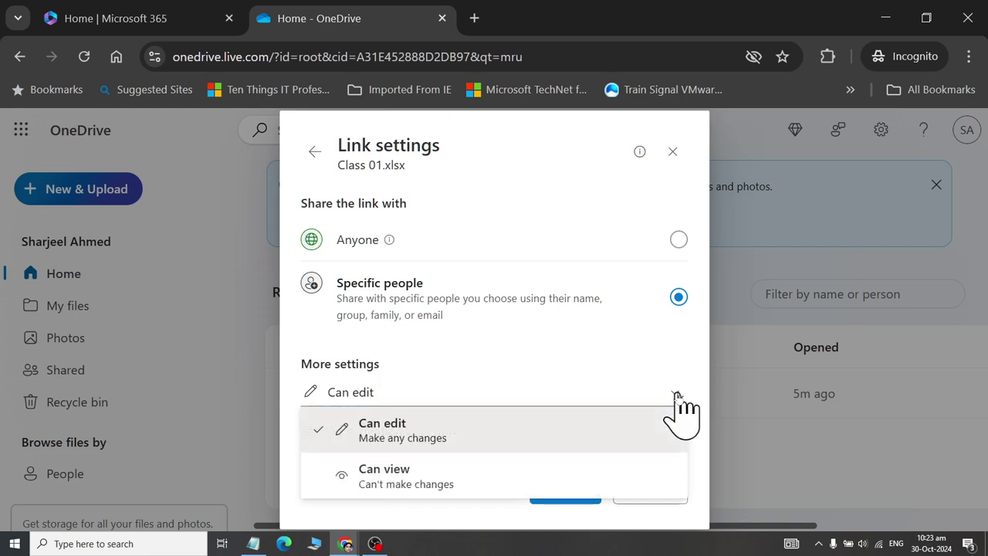
left_click(434, 471)
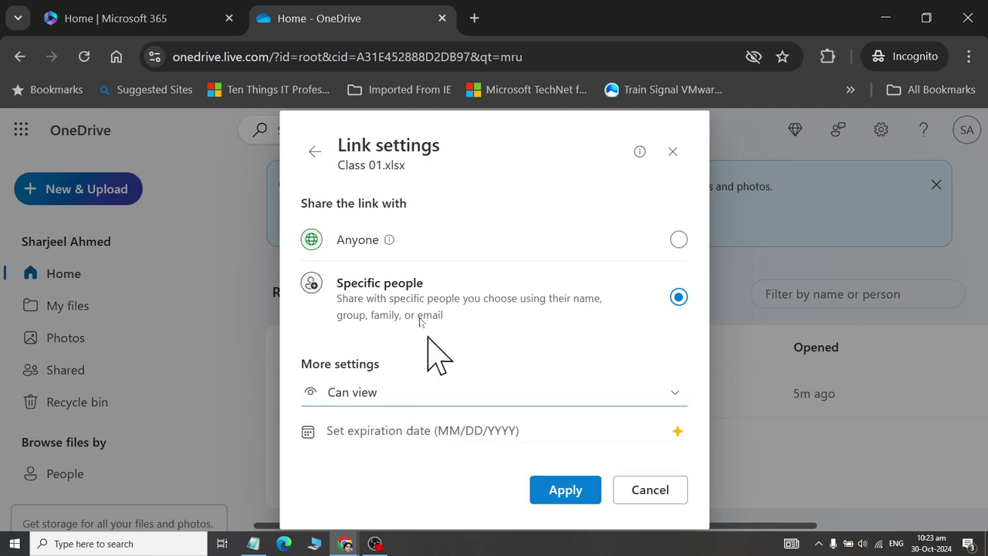
mouse_move(386, 245)
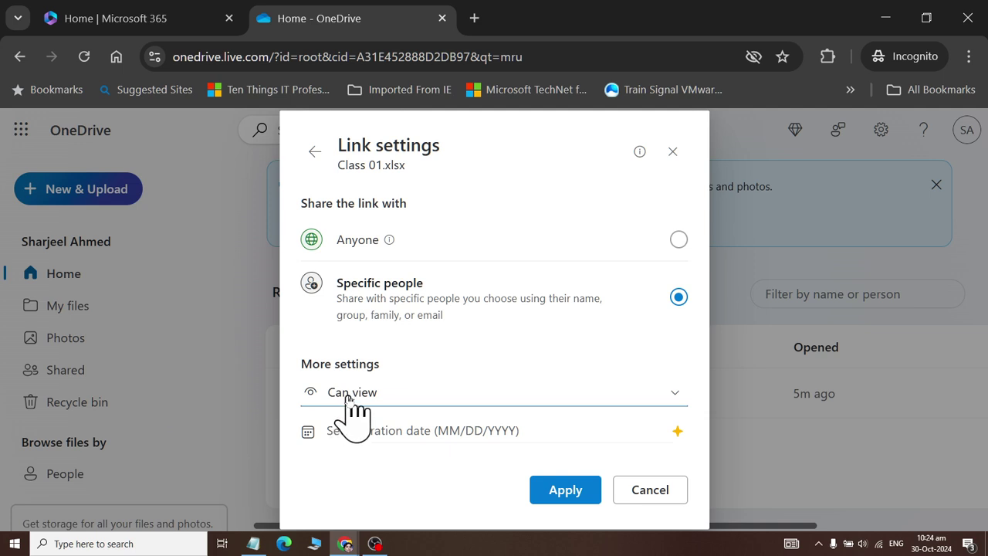
left_click(348, 398)
left_click(355, 436)
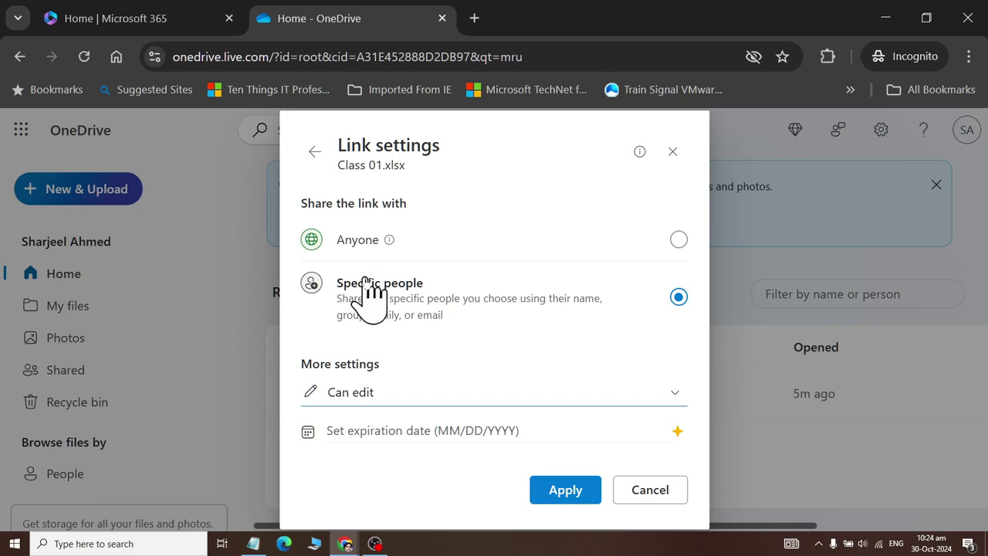
left_click(372, 395)
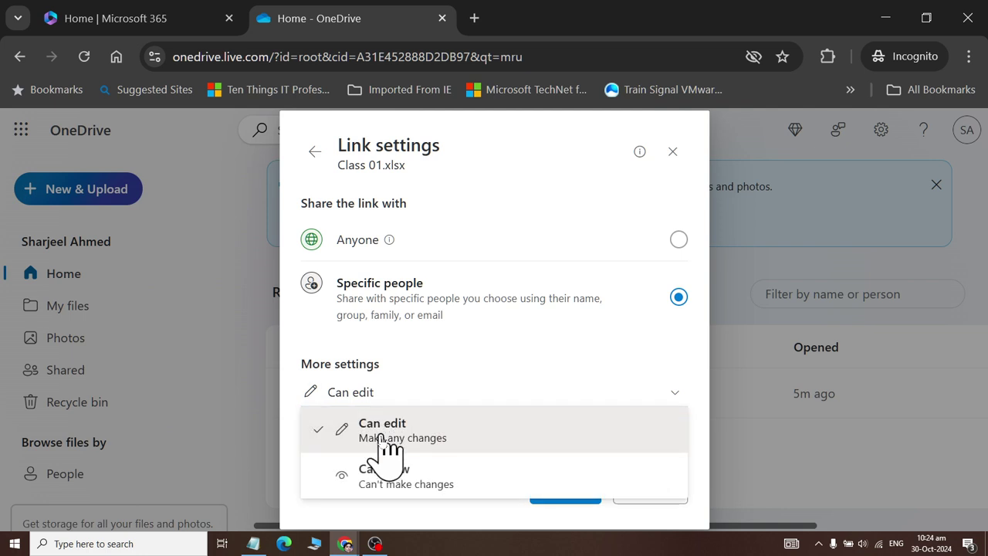
left_click(384, 472)
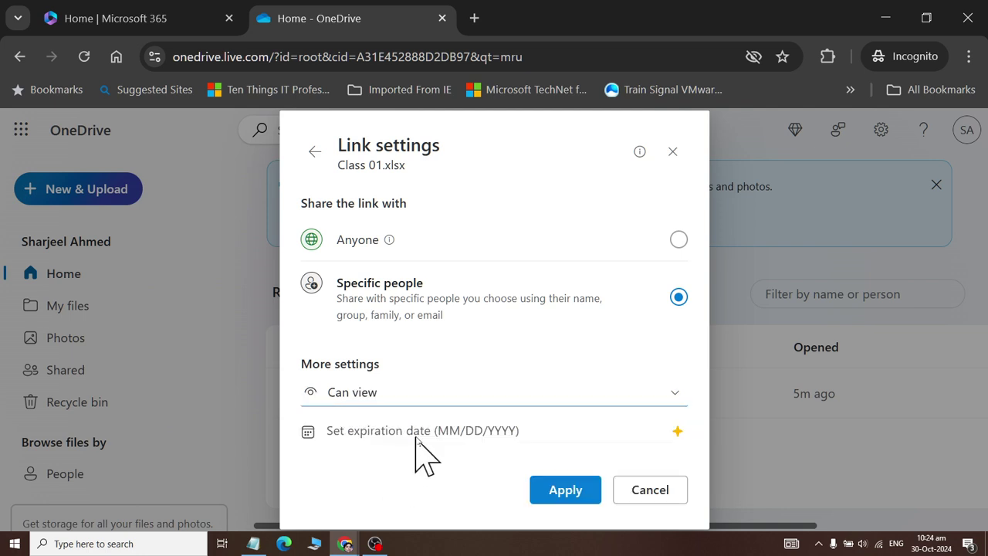
- Choose Anyone with the link and try an expiration date, dismissing the premium notice
left_click(678, 239)
left_click(469, 423)
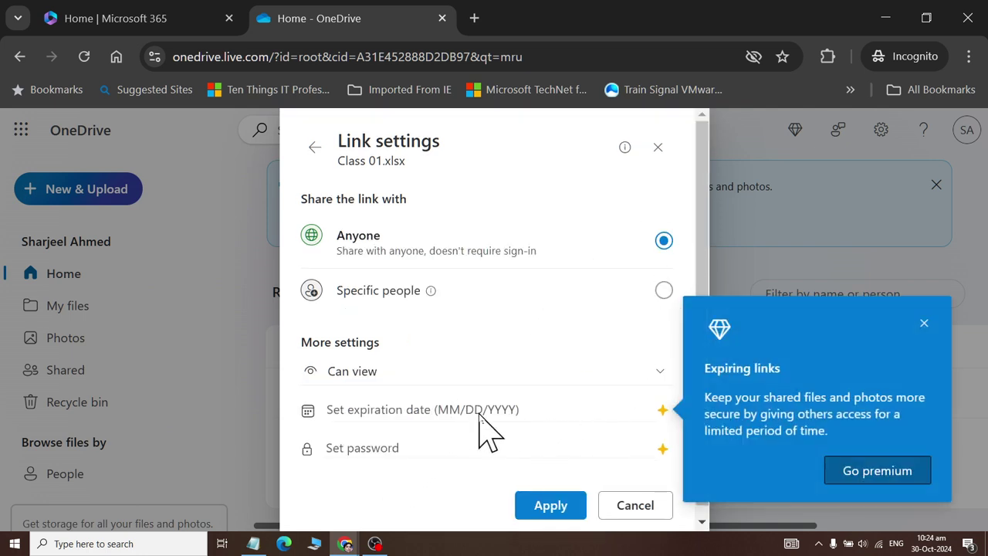
left_click(924, 324)
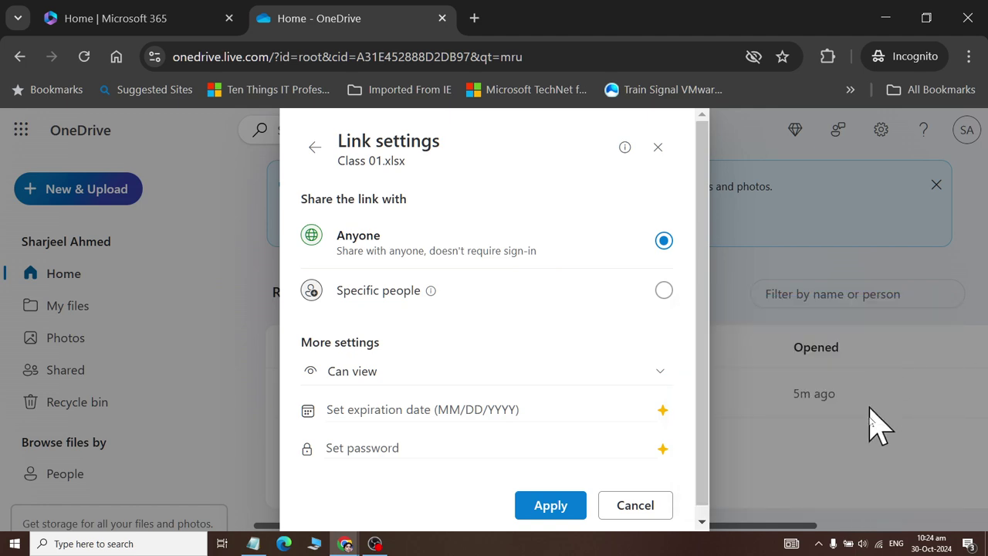
left_click(633, 415)
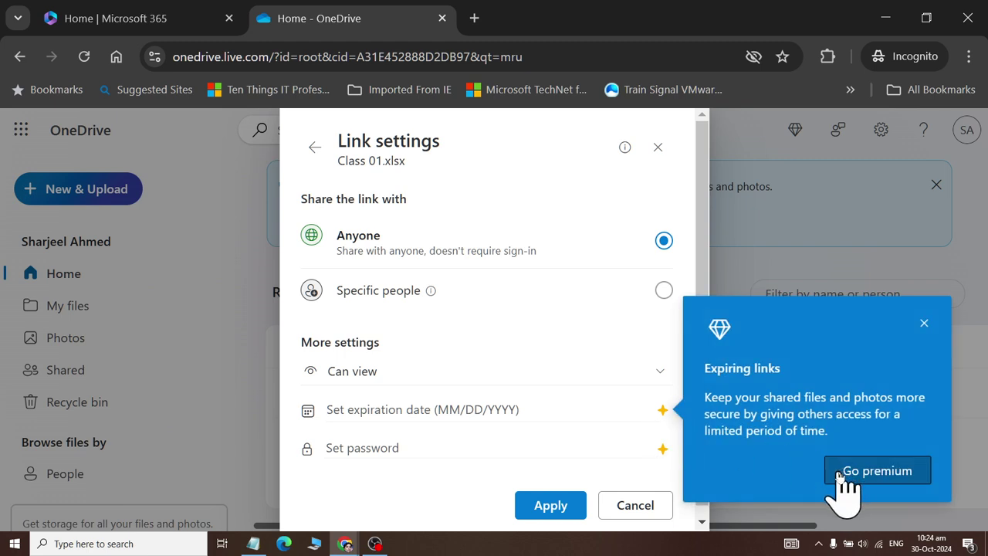
left_click(923, 323)
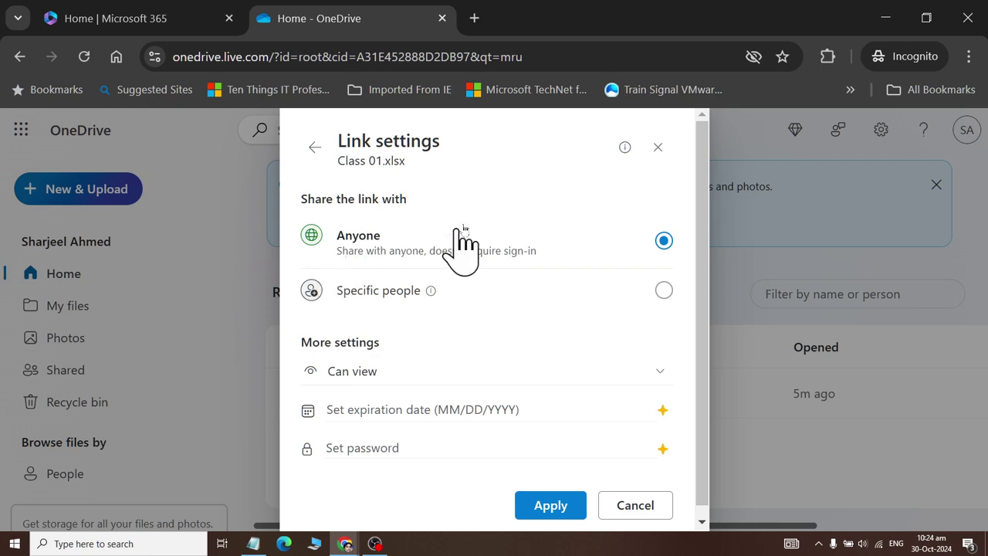
left_click(312, 148)
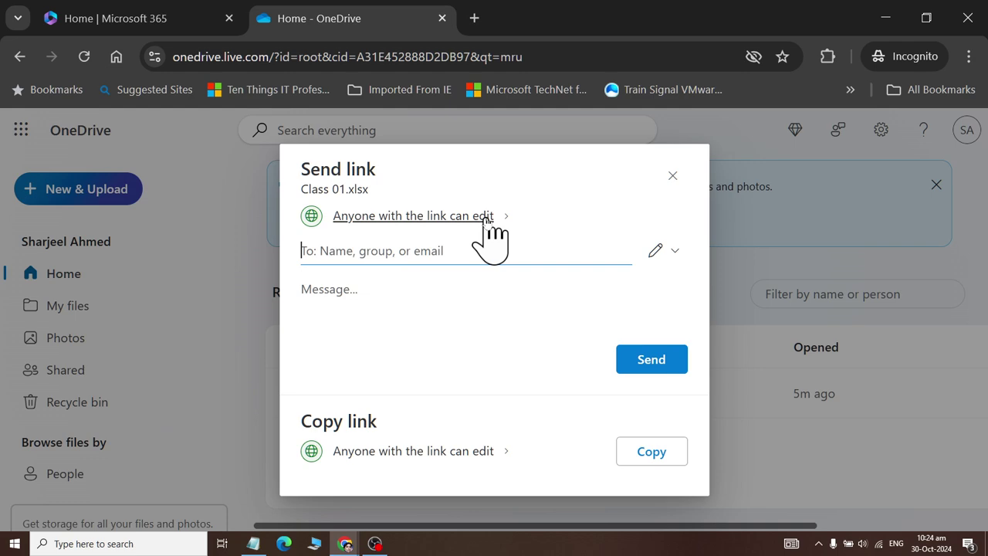
- Set the copyable link to Can view, apply it, and copy the link
left_click(485, 453)
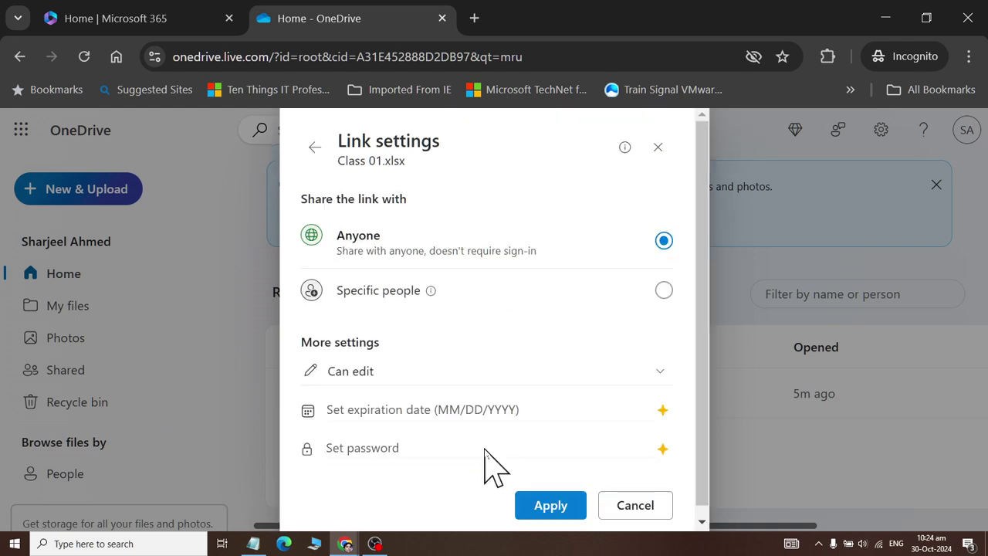
left_click(481, 374)
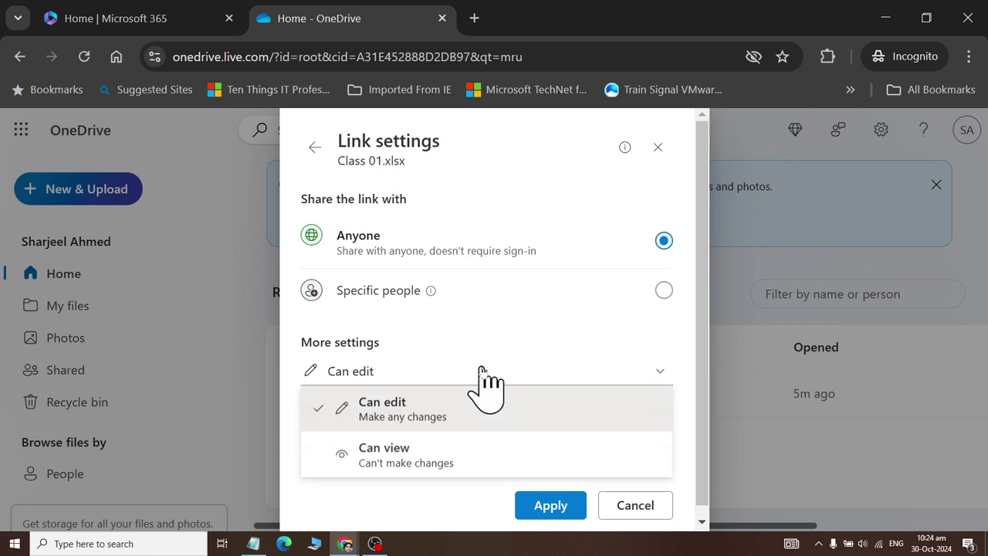
left_click(467, 455)
left_click(537, 512)
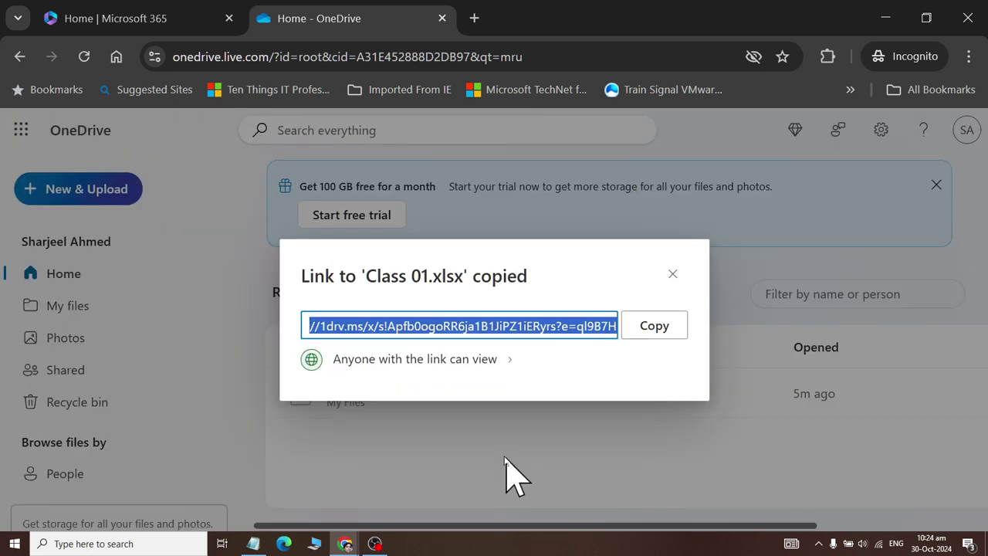
left_click(660, 328)
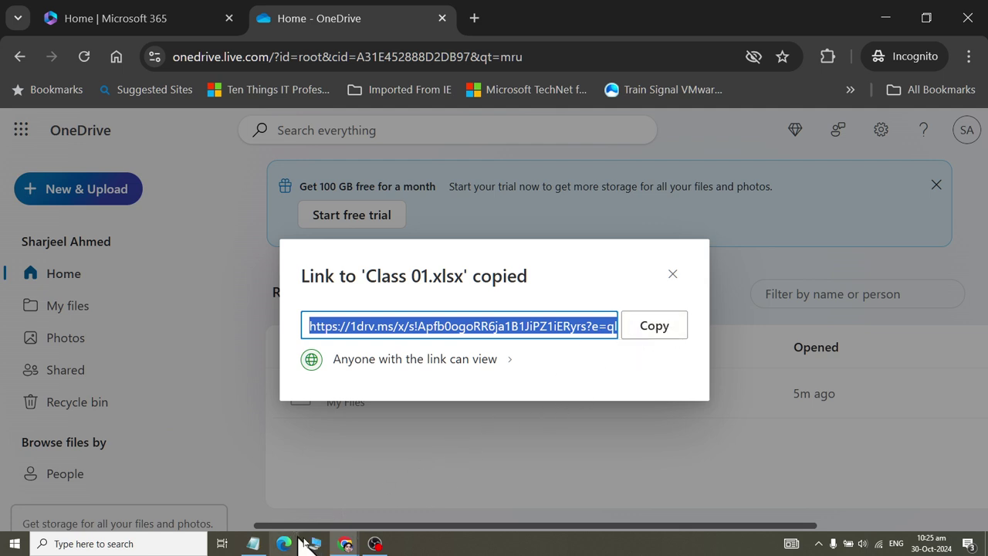
- Switch to WhatsApp, close the receipt image viewer and clear the chat search
mouse_move(346, 546)
left_click(276, 490)
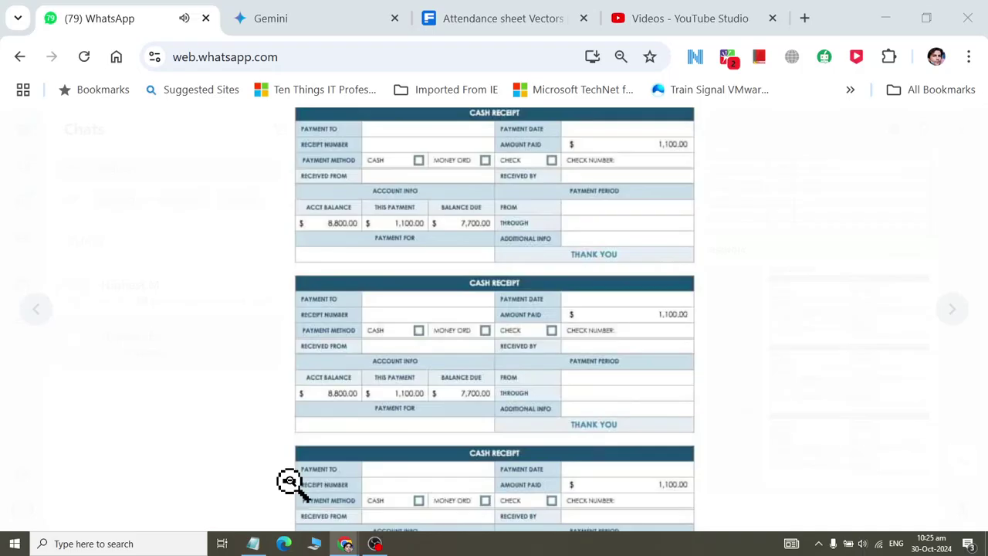
left_click(213, 152)
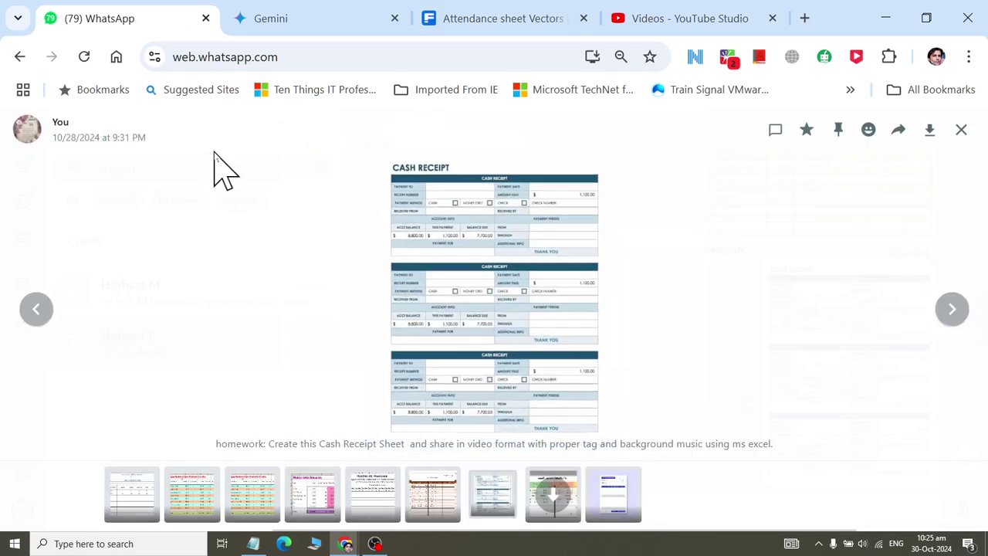
key("Escape")
double_click(117, 169)
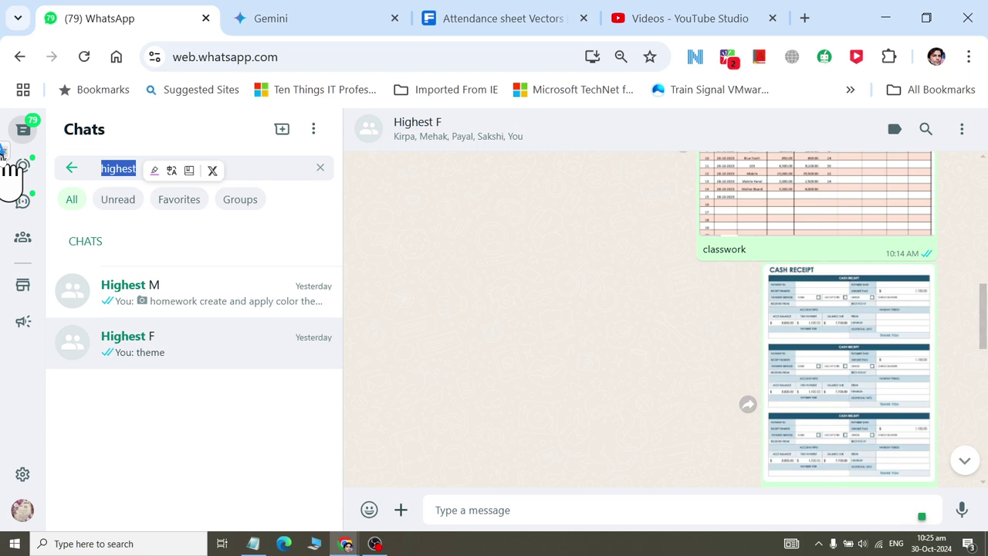
key("Right")
key("BackSpace")
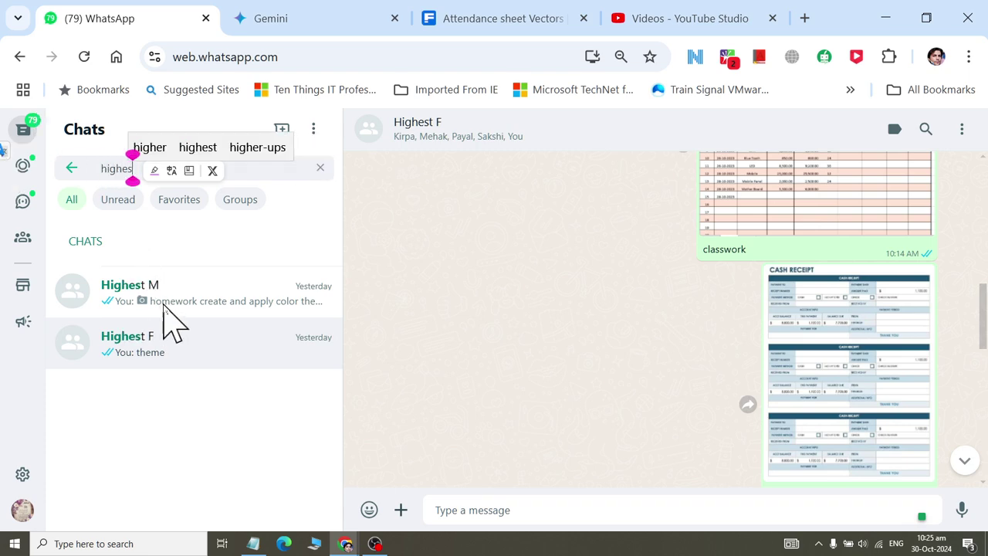
- Paste the OneDrive link into the Highest F group and send it
left_click(503, 509)
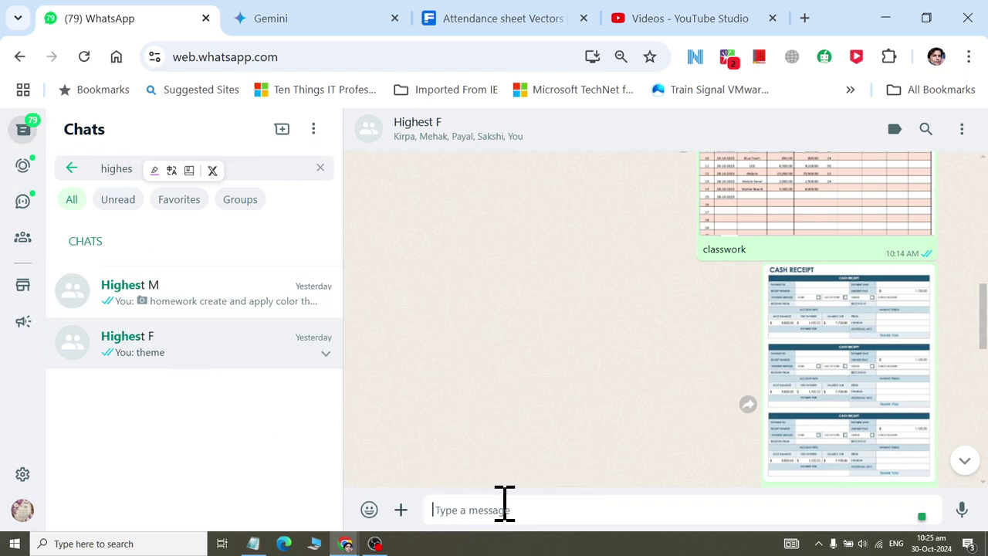
right_click(503, 509)
left_click(569, 230)
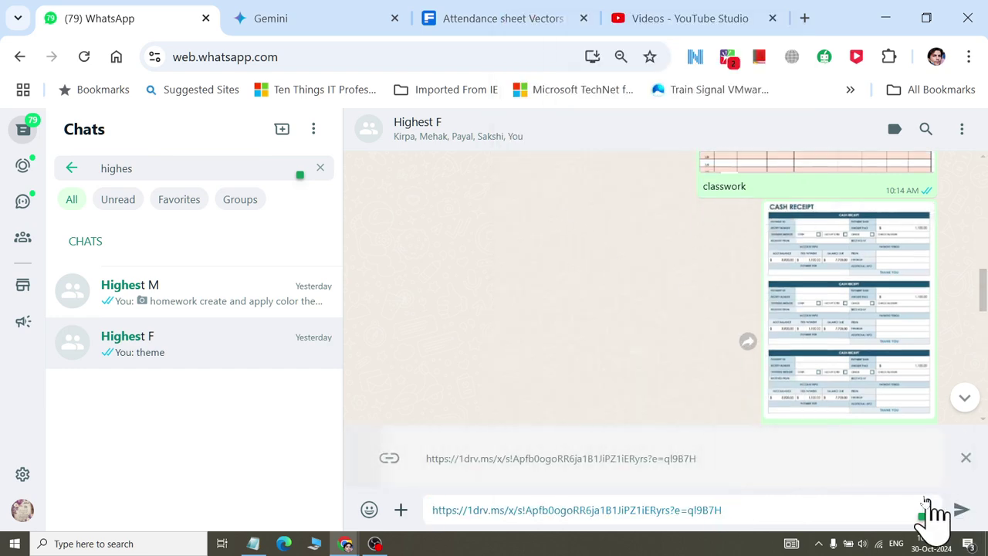
left_click(961, 509)
- Leave the link as a draft in another chat, then open the shared link from Highest F
key("Escape")
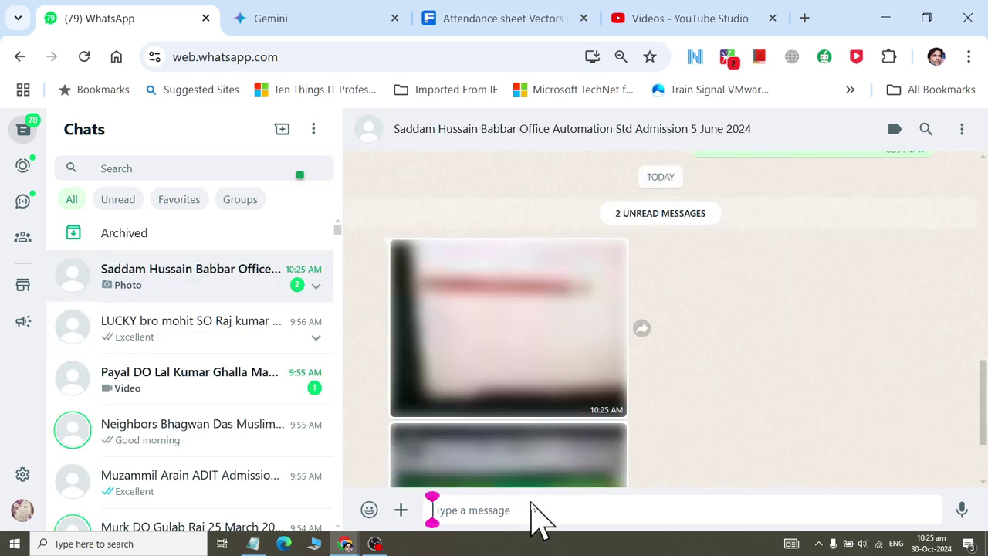
right_click(535, 509)
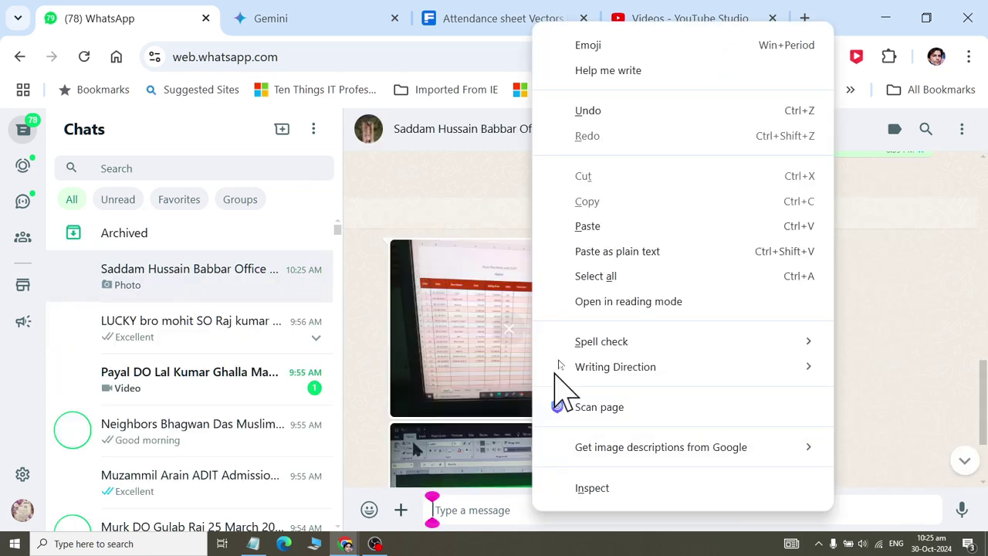
left_click(627, 224)
left_click(232, 281)
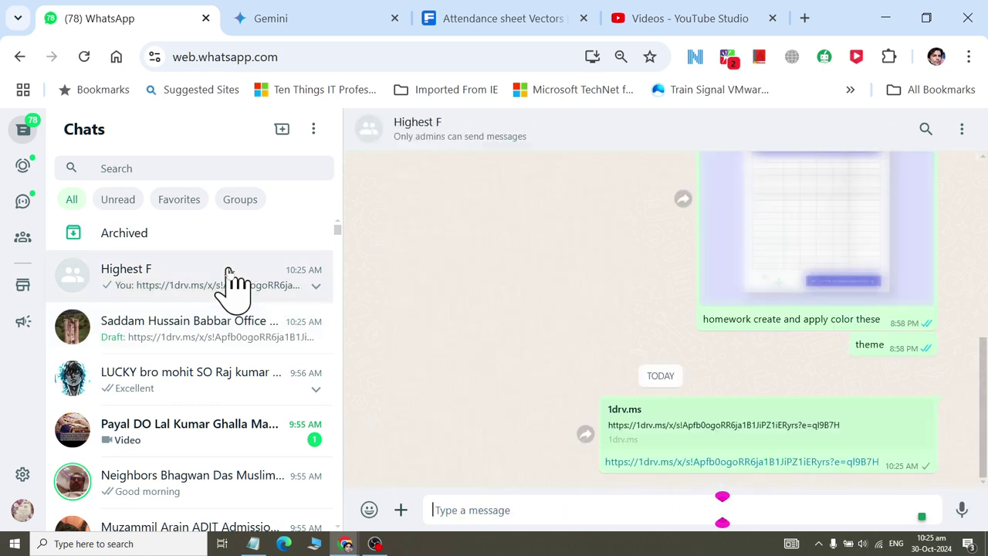
left_click(697, 463)
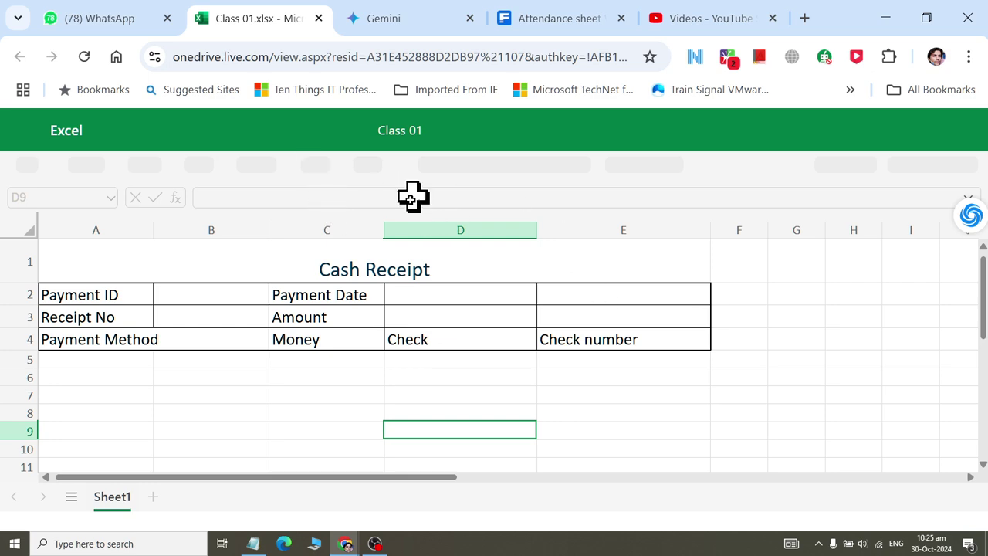
- Close the workbook tab and delete the unsent draft link from the other chat
left_click(318, 18)
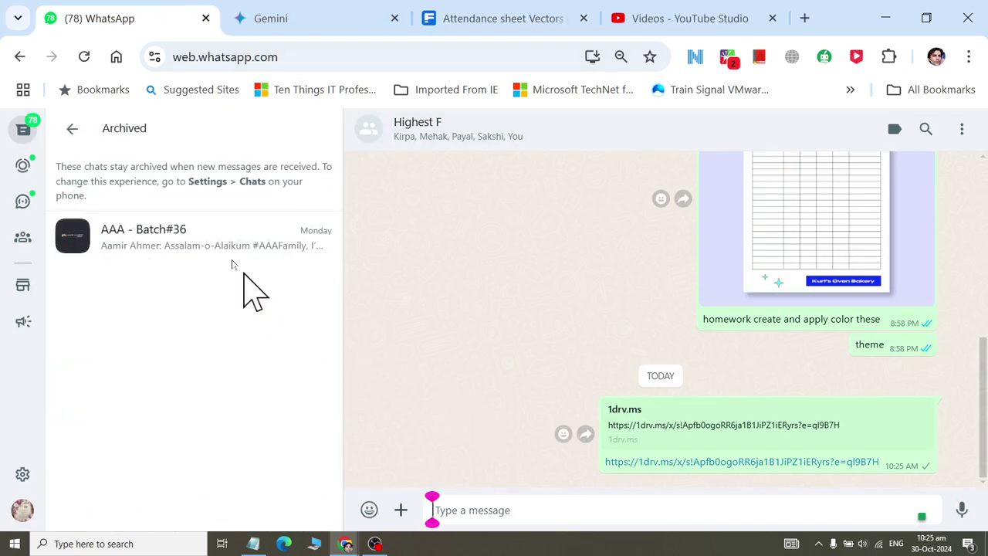
left_click(72, 129)
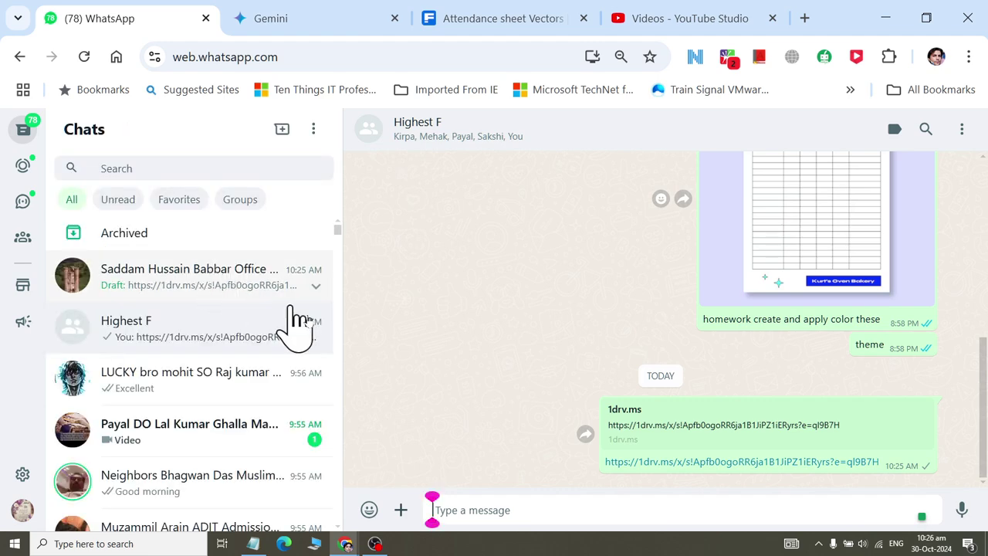
left_click(272, 293)
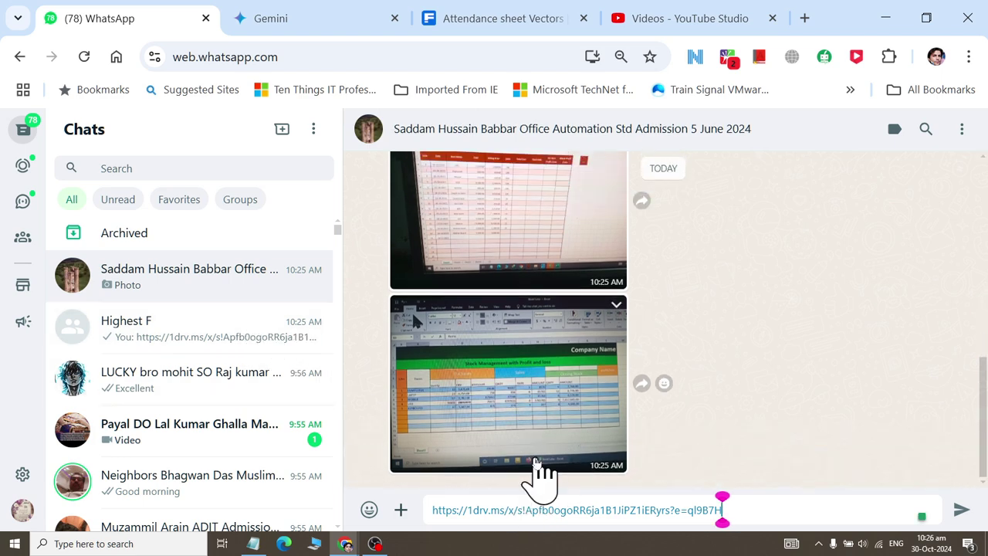
key("ctrl+a")
key("ctrl+c")
key("BackSpace")
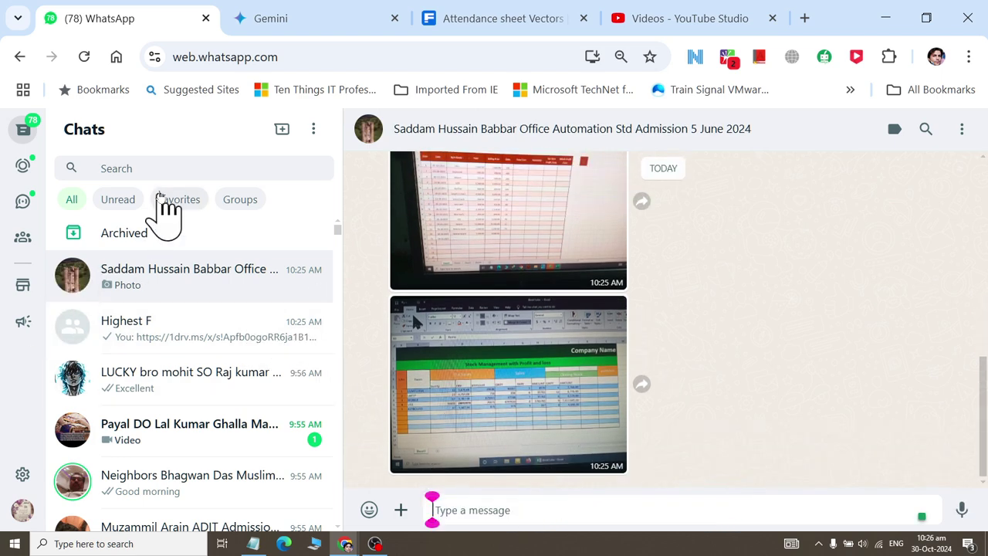
- Search 'highes', open Highest M, and paste and send the OneDrive link
left_click(161, 170)
type("highes")
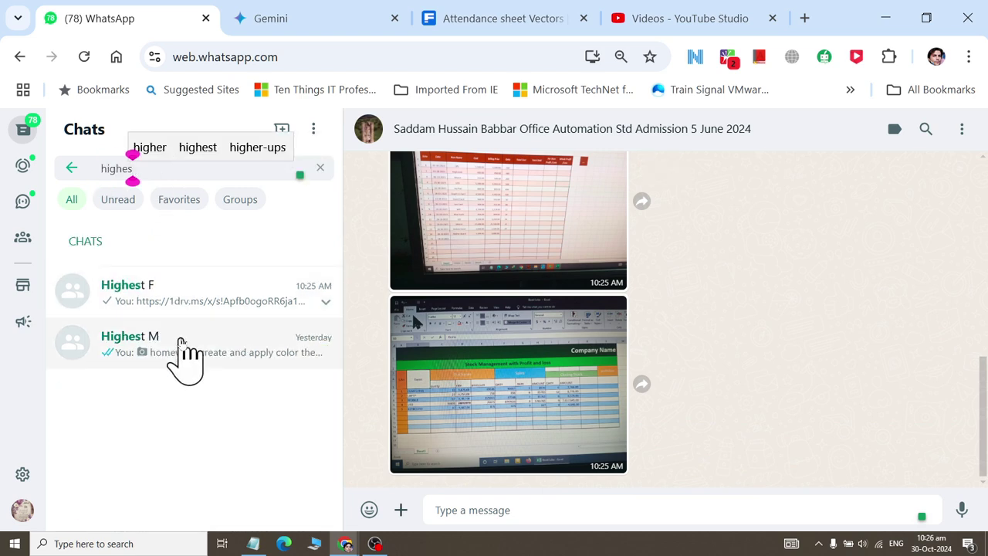
left_click(181, 344)
key("ctrl+v")
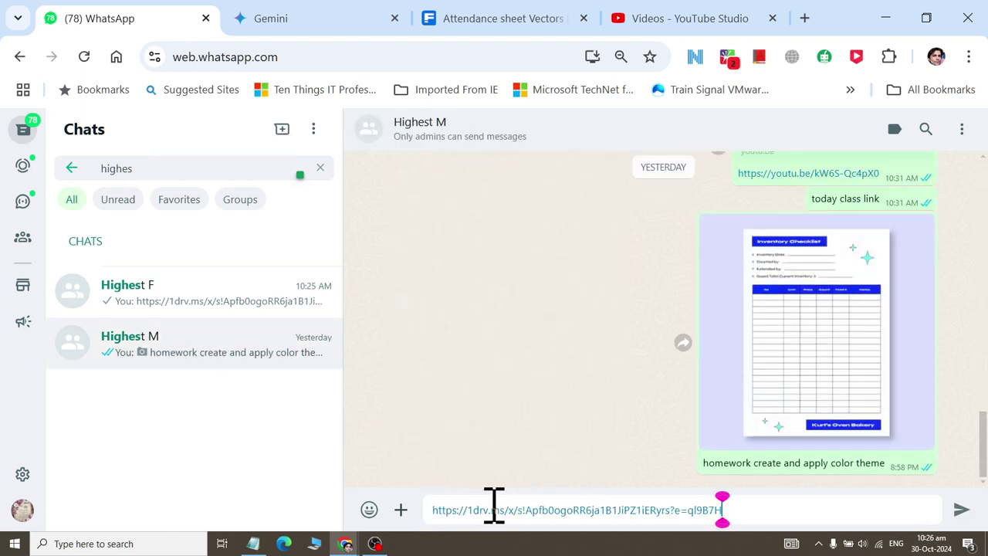
key("Return")
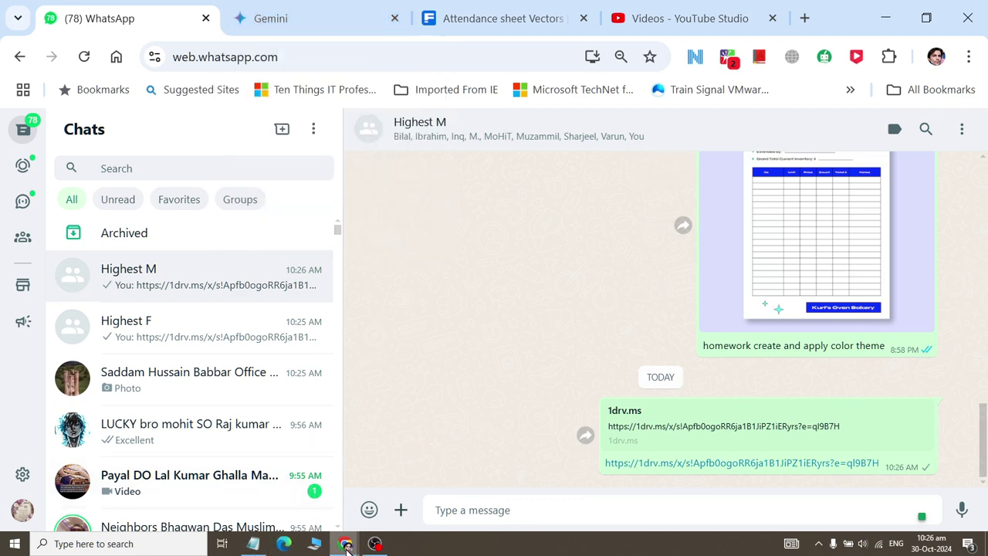
- Return to OneDrive, dismiss the link-copied notice and reopen sharing for Class 01.xlsx
mouse_move(346, 544)
left_click(411, 519)
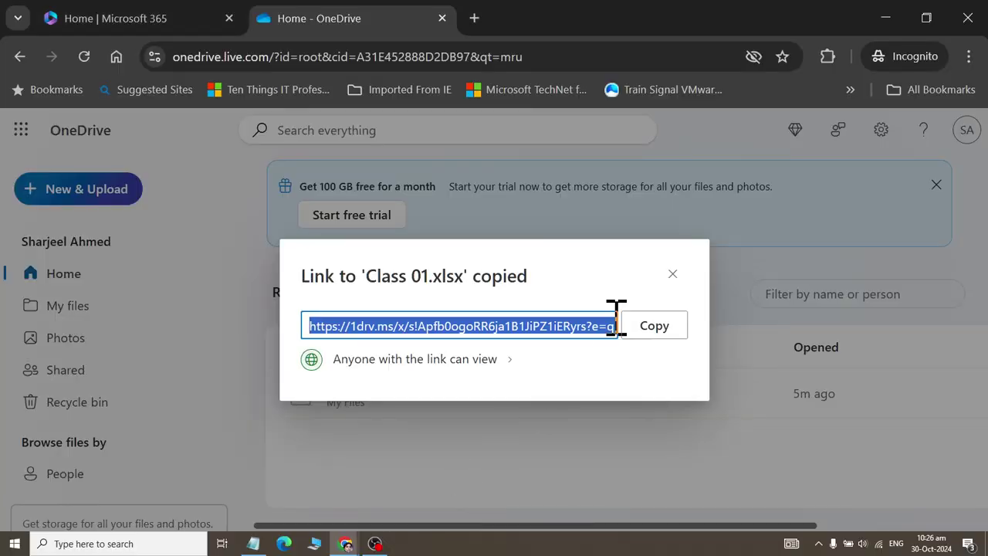
left_click(672, 275)
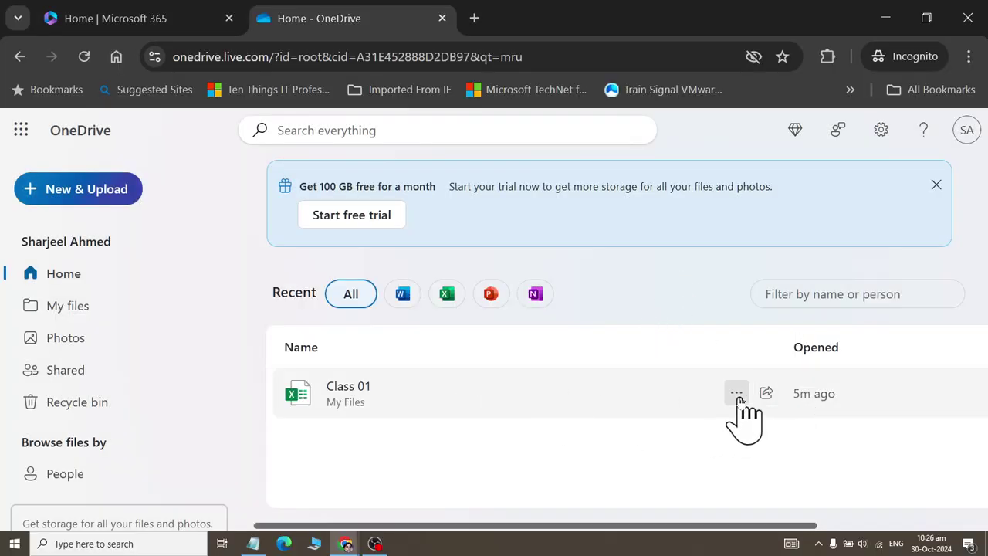
left_click(735, 394)
left_click(593, 460)
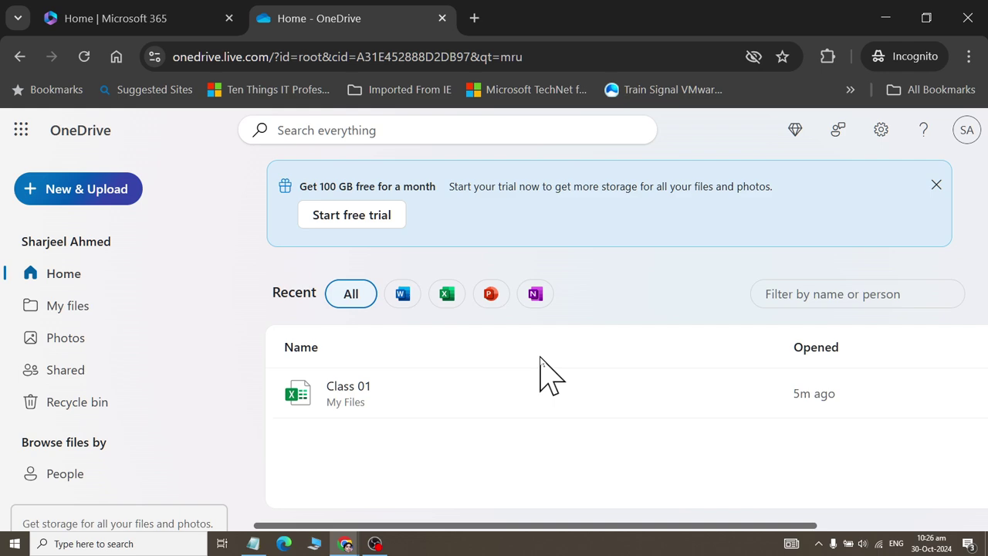
left_click(729, 390)
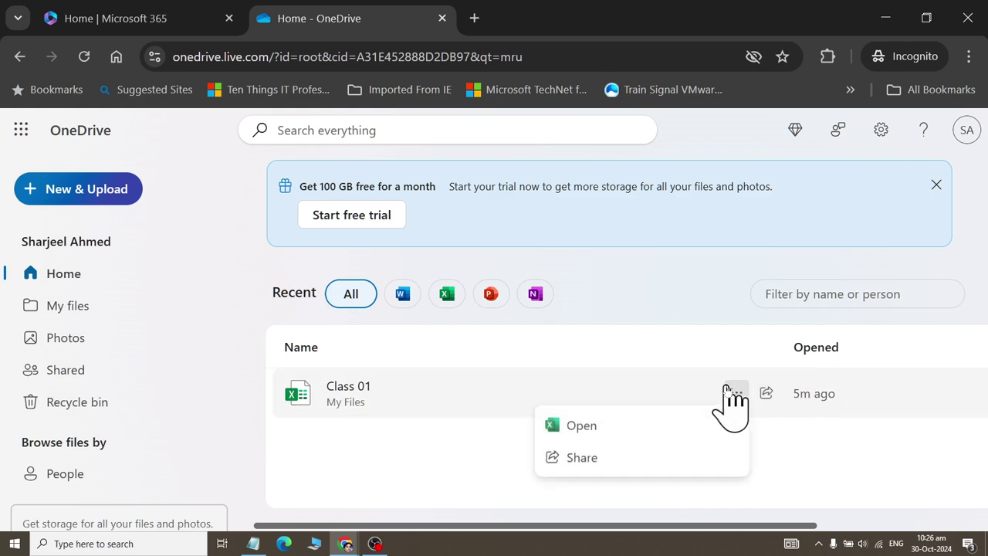
left_click(580, 460)
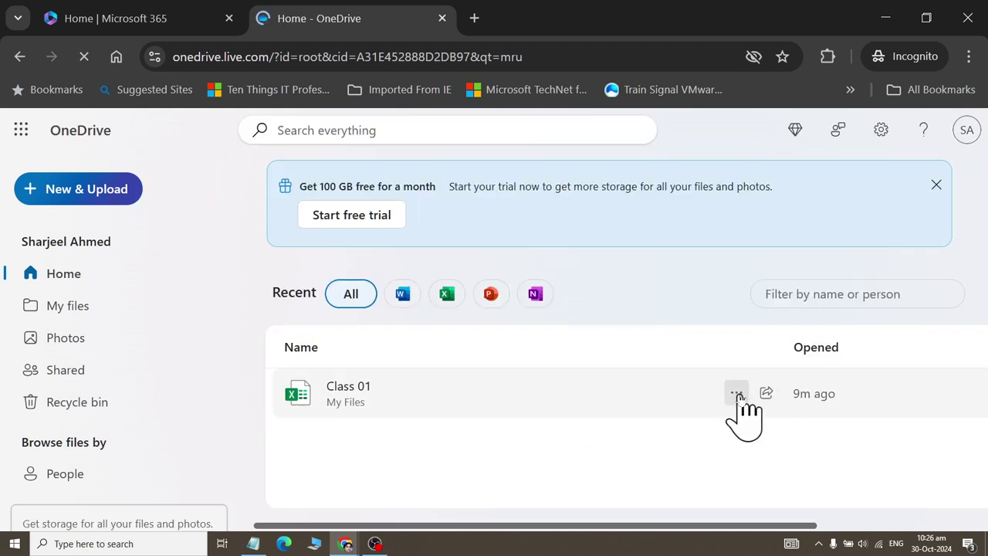
left_click(736, 395)
left_click(627, 458)
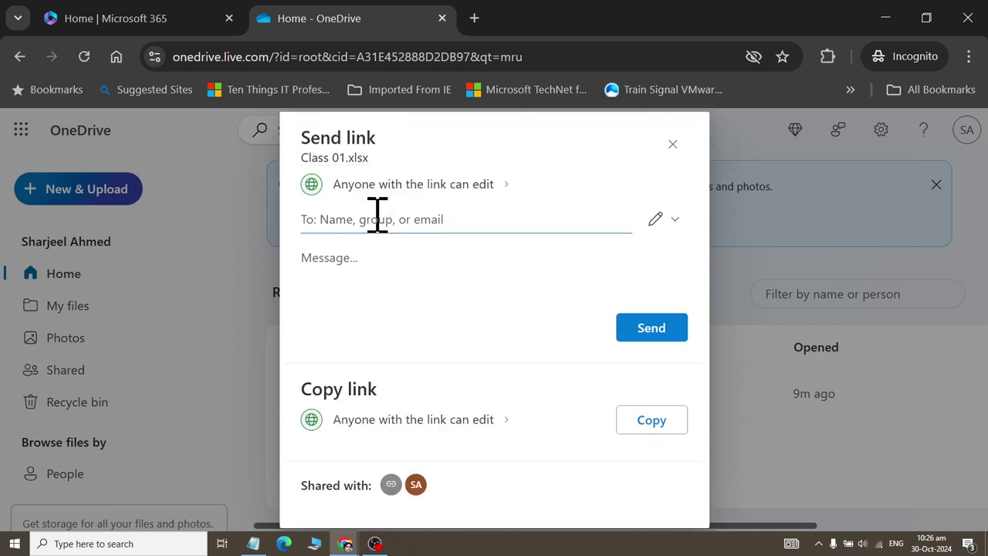
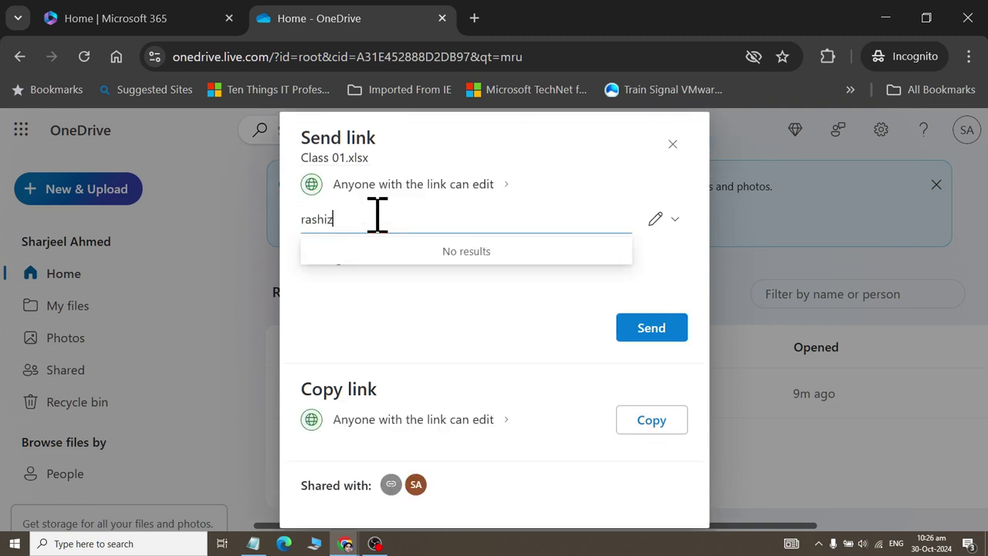
- Enter the recipient's Gmail address, send them the Class 01.xlsx link, and close the confirmation
left_click(488, 266)
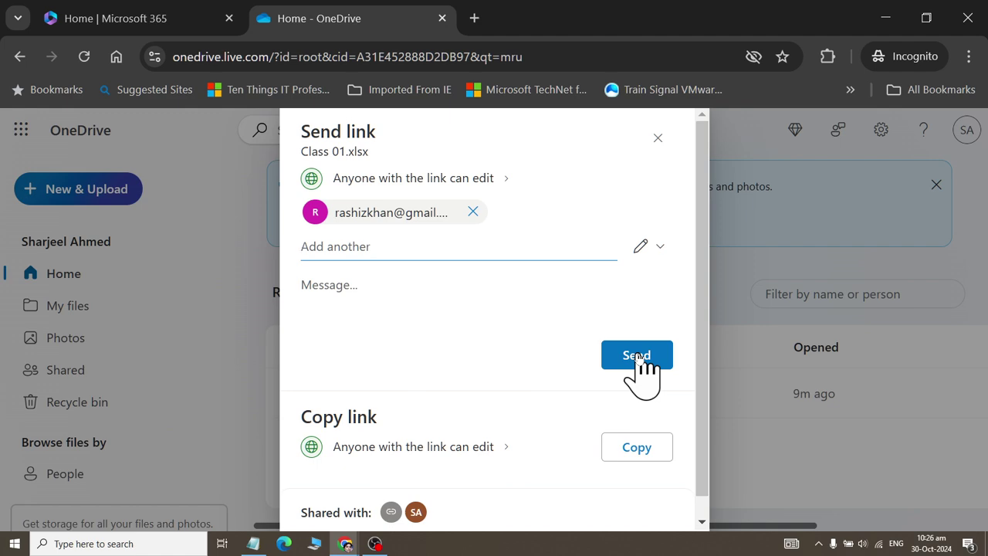
left_click(637, 356)
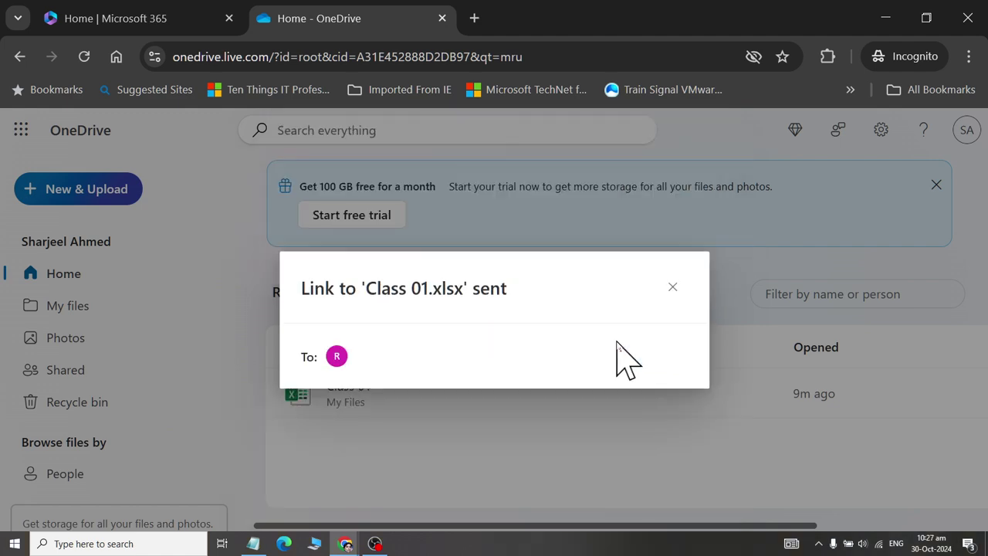
left_click(674, 287)
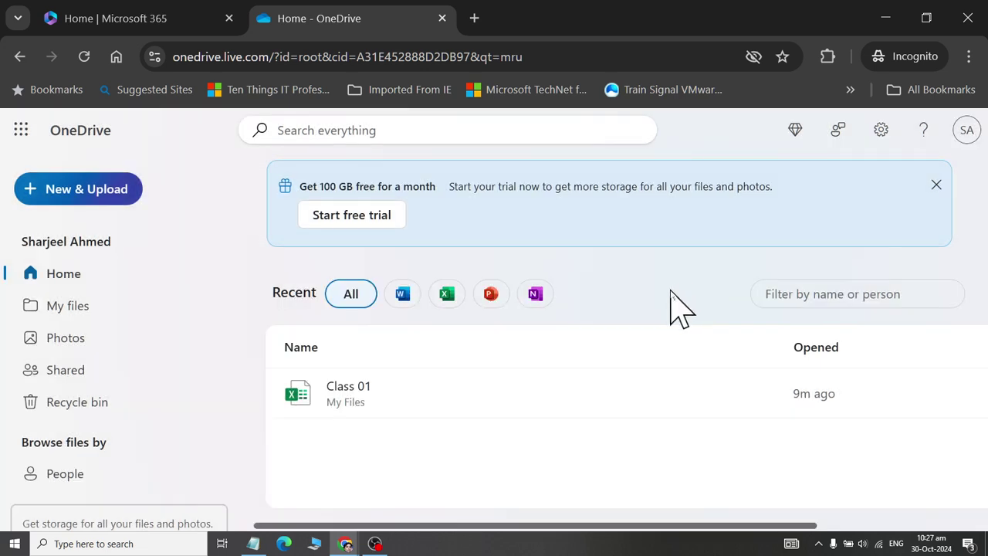